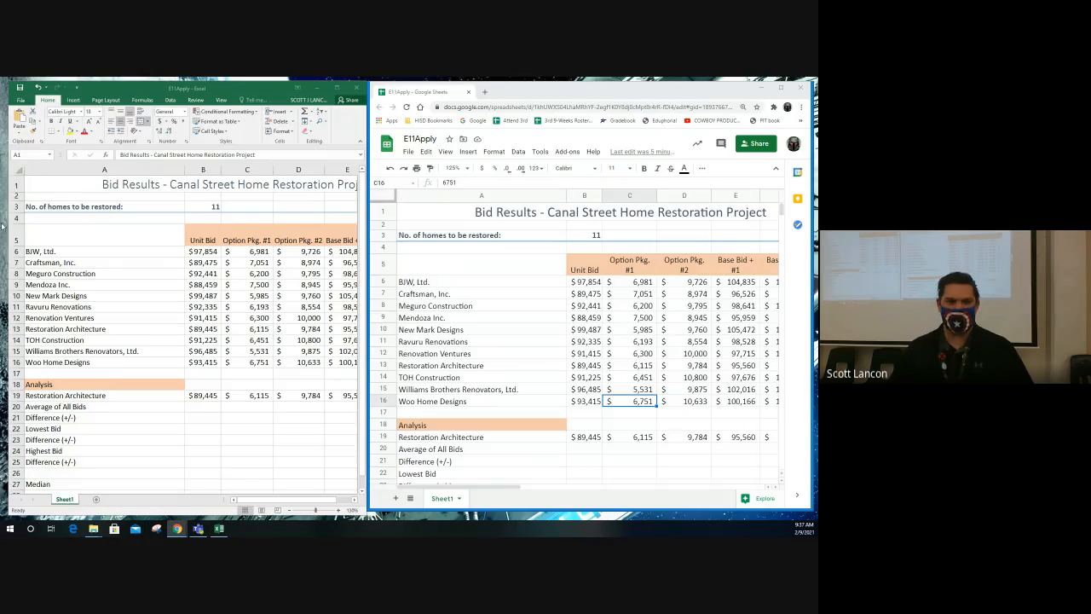
click(24, 110)
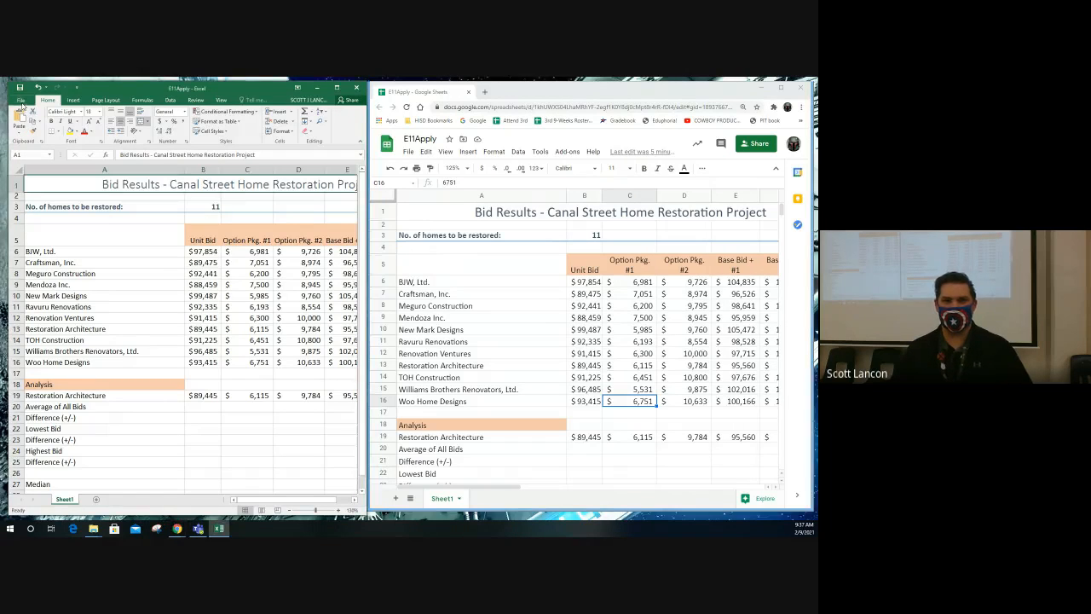
click(22, 101)
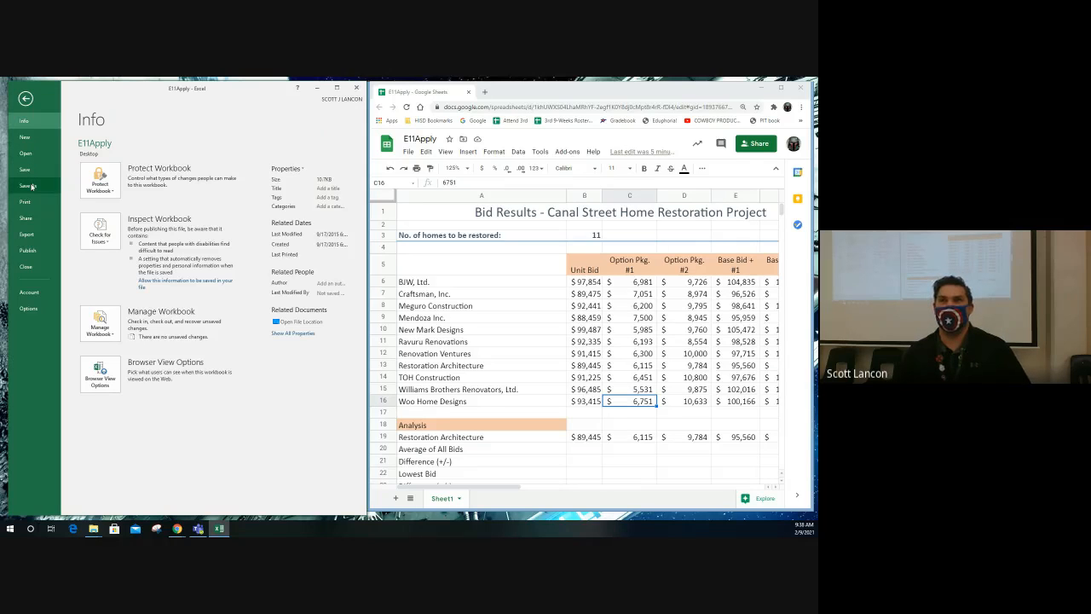
click(26, 99)
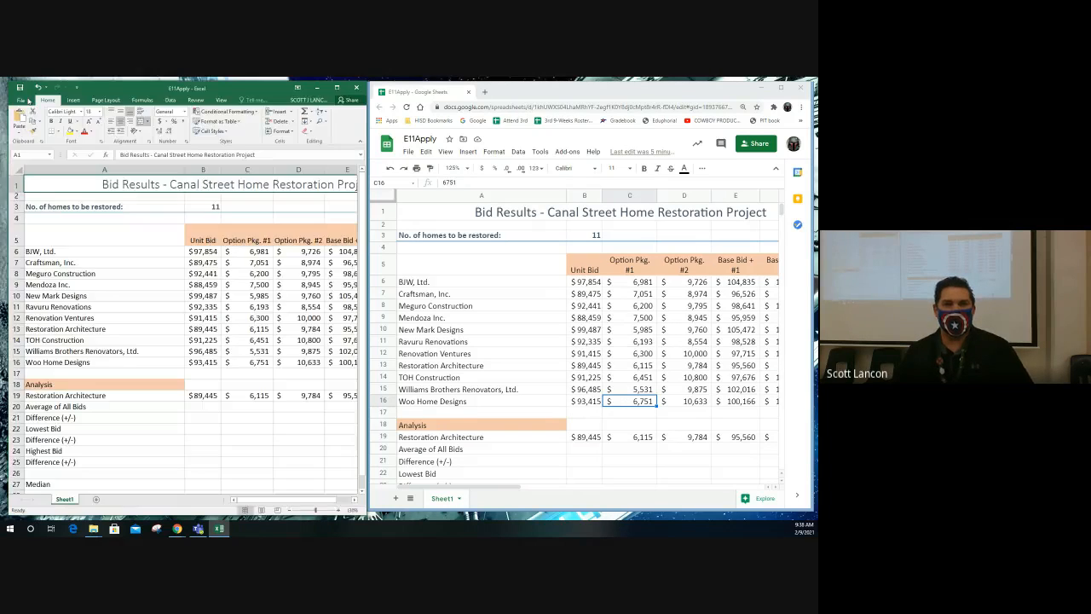
- Show the Excel worksheet in Page Layout view and widen its window to fit the full header area
click(221, 100)
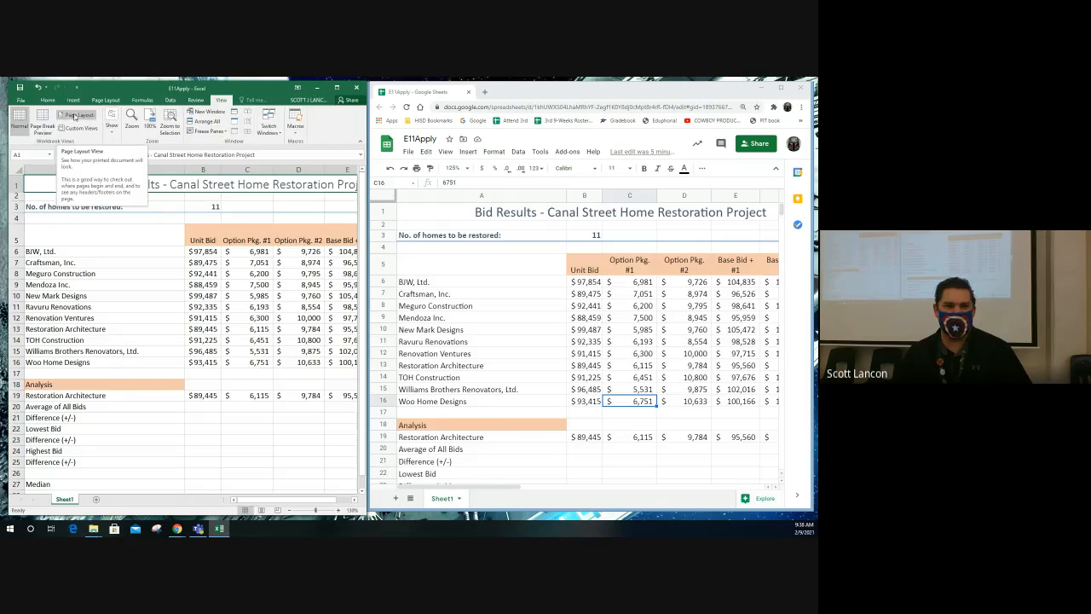
click(263, 509)
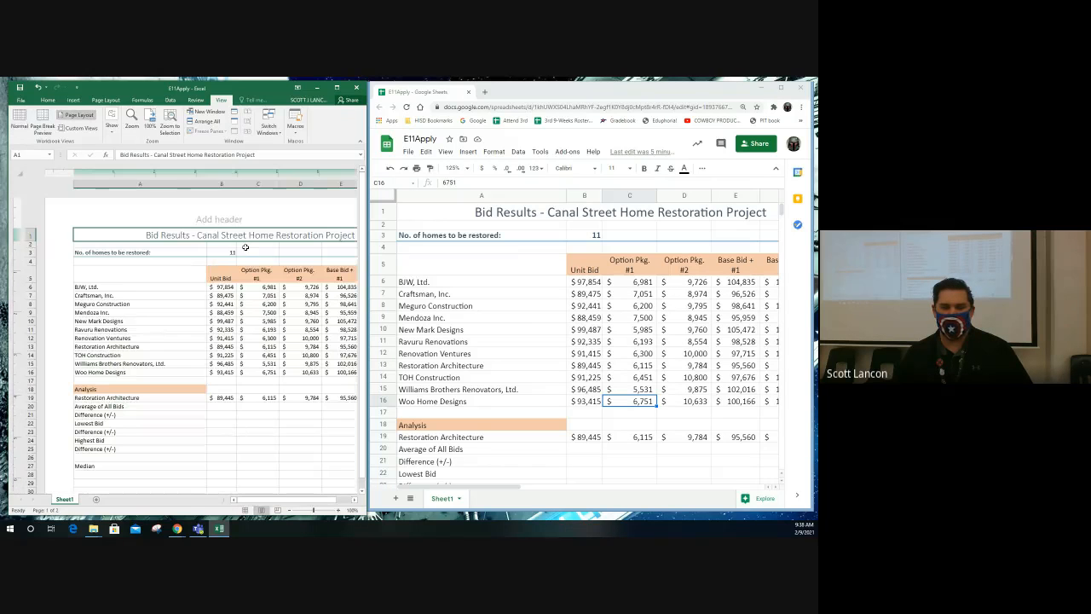
drag(369, 224, 438, 223)
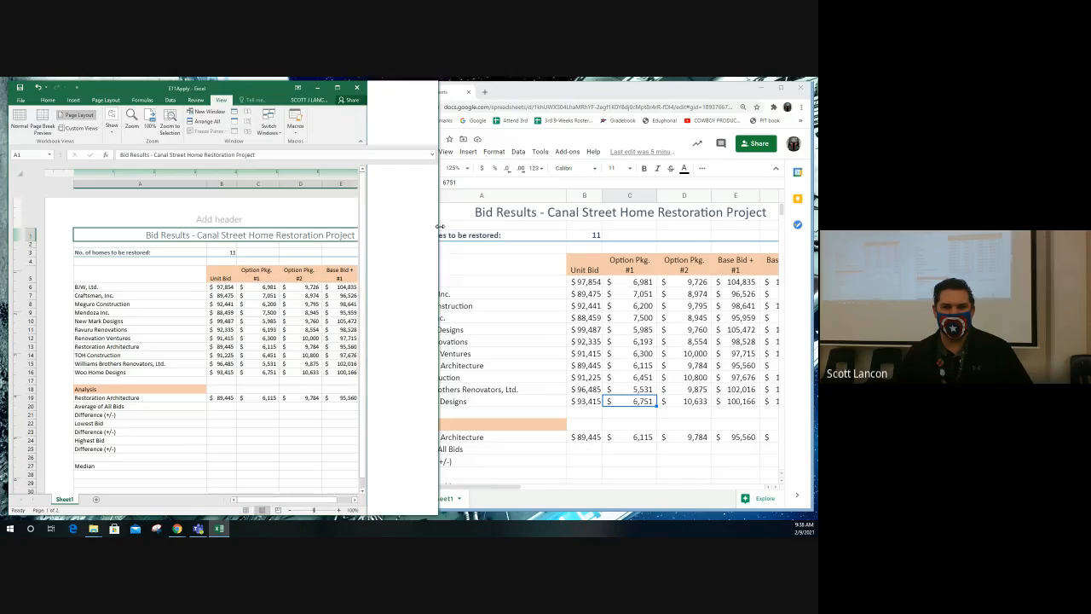
- Enter the author's full name in the left section of the worksheet header
click(144, 218)
text(Scott Lancon)
key(Tab)
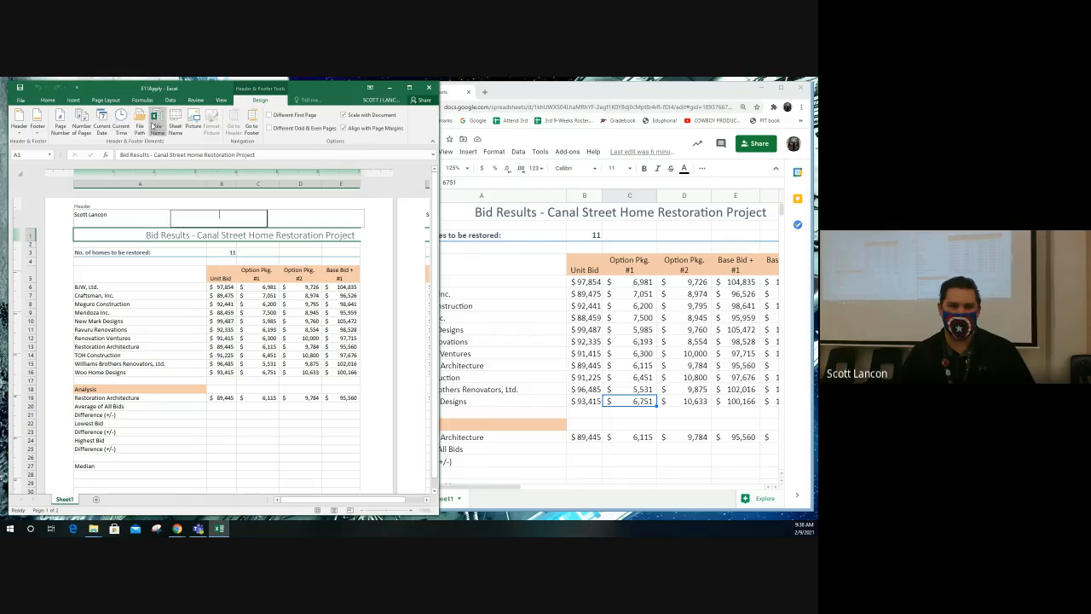
- Insert the current date in the centre header section and the word Page followed by the page number in the right section
click(102, 129)
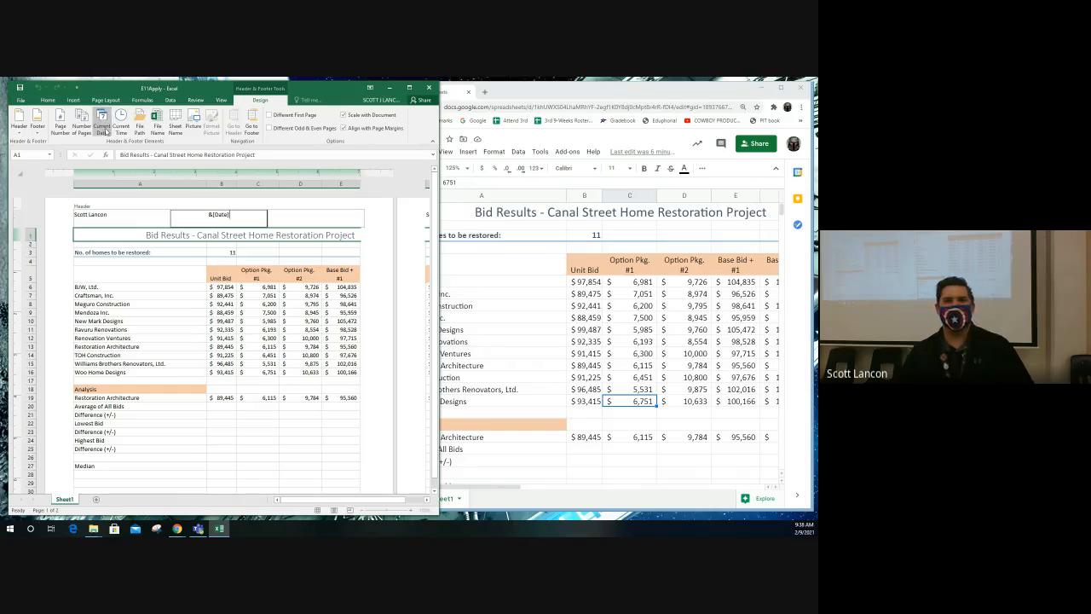
click(322, 219)
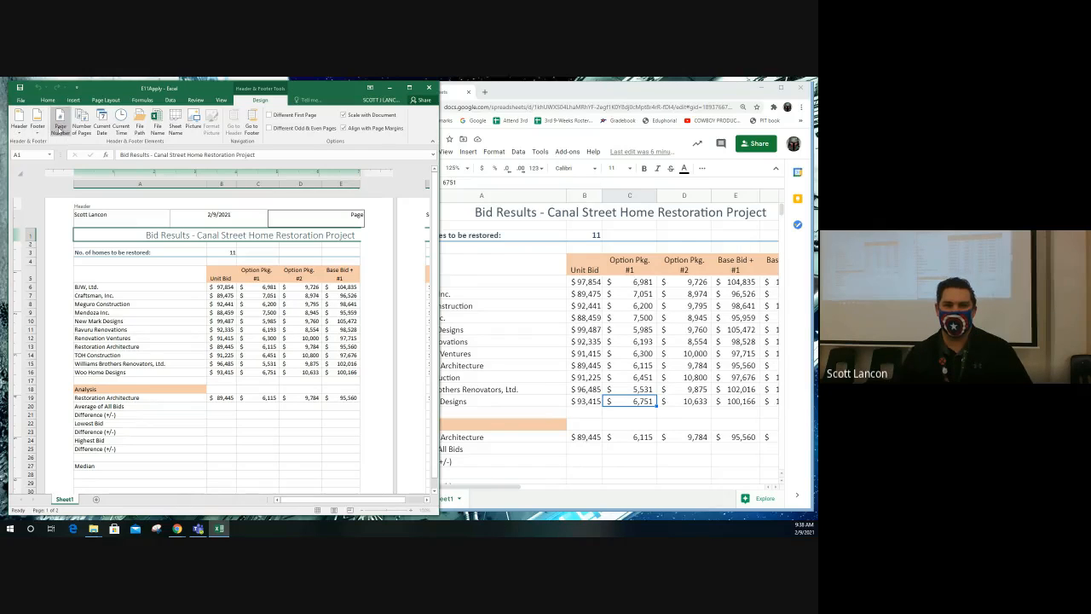
click(61, 128)
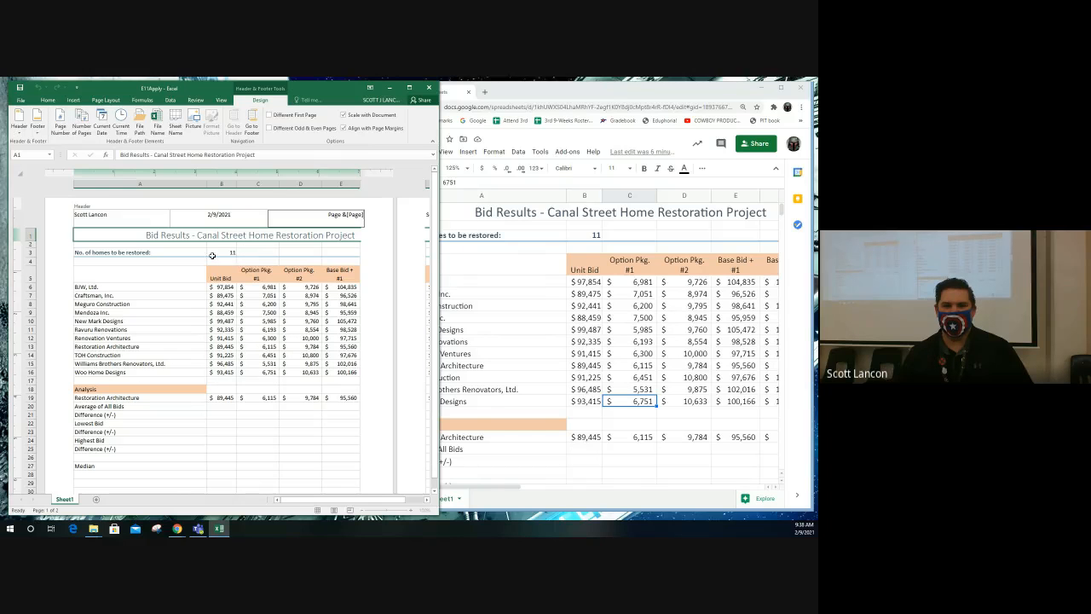
click(168, 290)
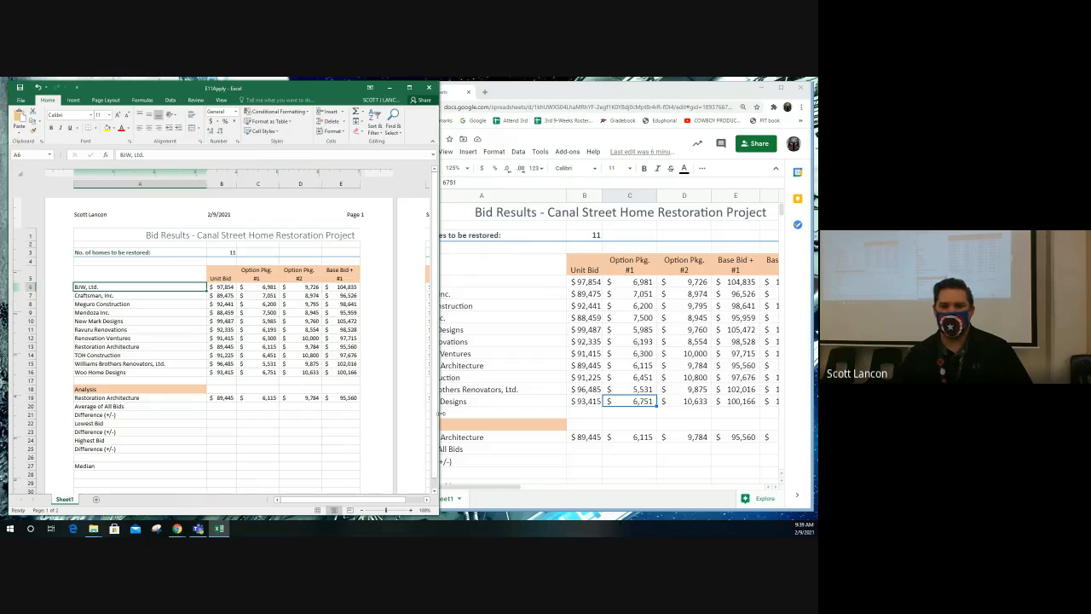
- Check the header on the second page and return the worksheet to Normal view
click(415, 500)
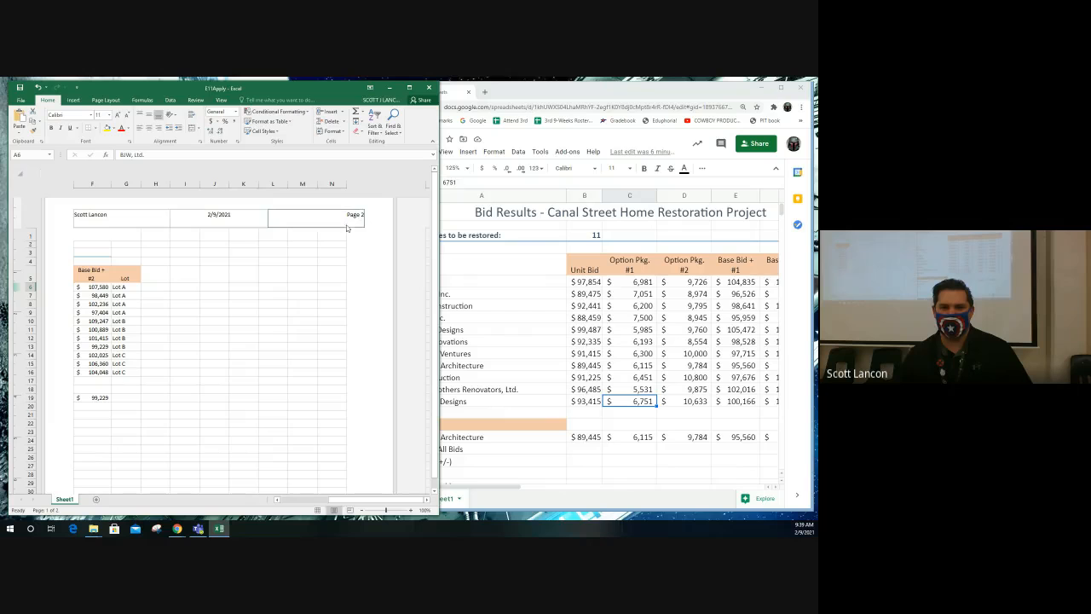
click(296, 501)
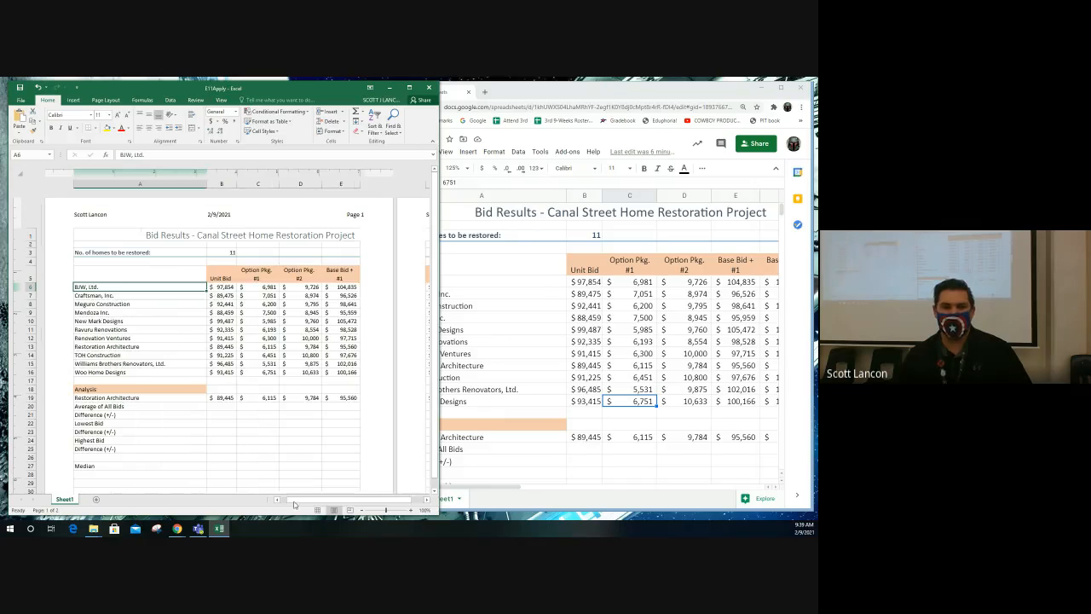
click(253, 357)
click(239, 346)
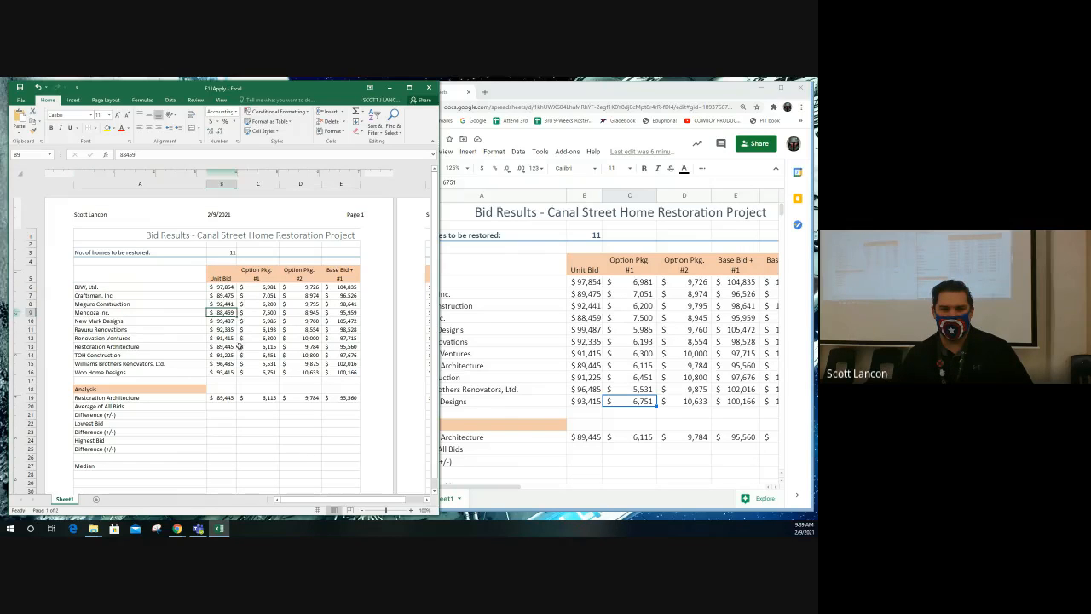
click(317, 511)
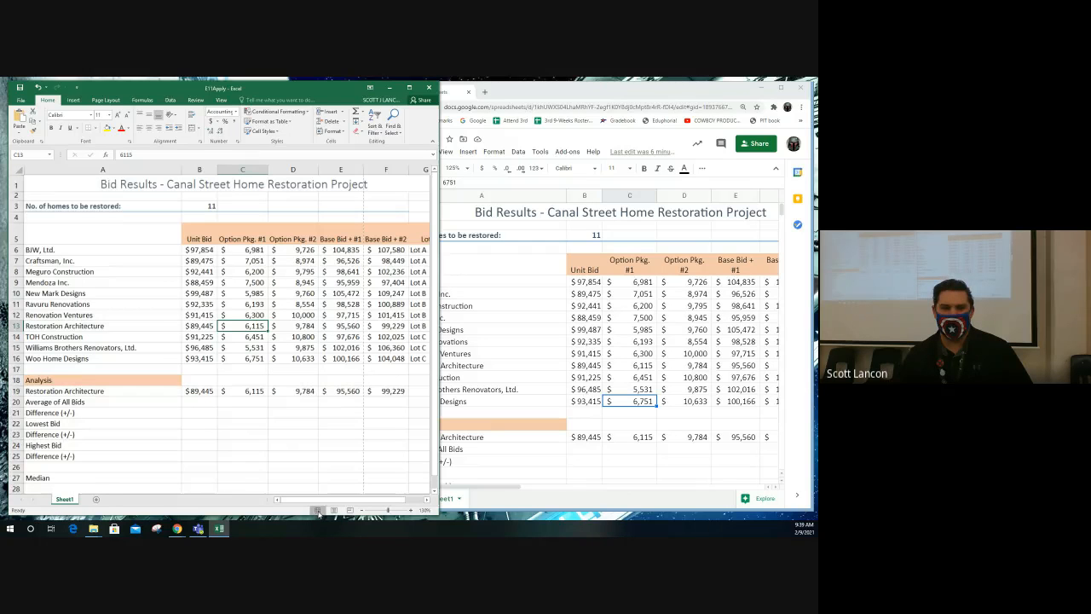
click(221, 100)
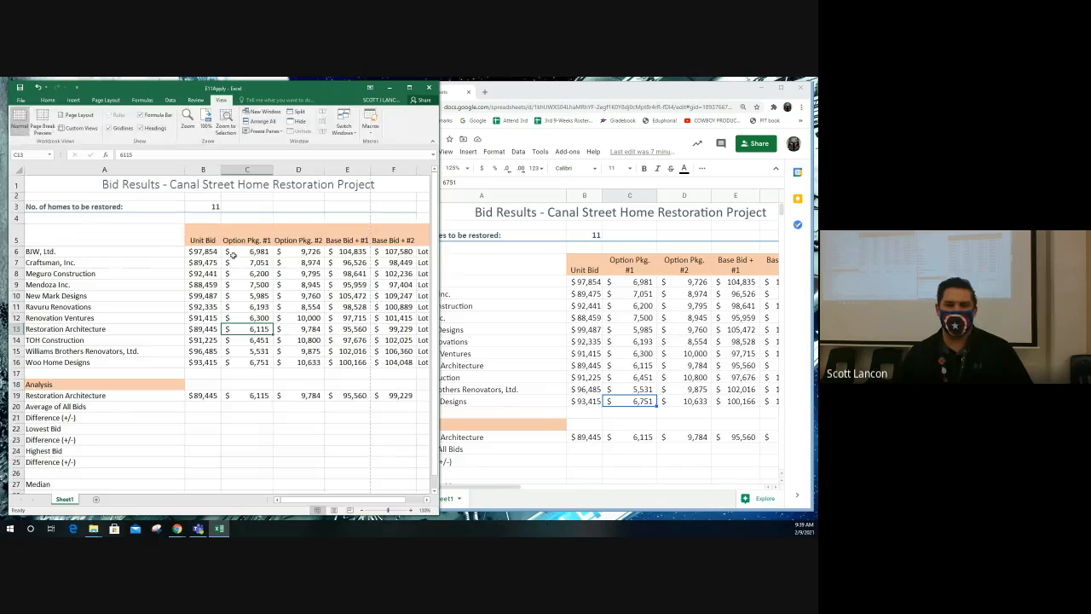
click(48, 100)
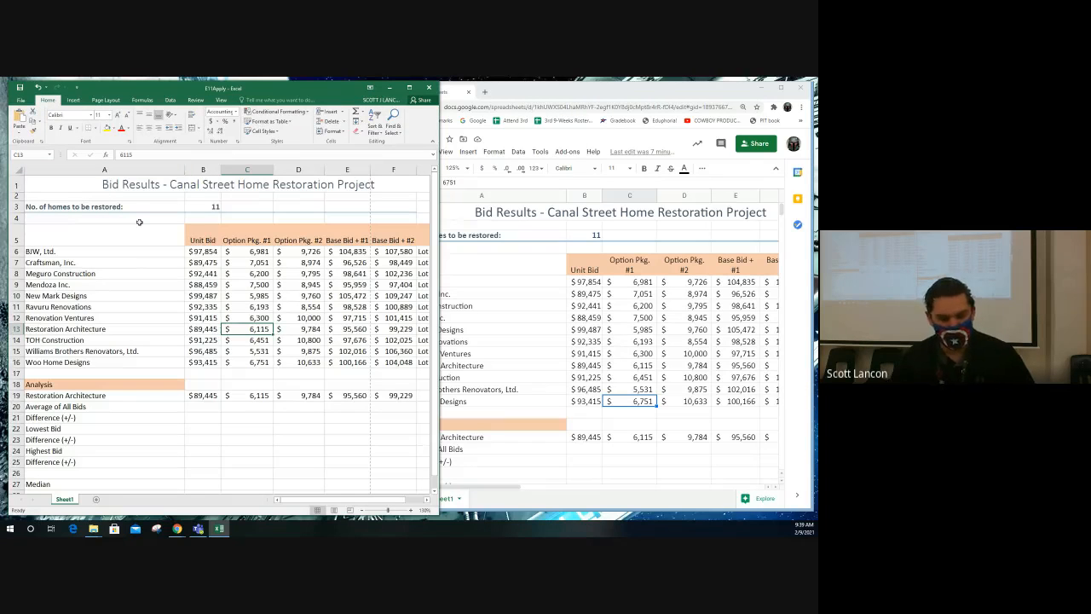
- Switch to the E11Apply sheet in Google Sheets and open the custom header and footer fields in its print settings
click(602, 141)
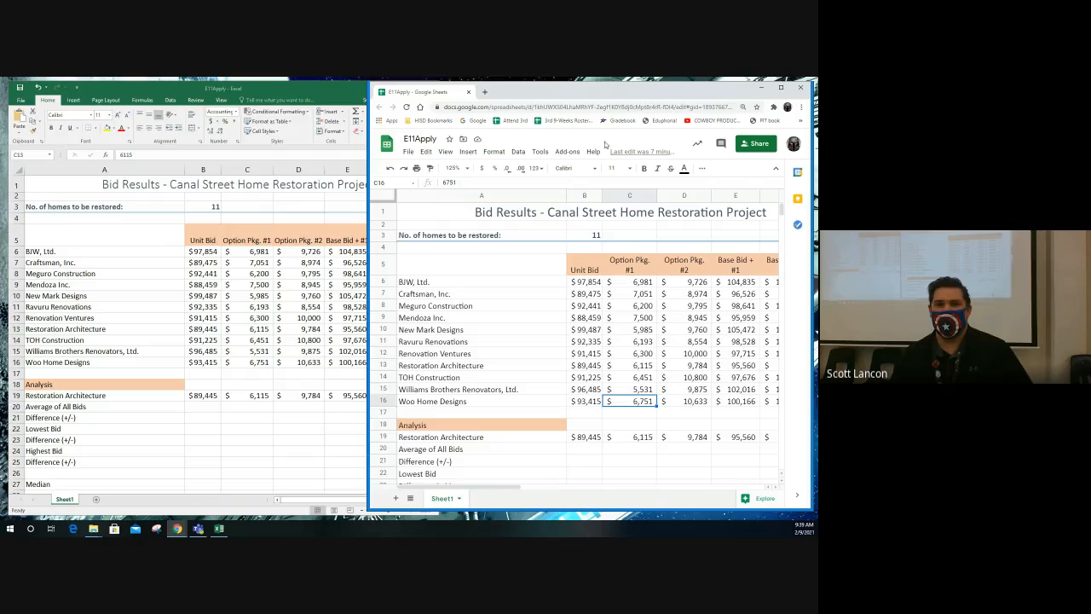
click(410, 152)
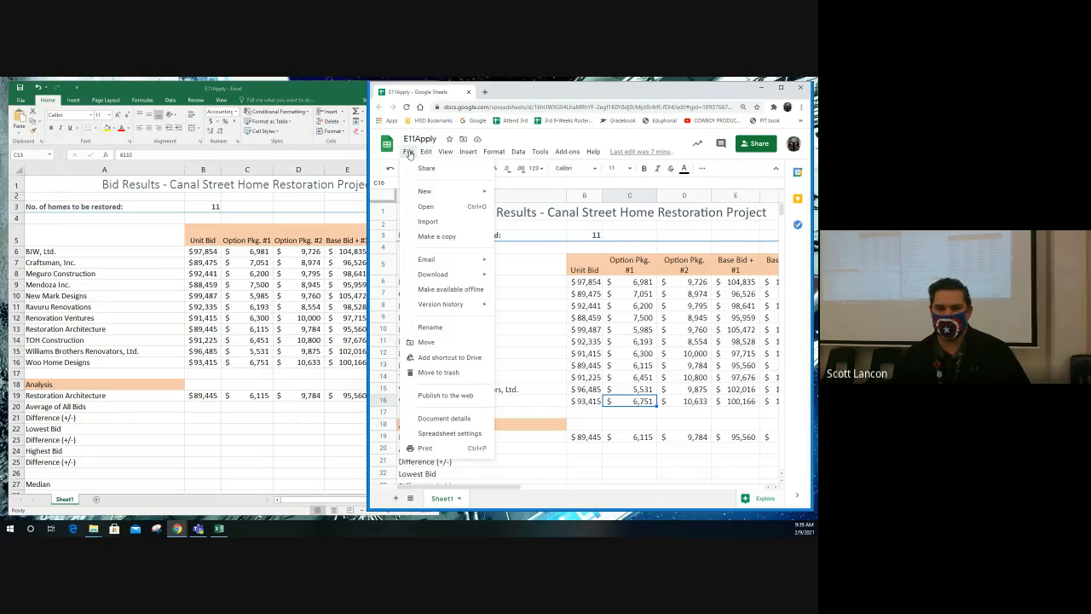
click(437, 449)
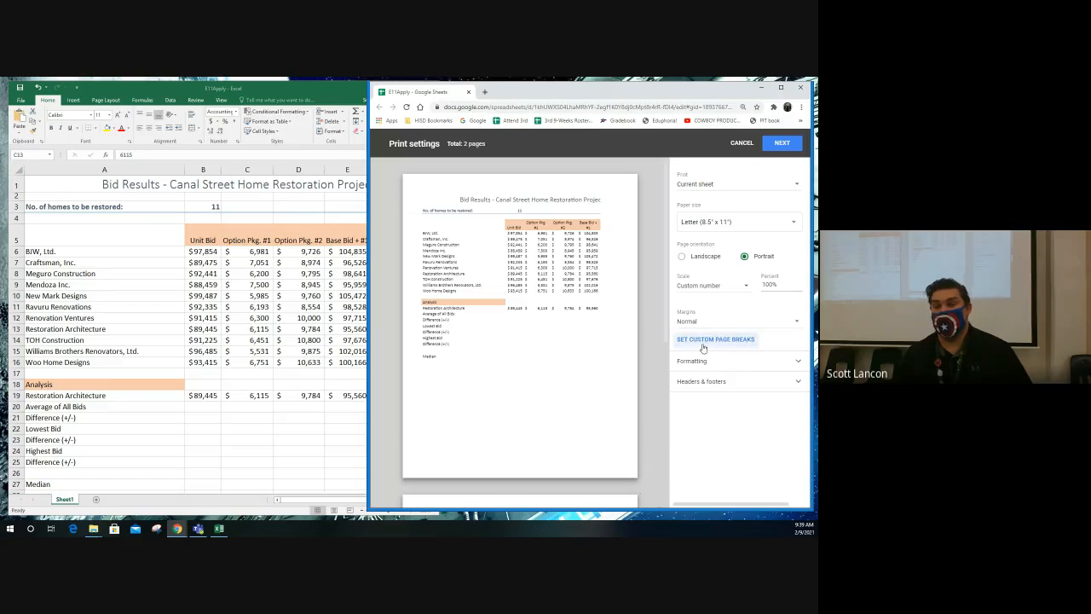
click(703, 385)
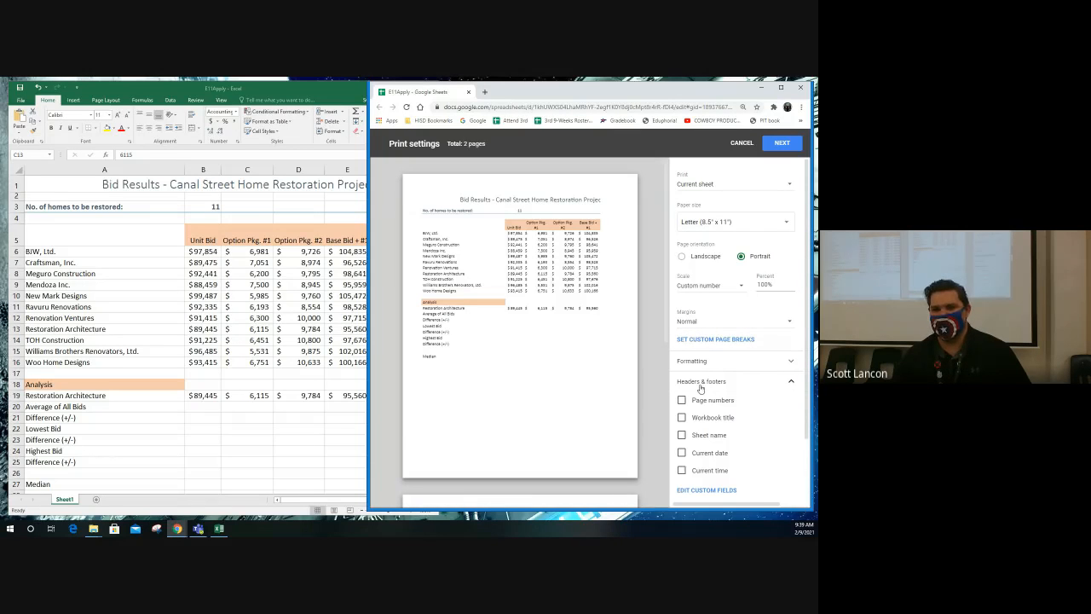
scroll(731, 400, down, 1)
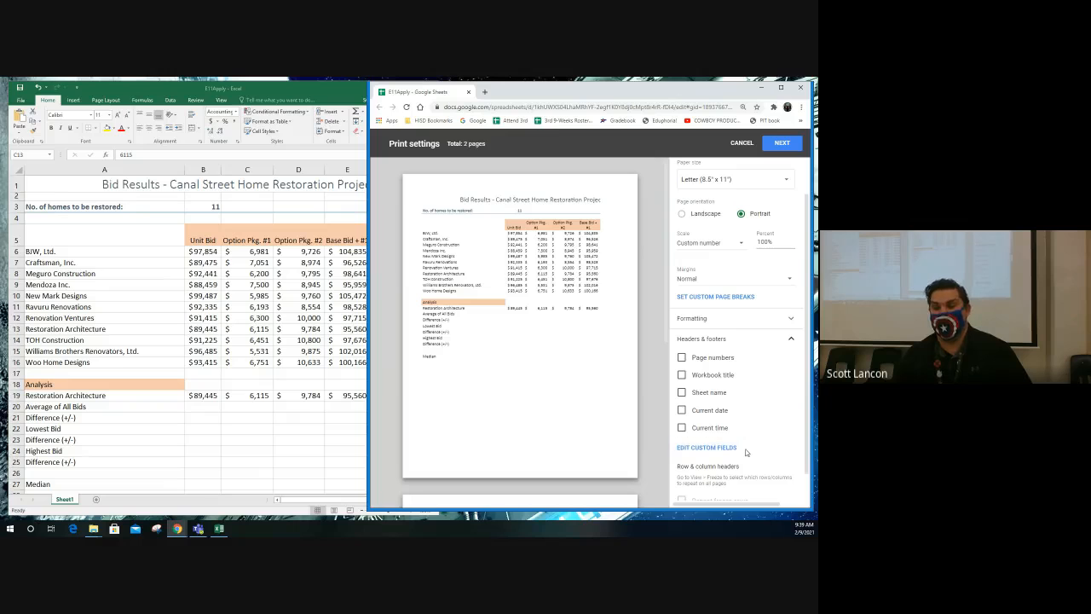
click(712, 448)
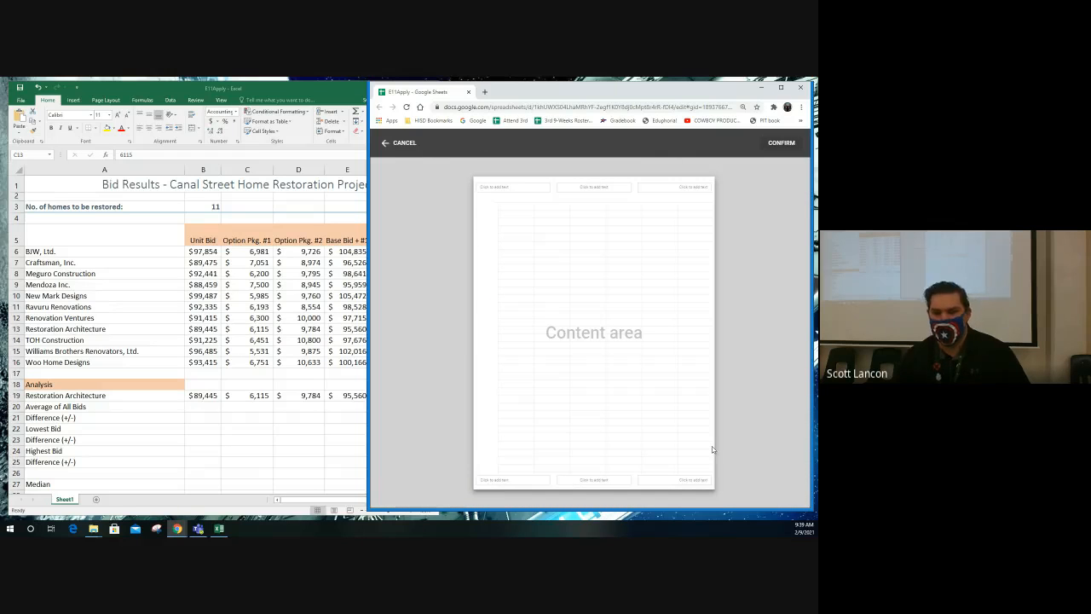
- Enter the author's full name in the left header field and insert the date in Date 1 format in the centre header field
click(499, 188)
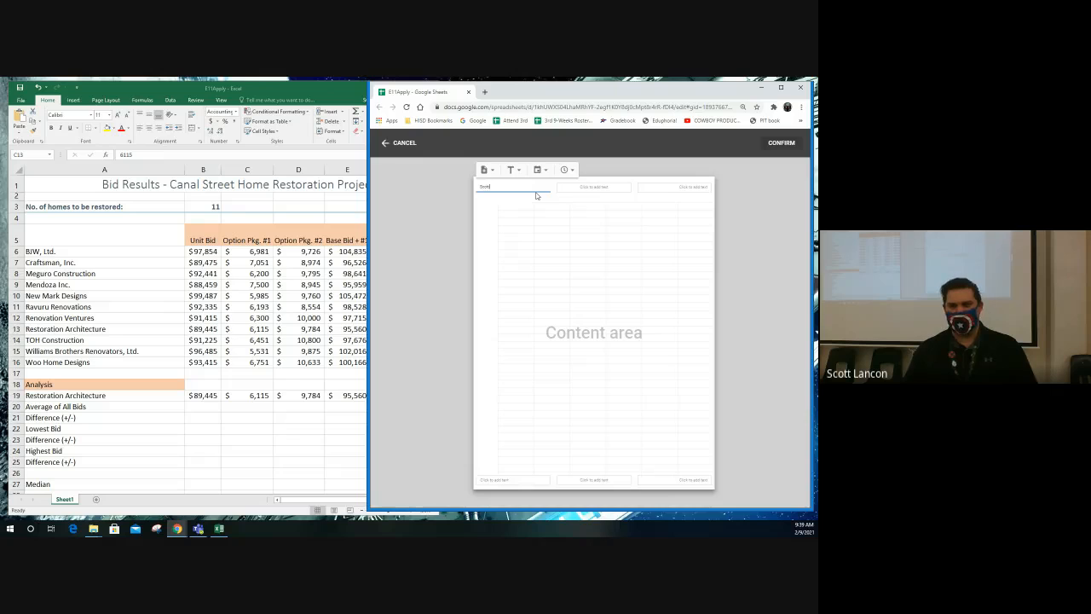
key(Tab)
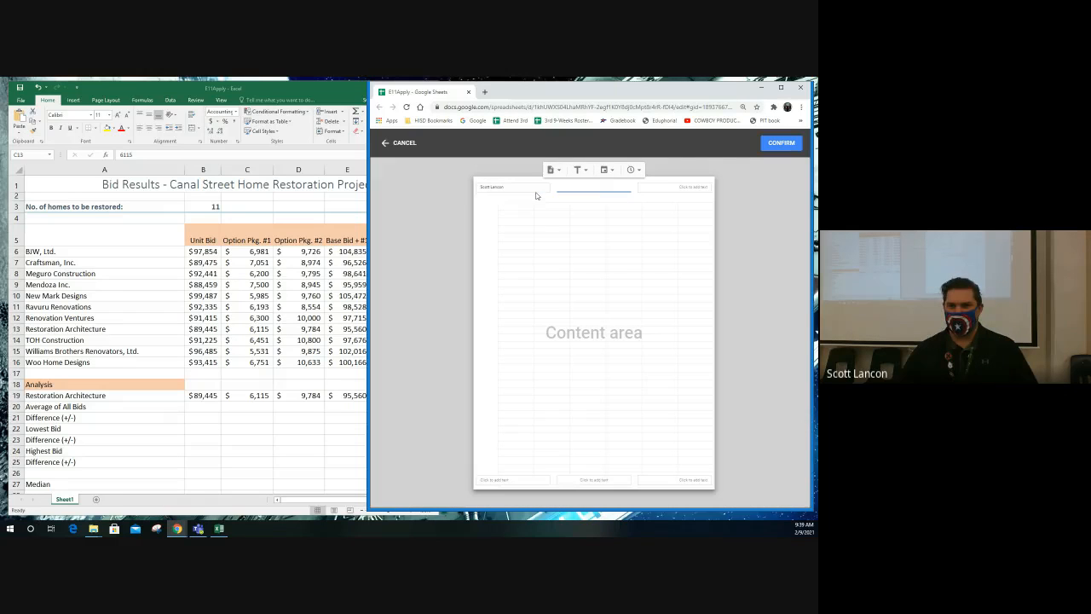
click(605, 173)
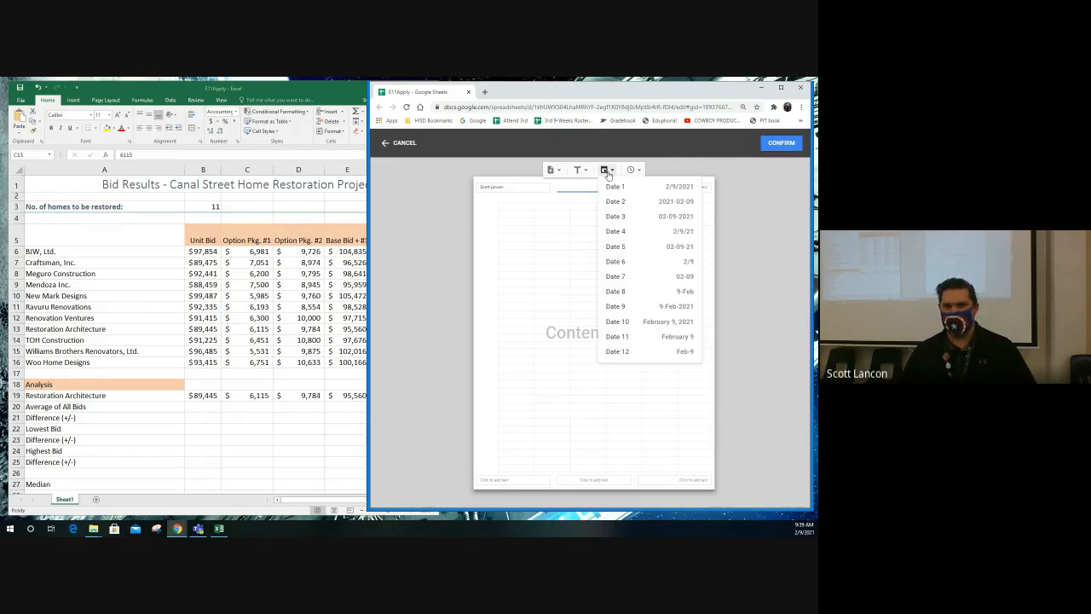
click(614, 186)
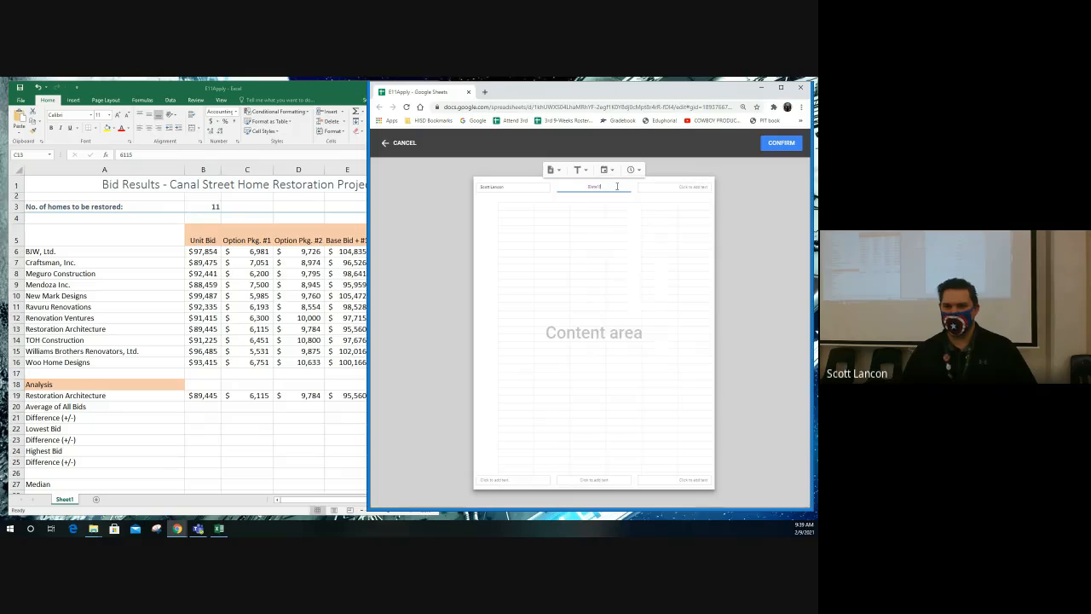
- Insert the page number in the right header field using the Page number B format
click(669, 189)
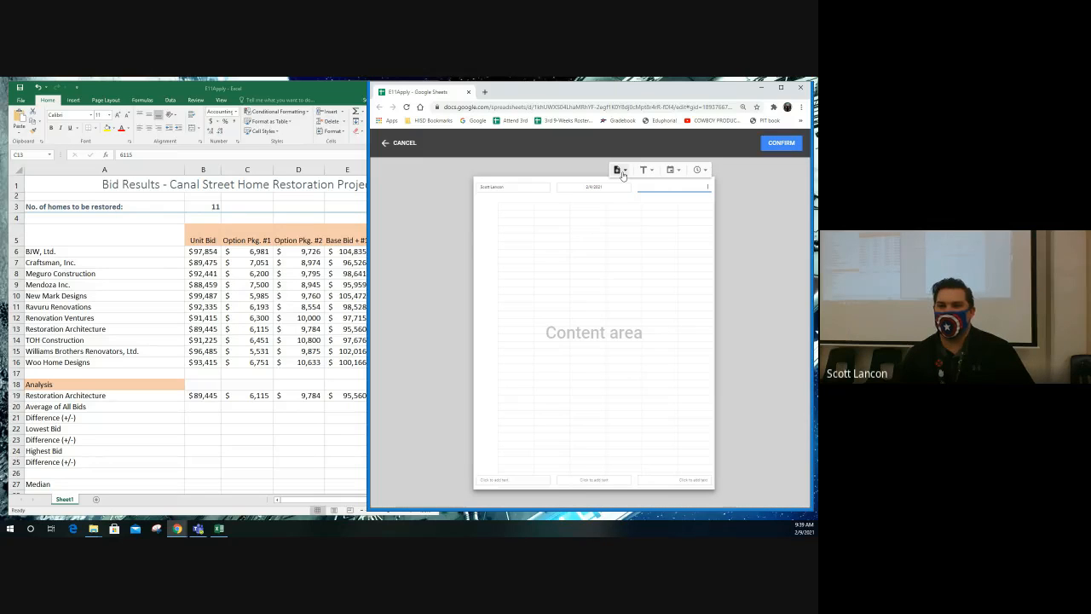
click(620, 170)
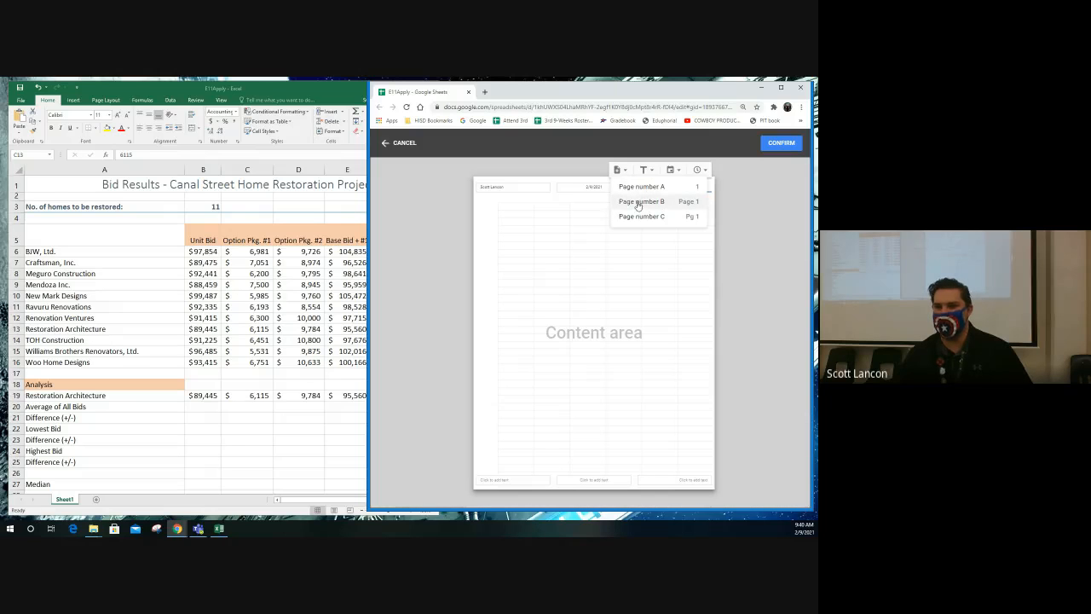
click(639, 202)
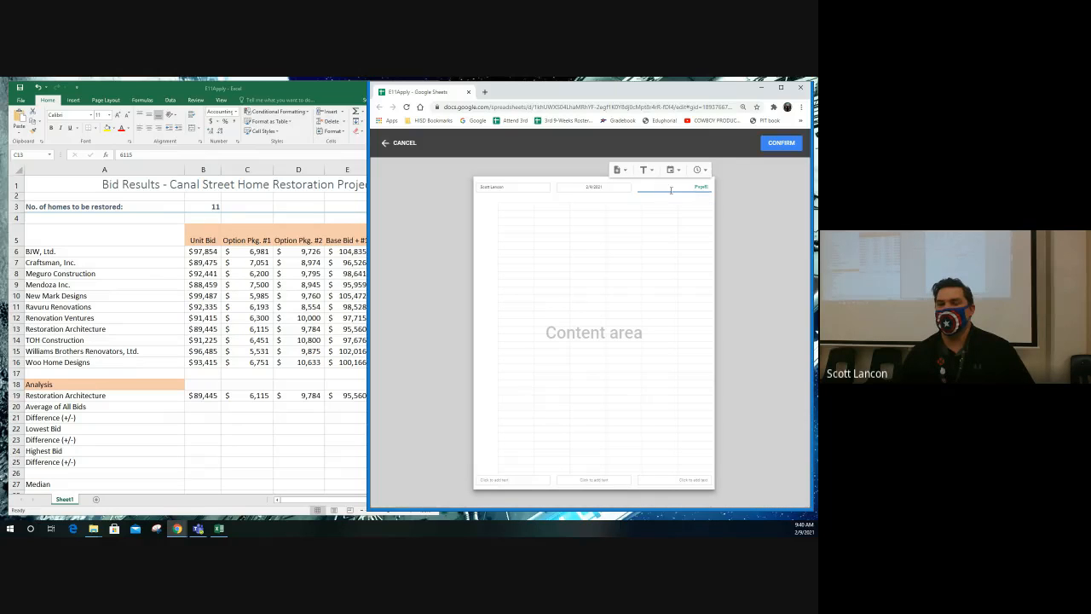
click(592, 209)
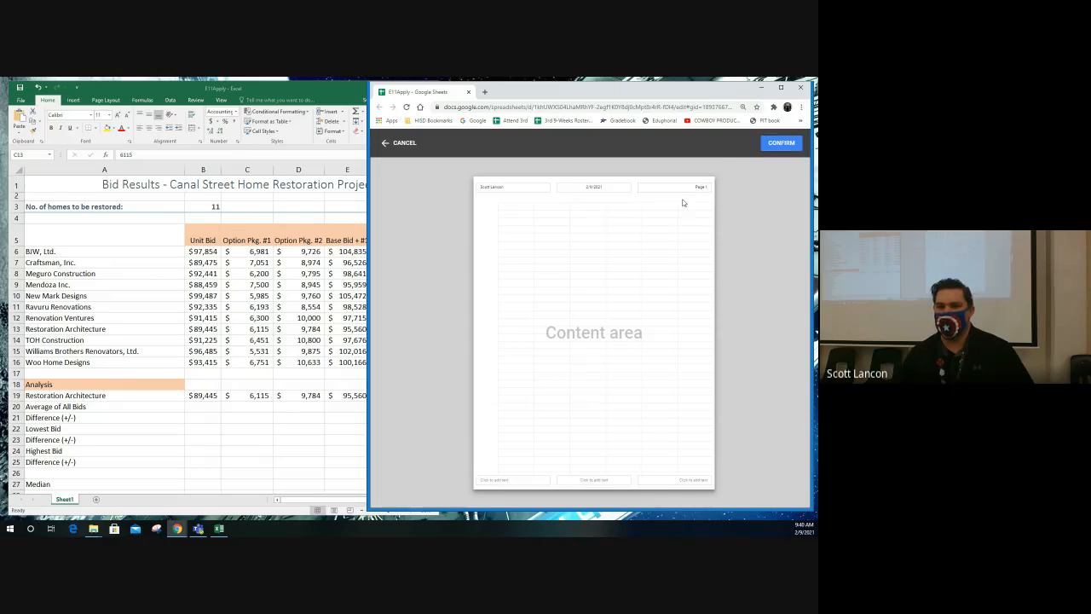
- Apply the custom header fields, proceed to the print preview, and close it without printing
click(781, 145)
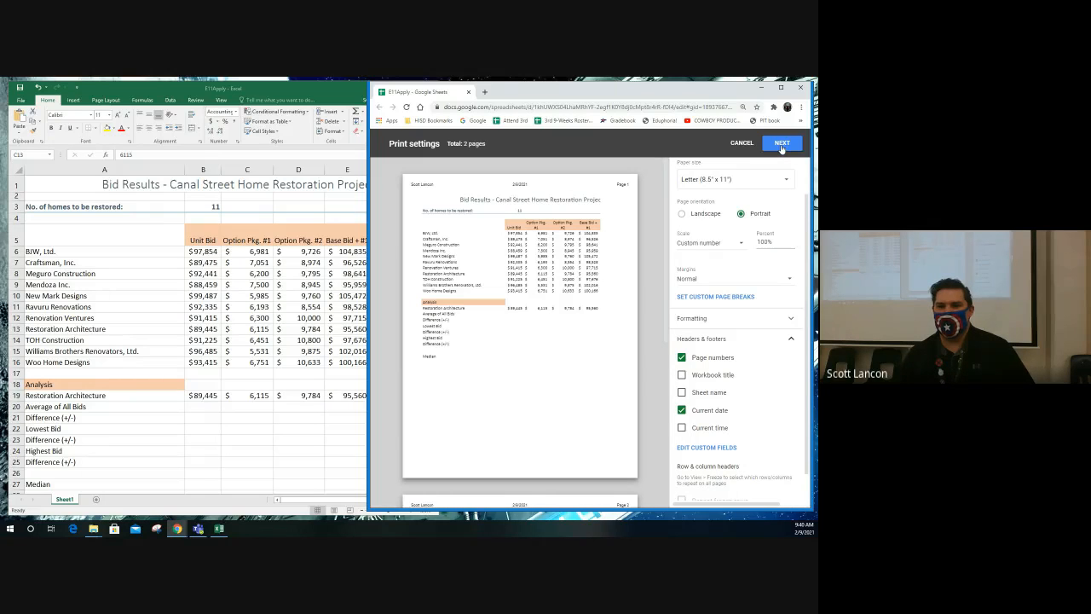
click(777, 146)
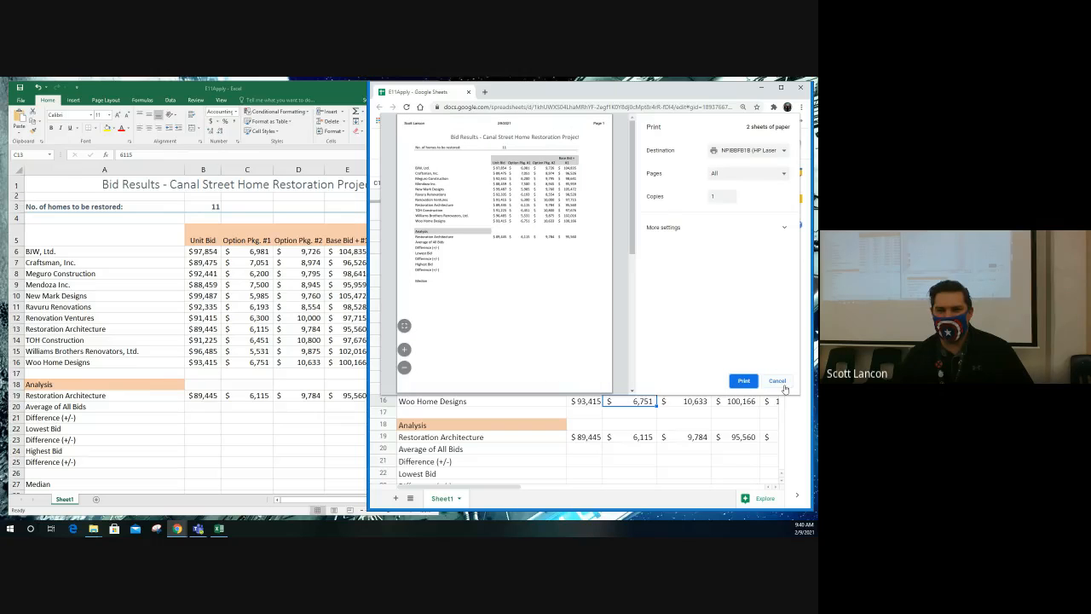
click(777, 380)
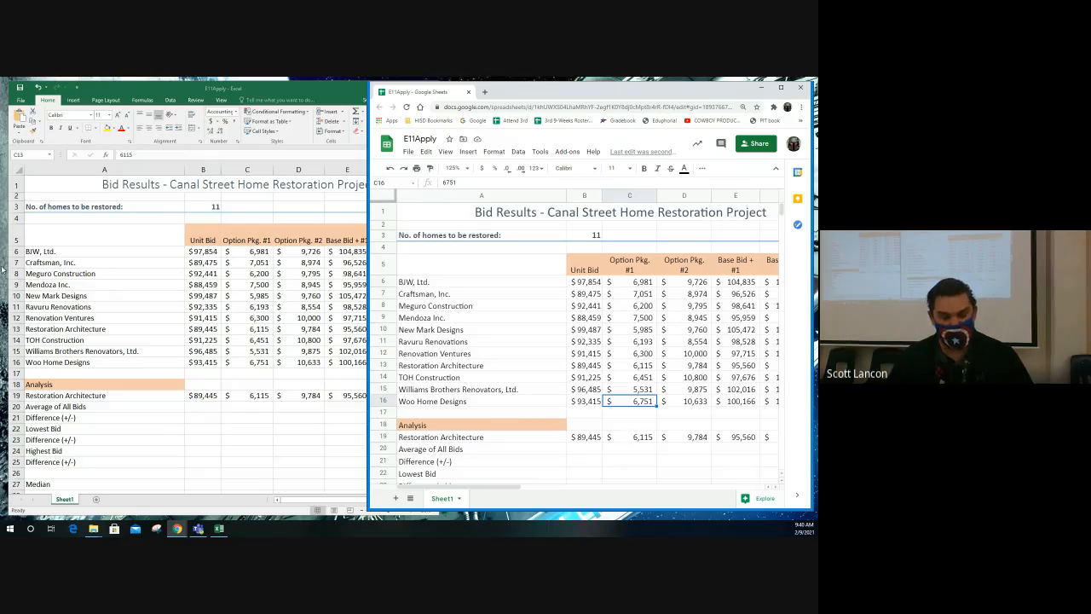
- Switch to the E11Apply workbook in Excel and examine the contractor names, bid column headings and Unit Bid column
click(205, 385)
click(207, 407)
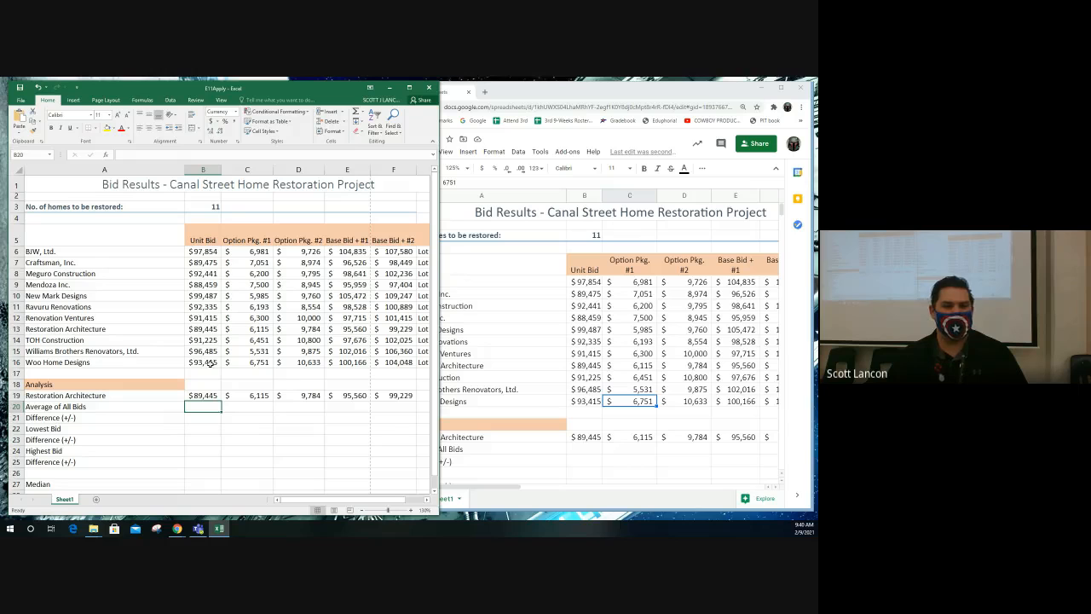
drag(74, 254, 93, 362)
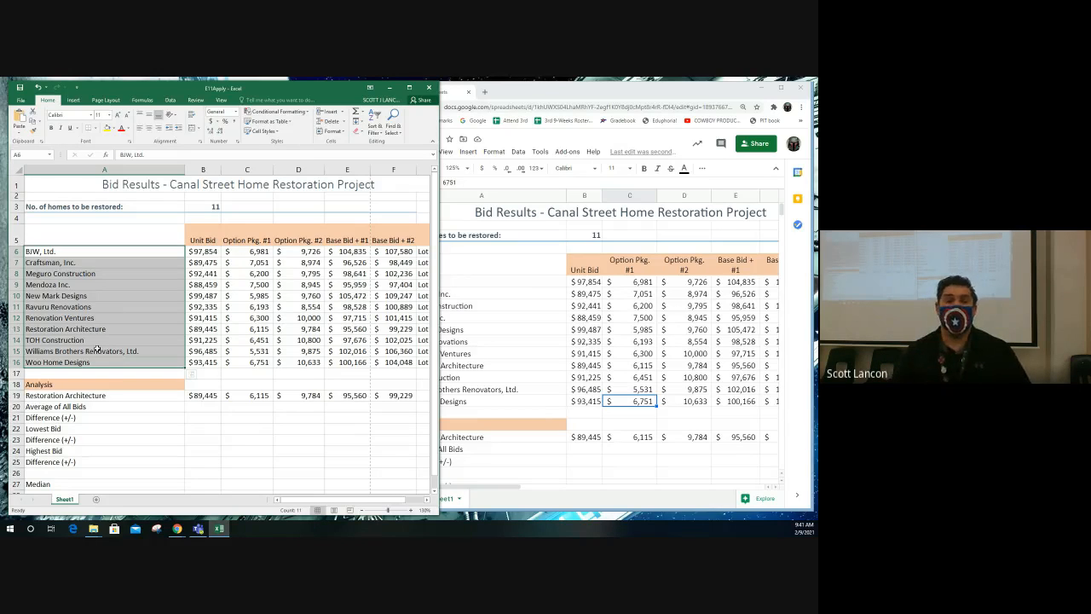
click(198, 240)
click(247, 240)
click(298, 240)
click(363, 240)
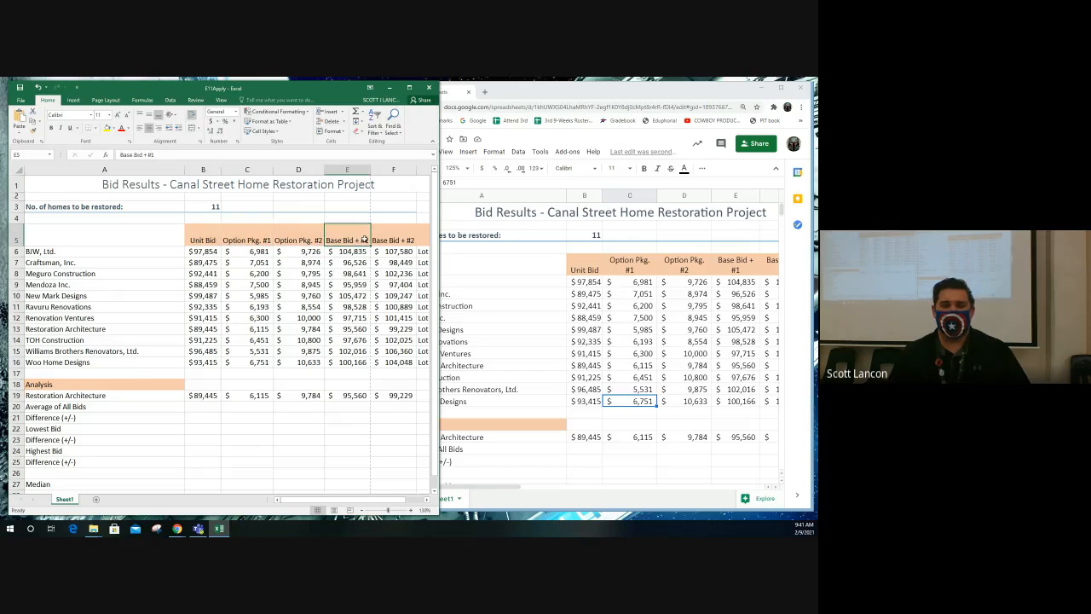
click(392, 241)
mouse_move(392, 501)
mouse_down()
mouse_move(410, 503)
mouse_move(388, 501)
mouse_up()
drag(213, 252, 223, 374)
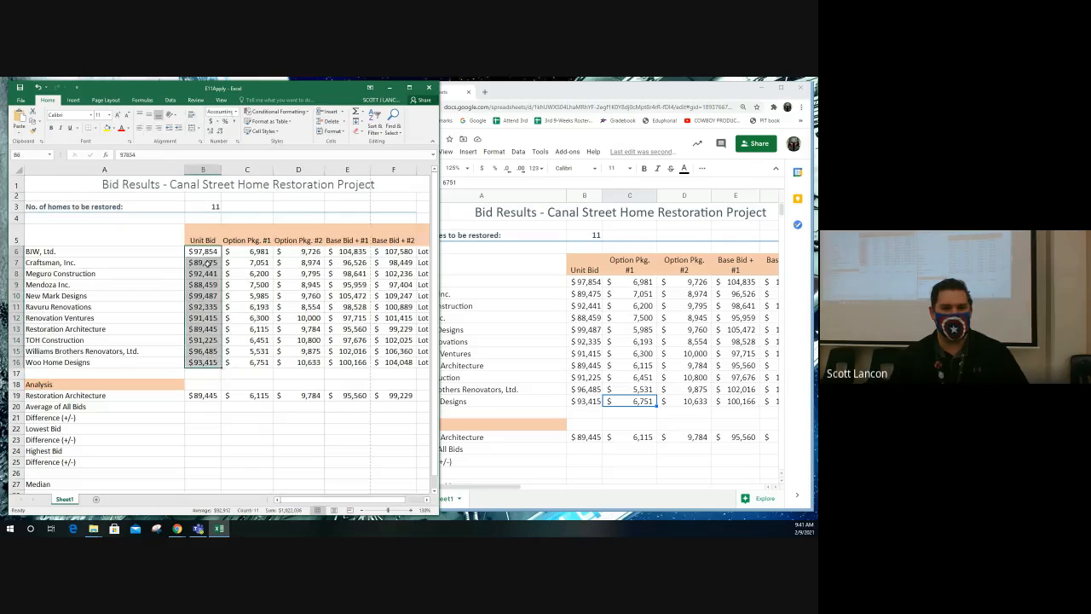
- Examine the contractor list against its unit bids, including the rows for Woo Home Designs and New Mark Designs
drag(51, 251, 63, 360)
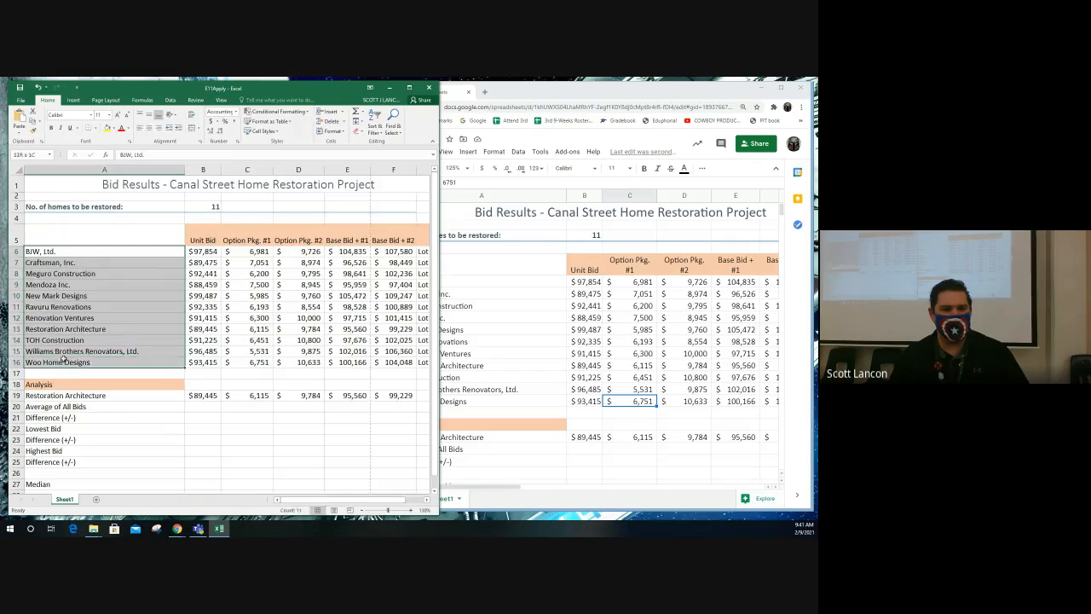
click(68, 361)
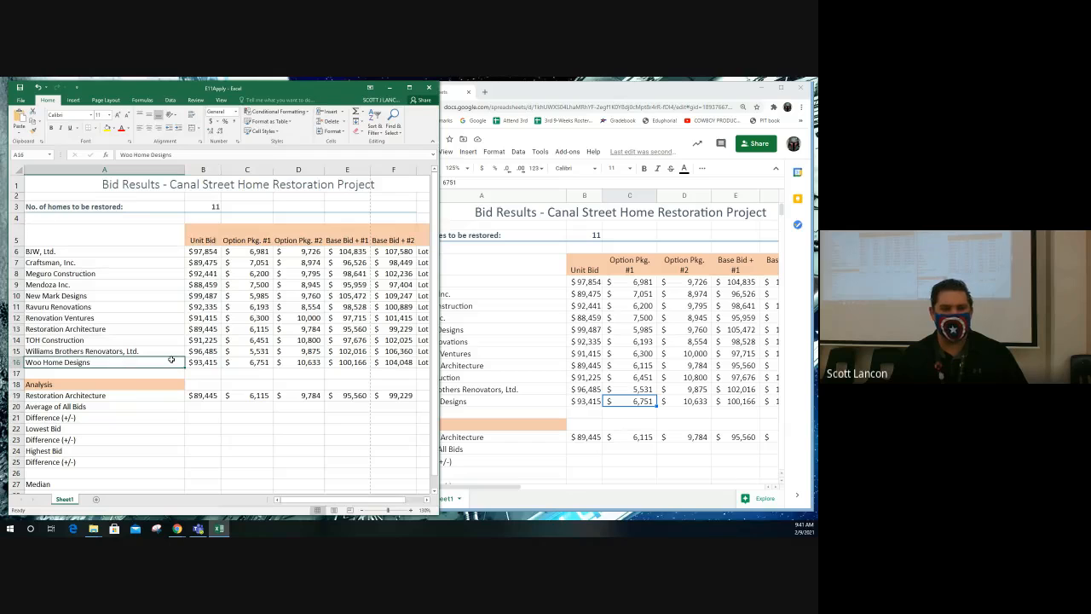
click(208, 364)
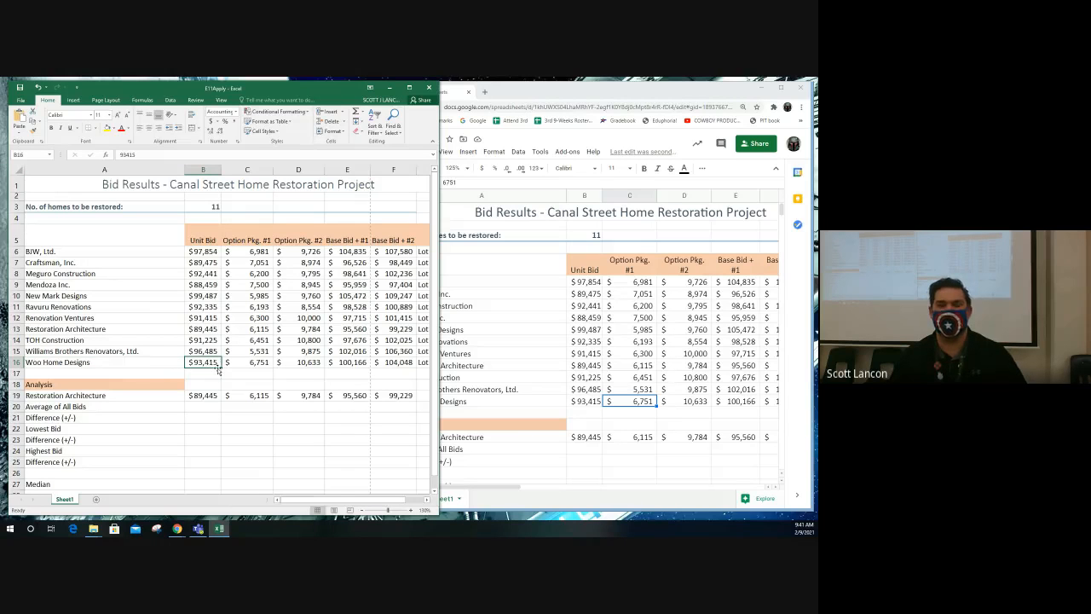
click(104, 298)
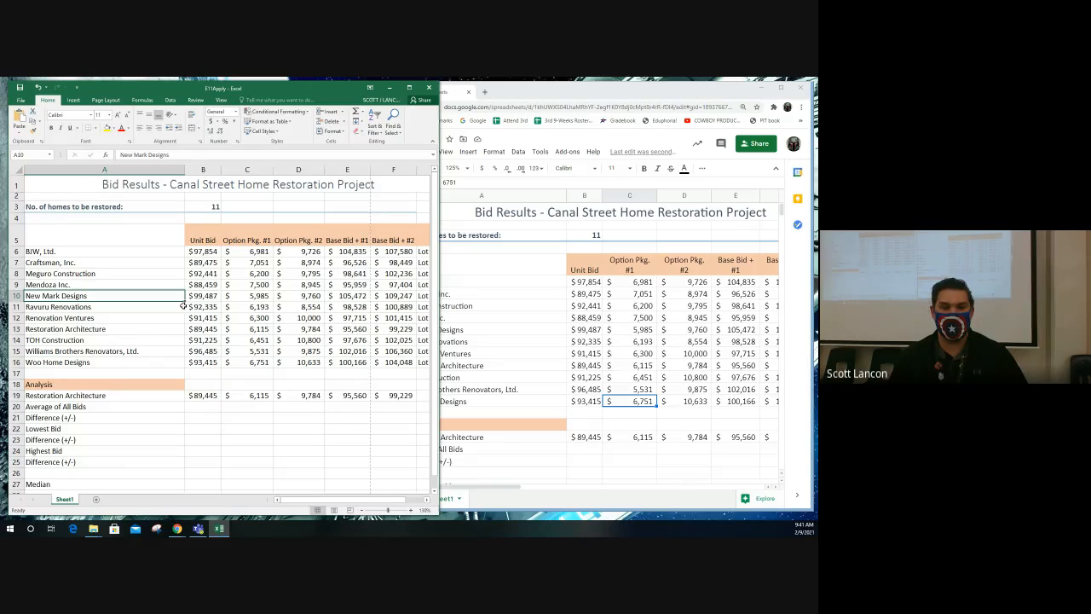
double_click(211, 295)
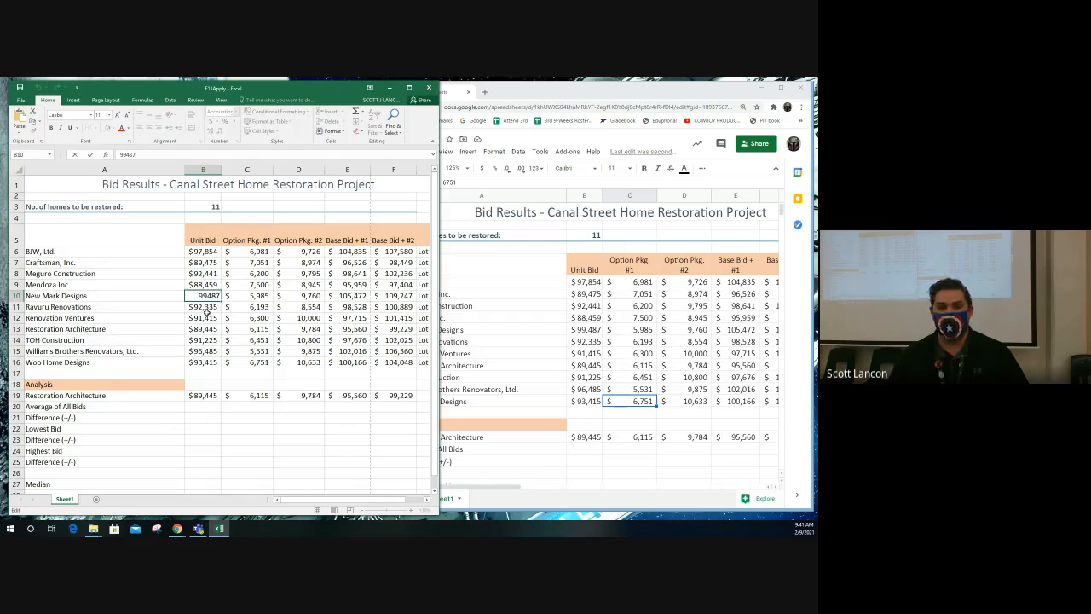
click(205, 315)
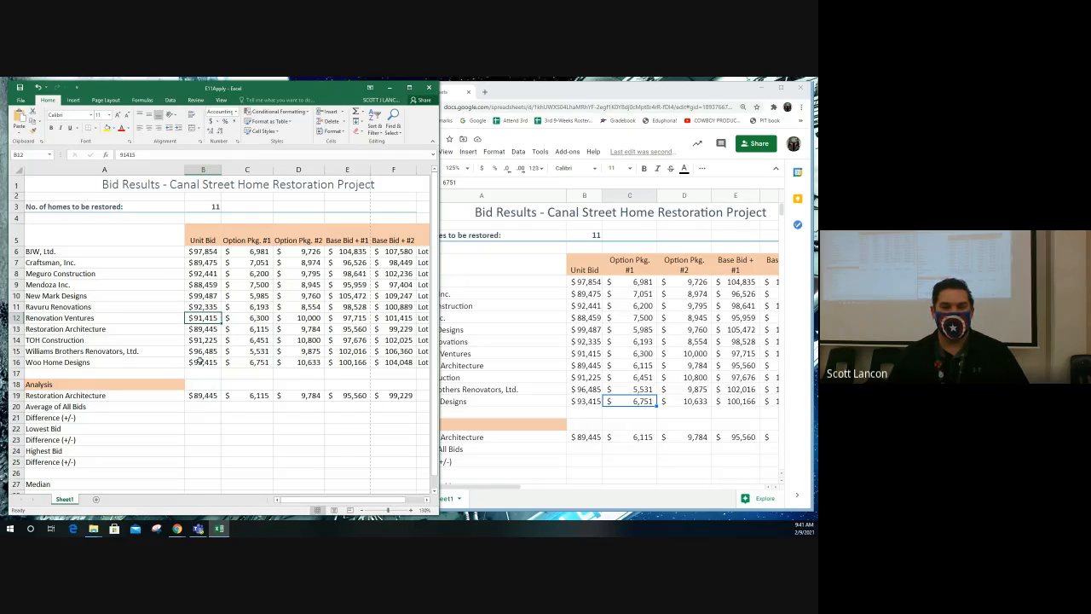
- Examine the Analysis rows for average, differences, lowest bid, highest bid and median against the Unit Bid range B6:B16
scroll(202, 361, down, 1)
scroll(202, 362, down, 1)
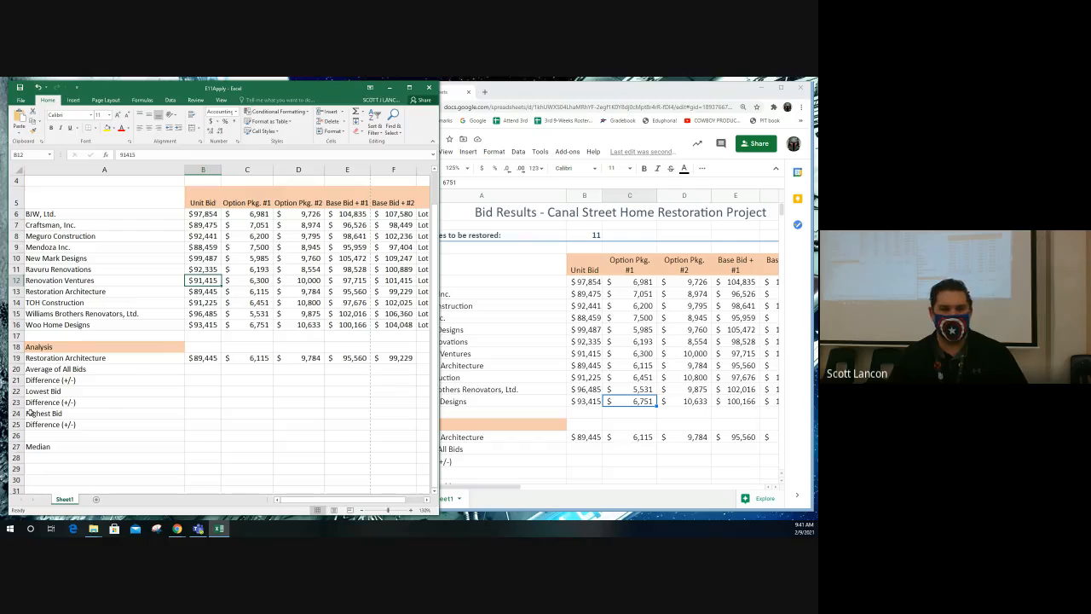
click(205, 362)
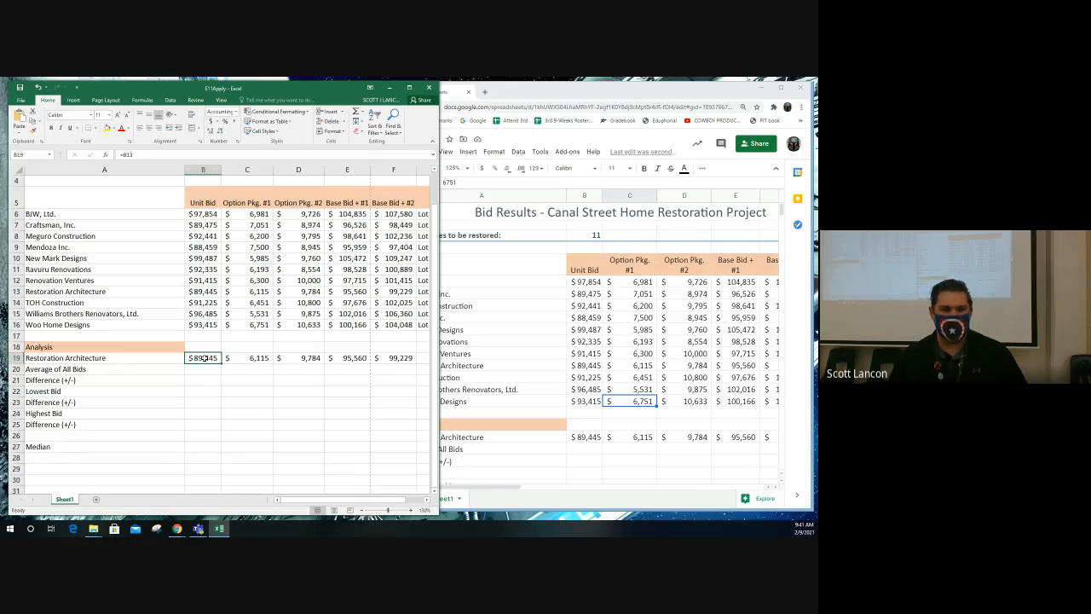
click(204, 369)
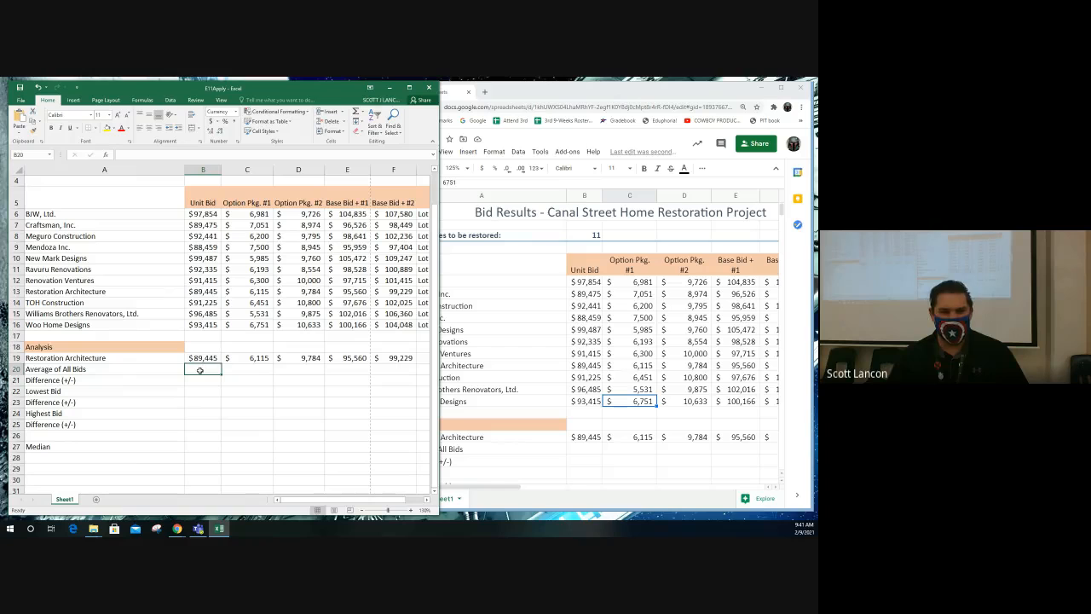
click(202, 381)
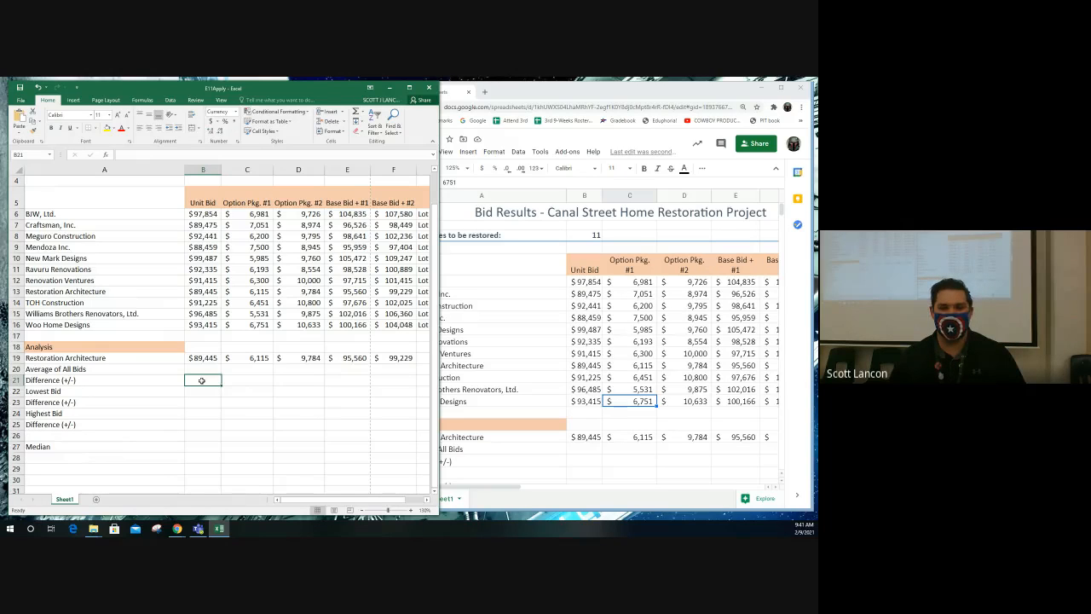
click(203, 391)
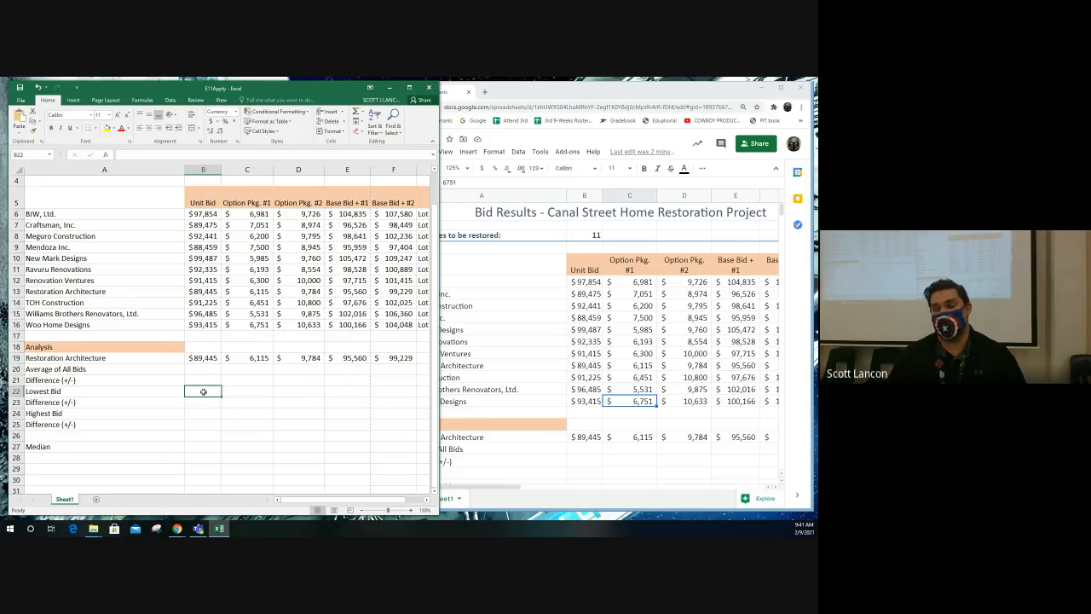
click(195, 405)
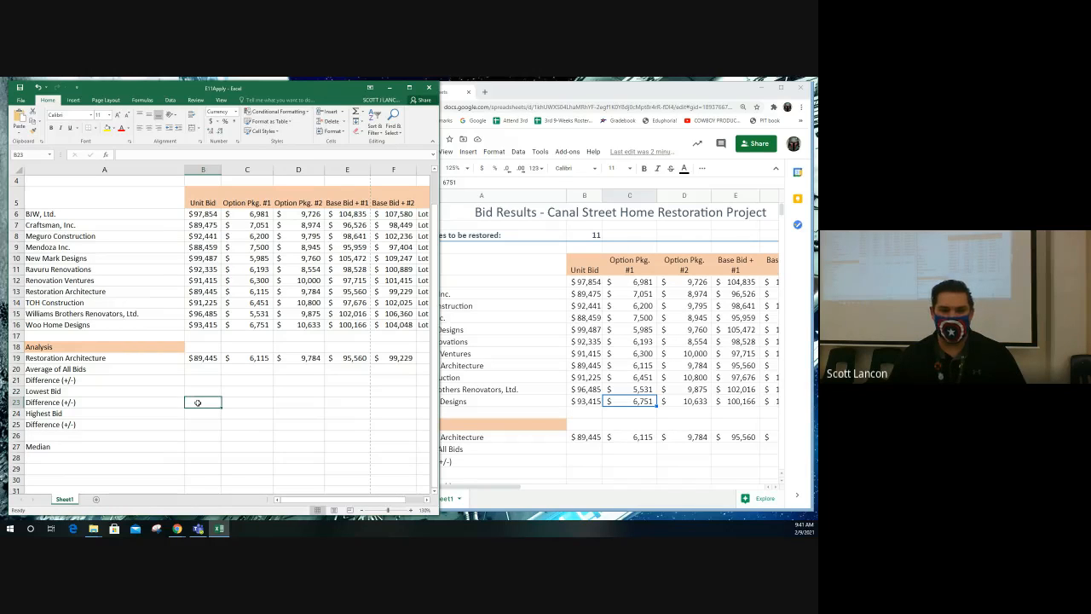
click(199, 412)
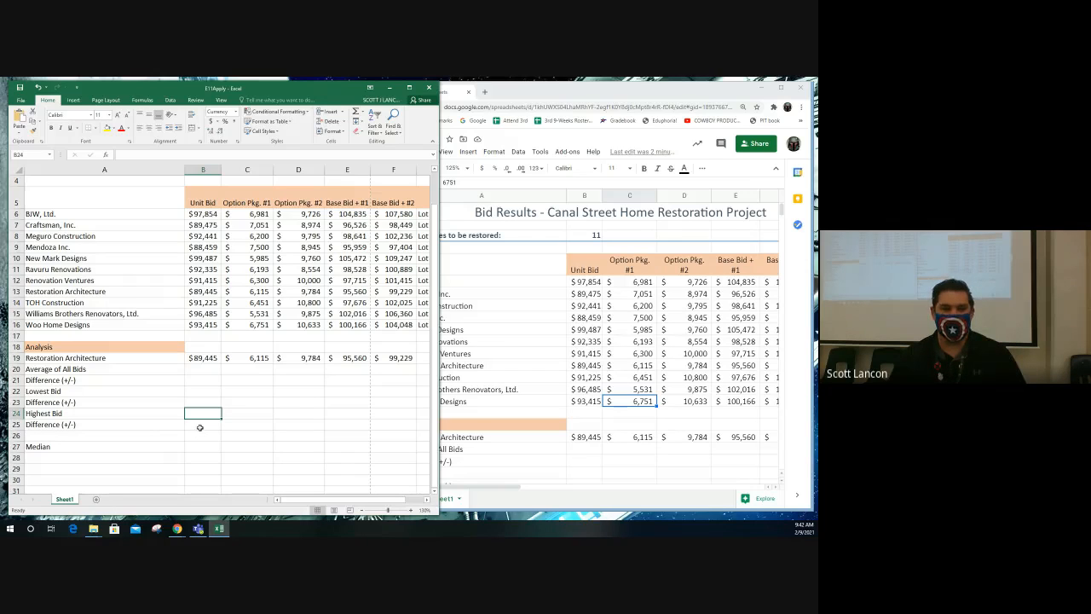
click(204, 446)
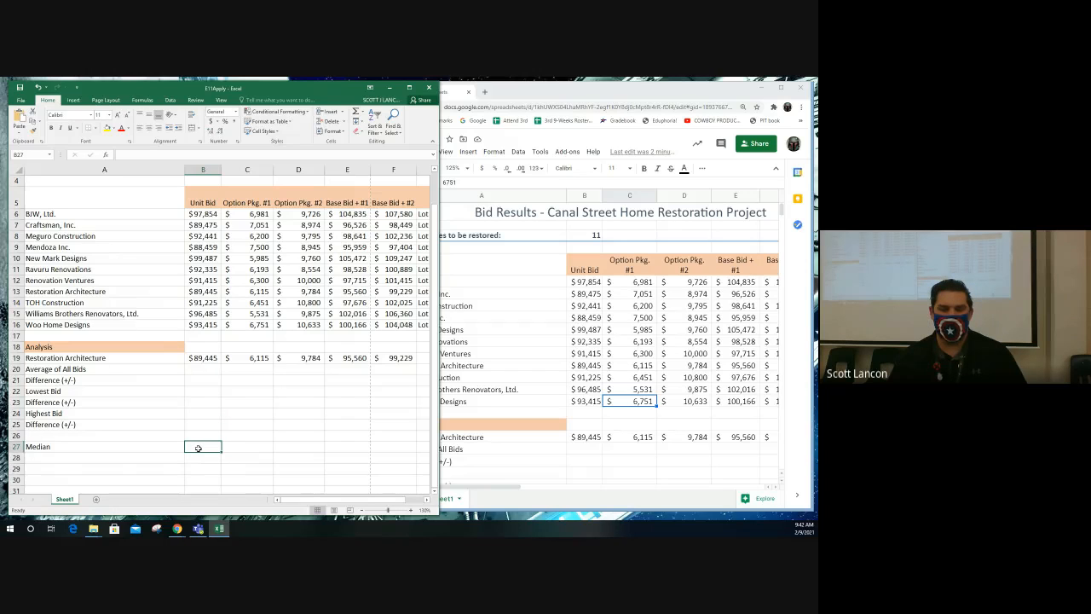
drag(199, 219, 204, 325)
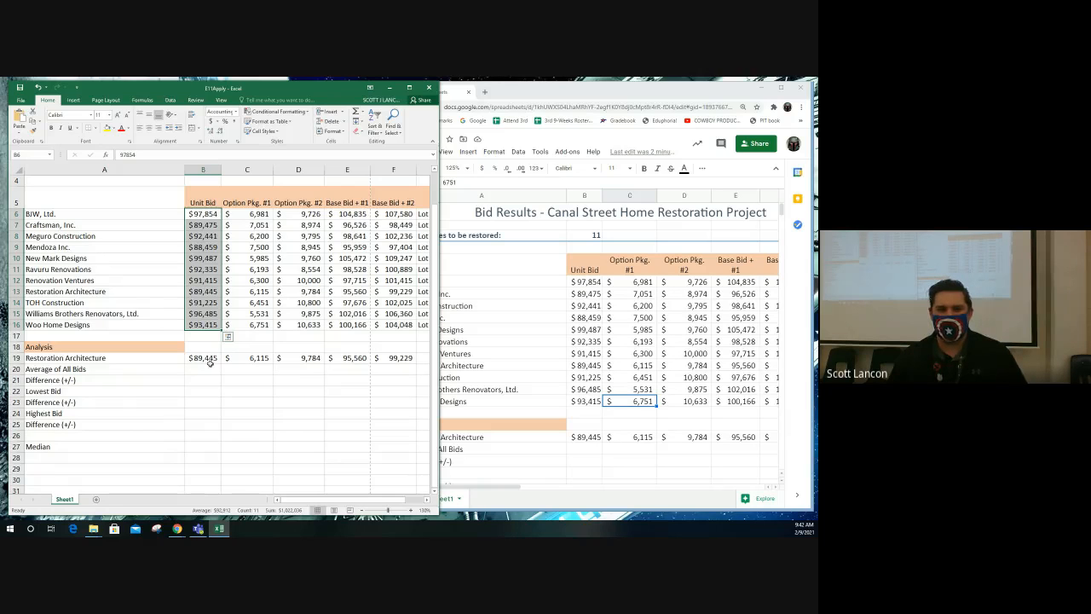
click(208, 447)
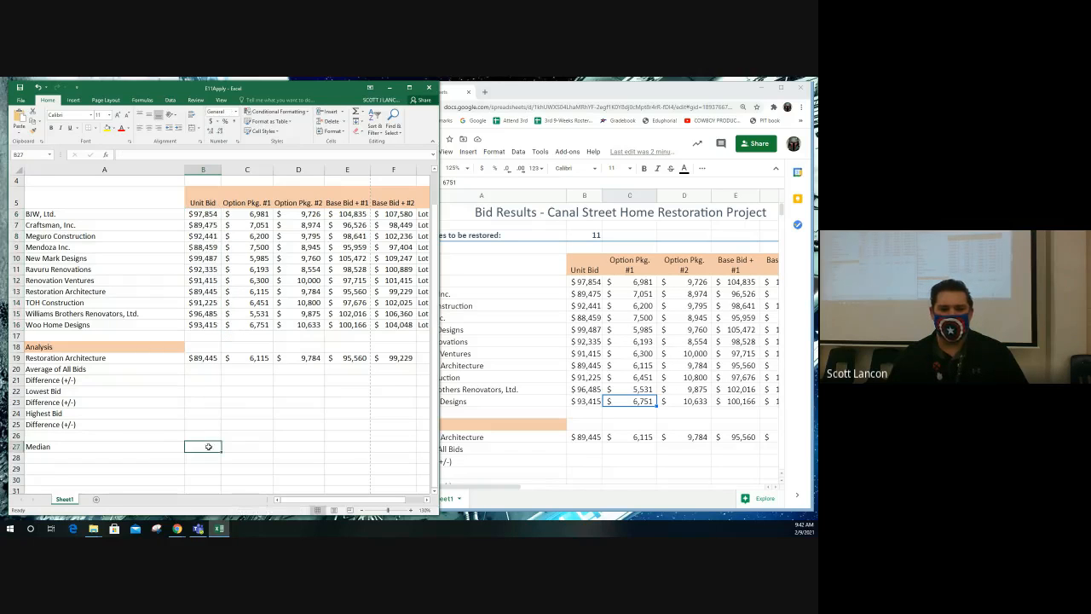
- Calculate the Average of All Bids for Unit Bid in B20 with an AVERAGE formula over B6:B16
click(204, 372)
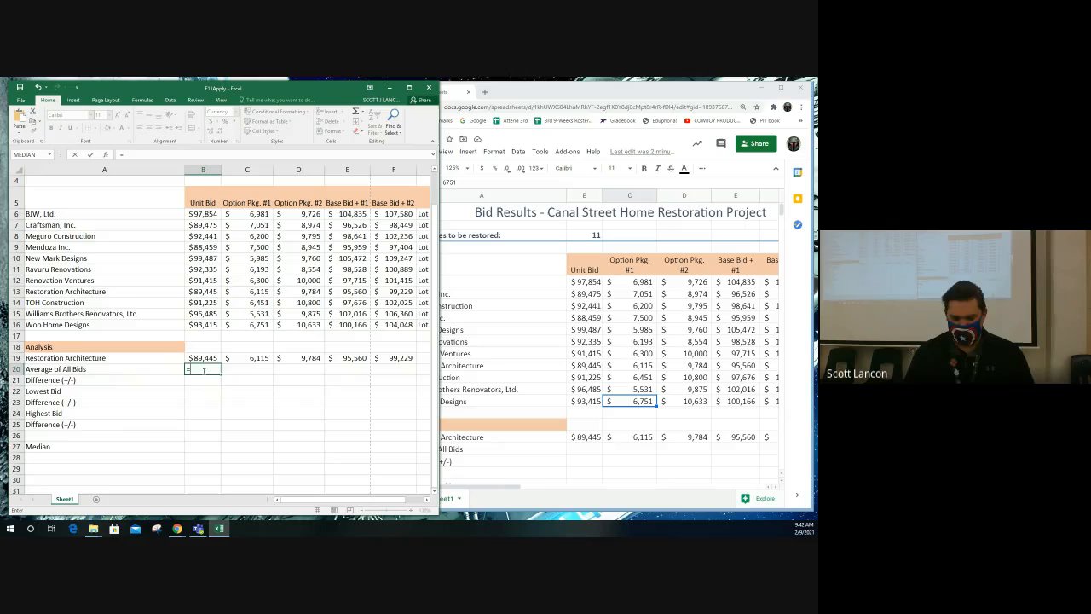
text(=av)
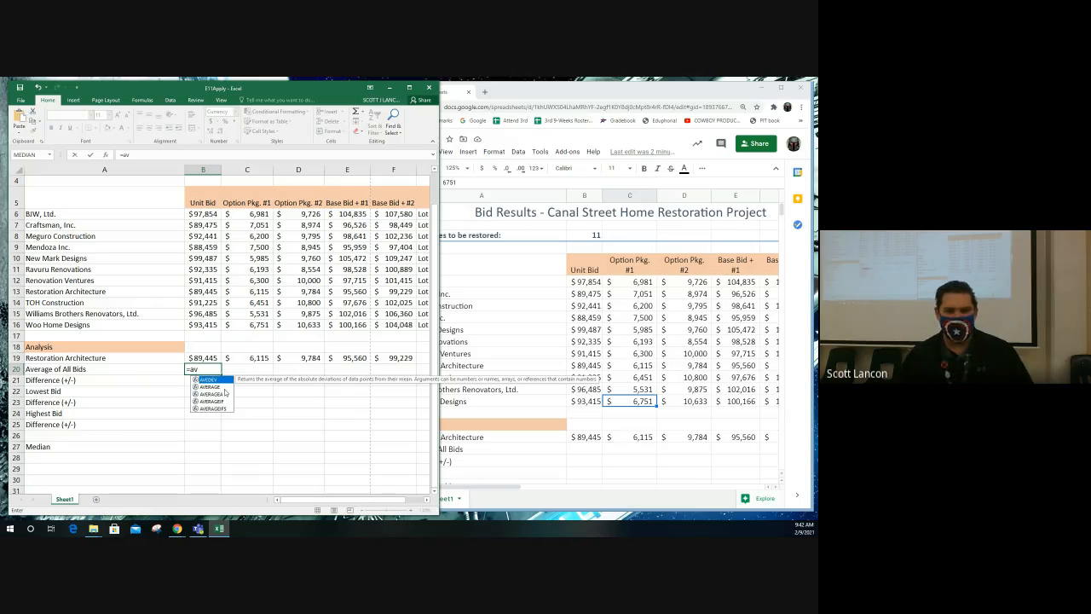
click(211, 387)
double_click(211, 388)
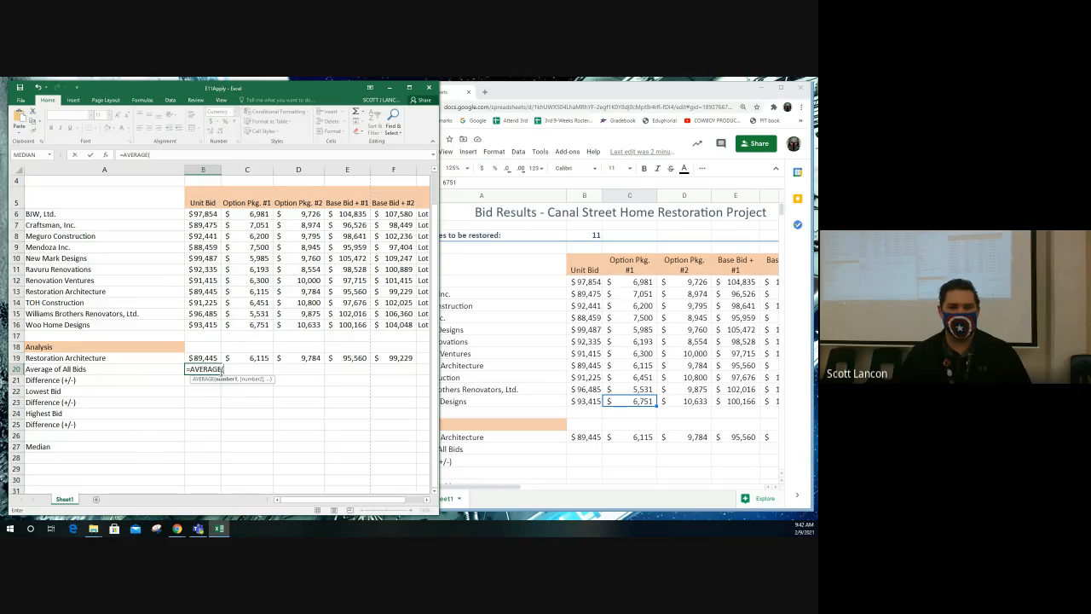
drag(202, 214, 205, 324)
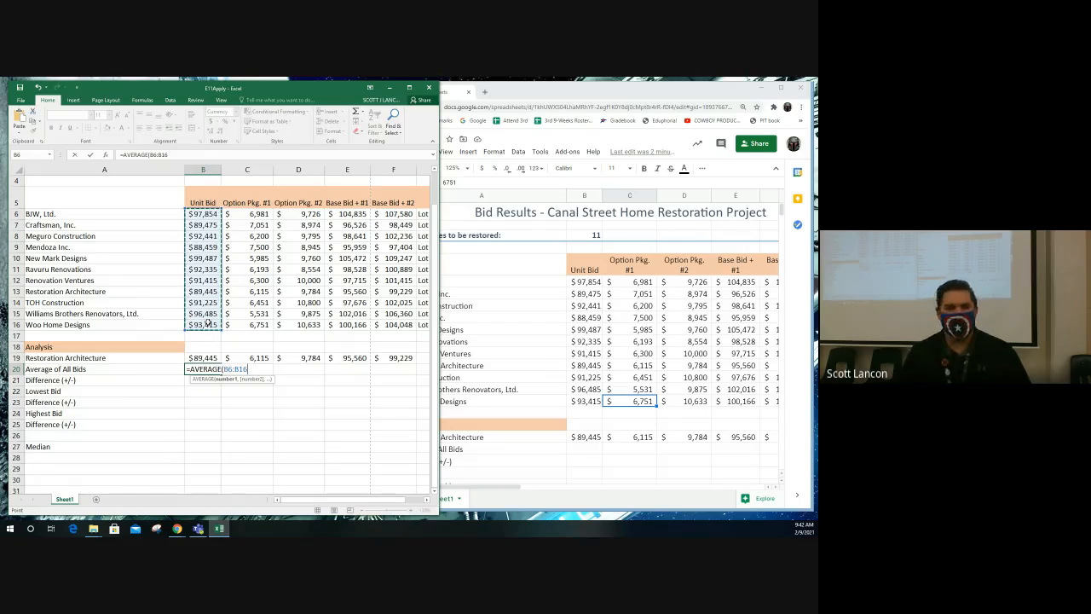
key(Return)
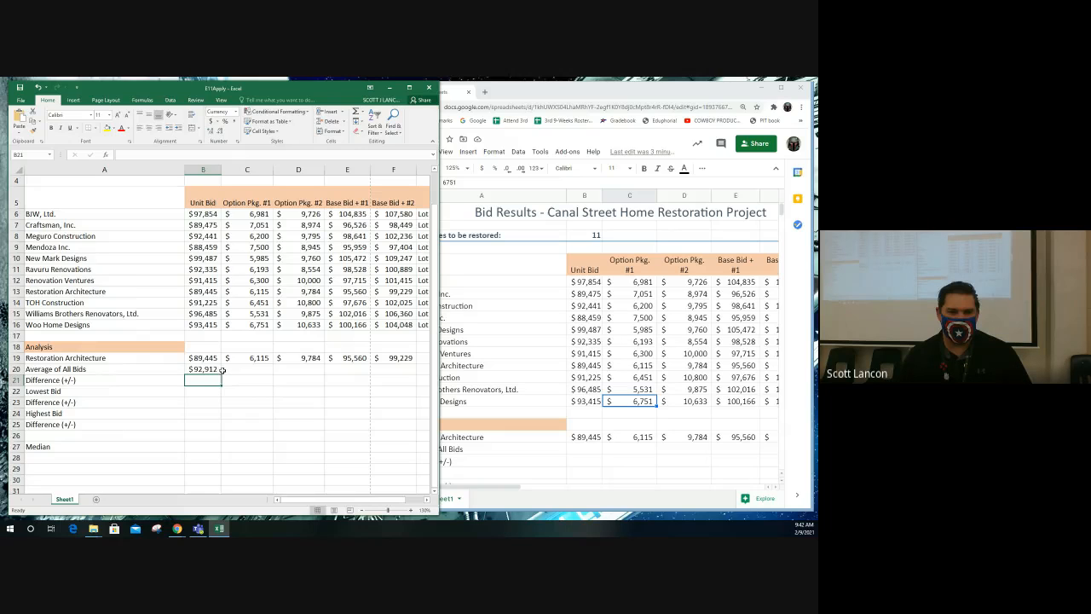
- Fill the Average of All Bids formula from B20 across to F20 for the option package and base bid columns
click(206, 359)
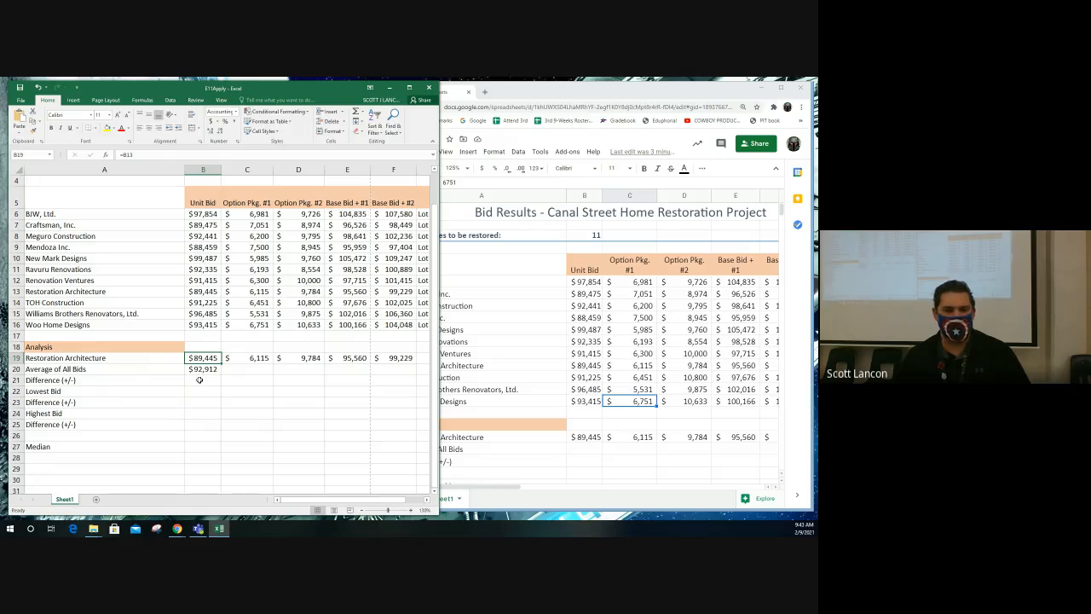
click(200, 380)
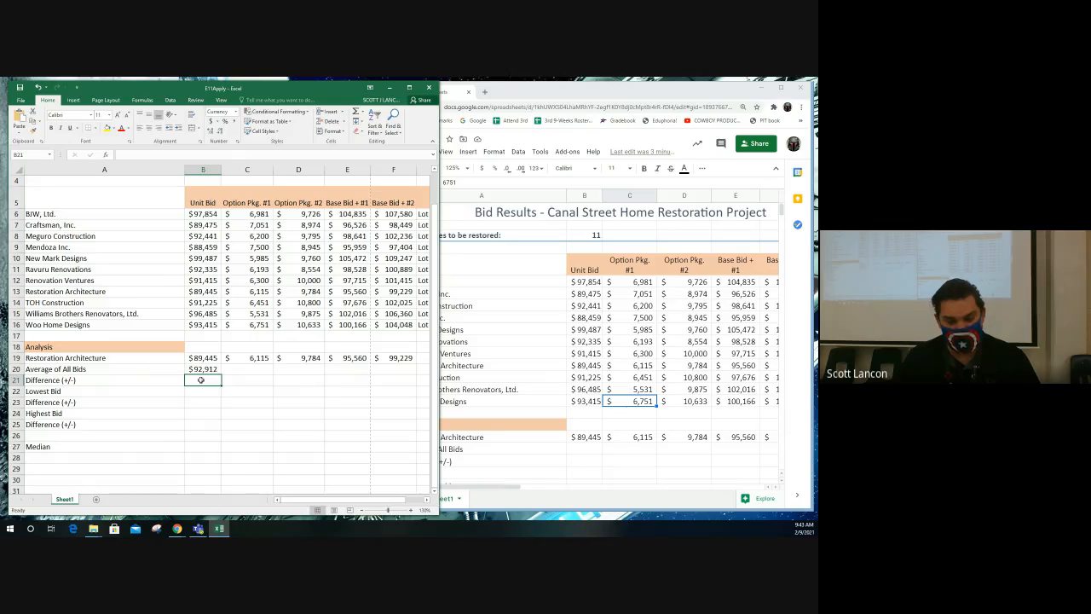
click(211, 369)
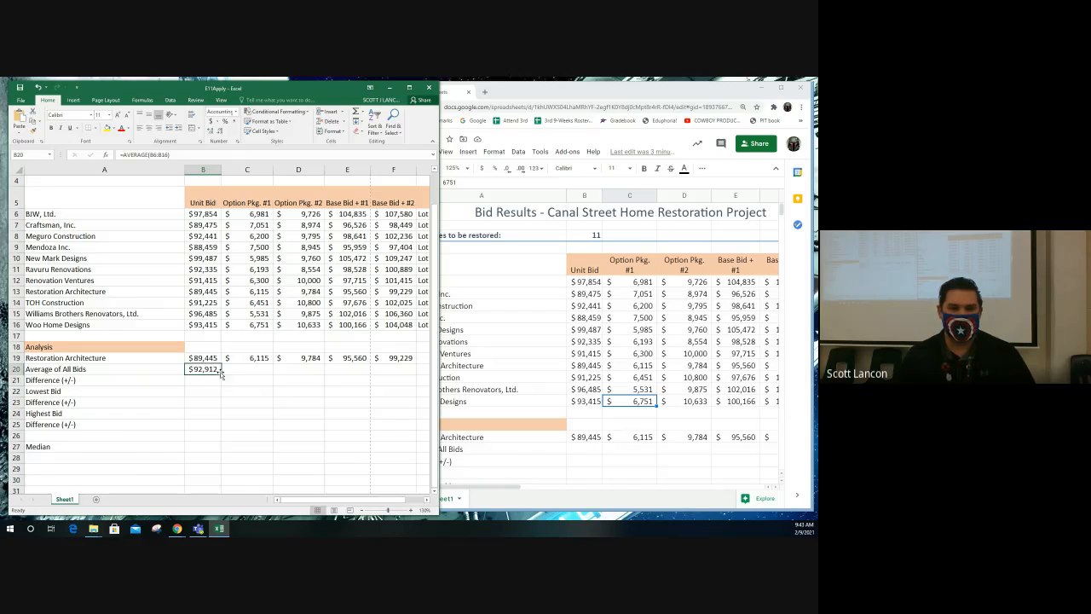
drag(221, 373, 245, 373)
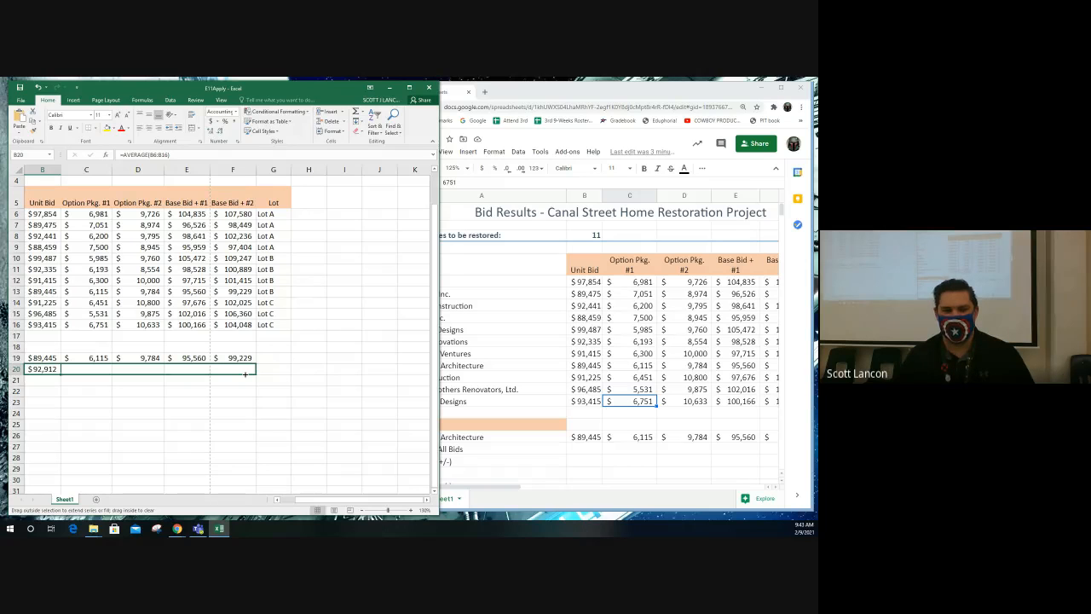
drag(245, 373, 245, 374)
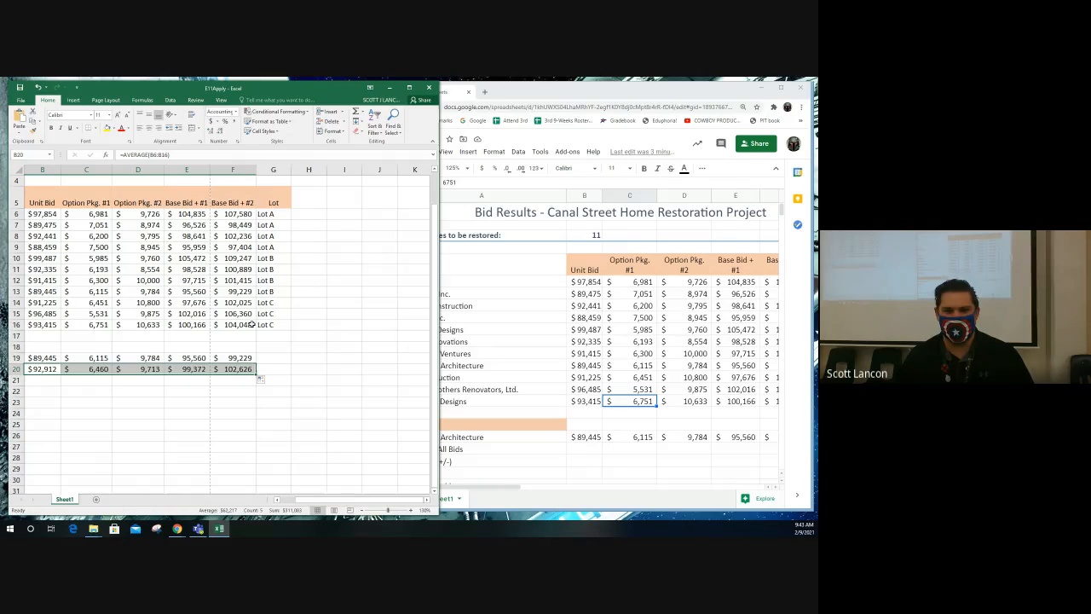
drag(312, 499, 289, 498)
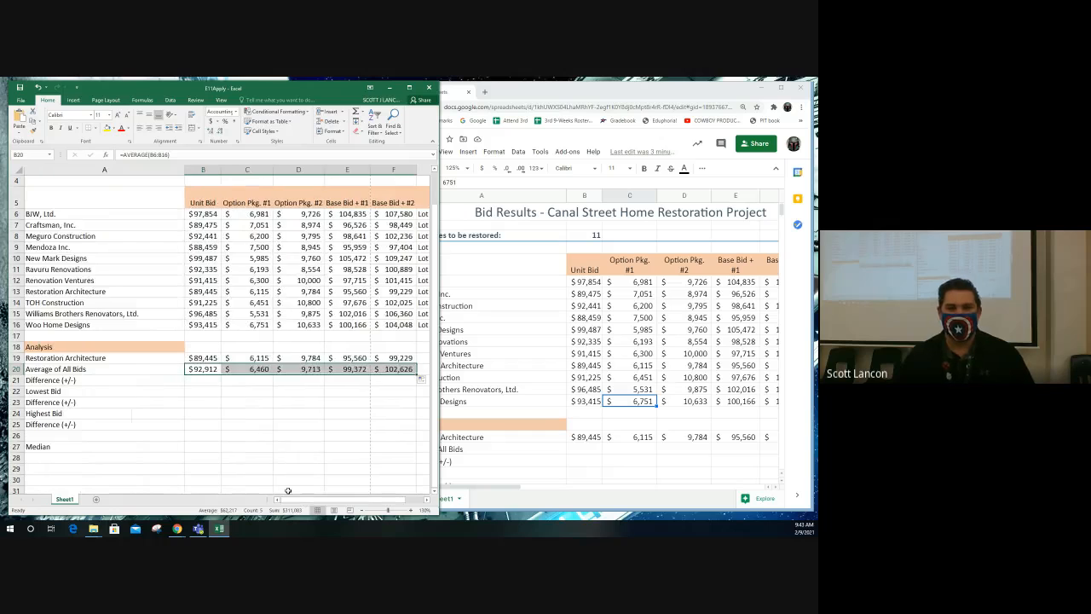
- Calculate the Unit Bid difference in B21 by subtracting the average of all bids from Restoration Architecture's bid with =B19-B20
click(191, 380)
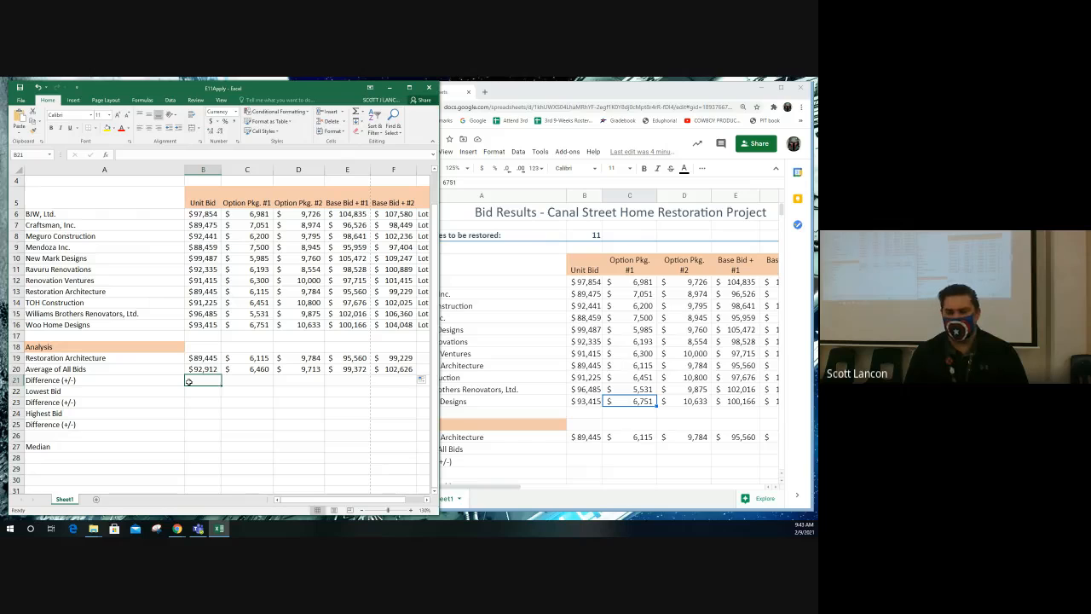
text(=)
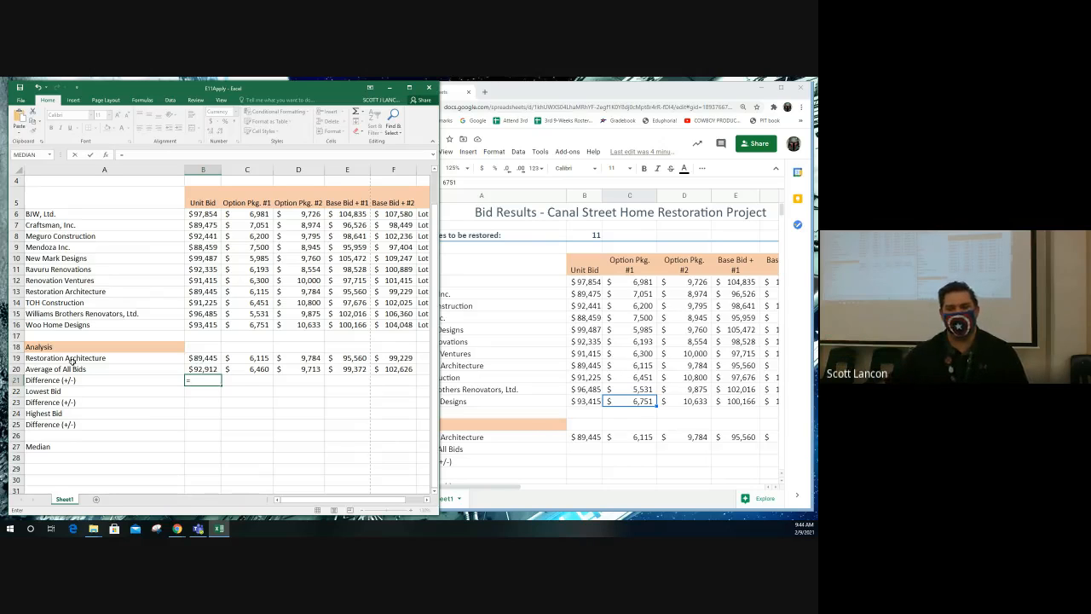
click(207, 369)
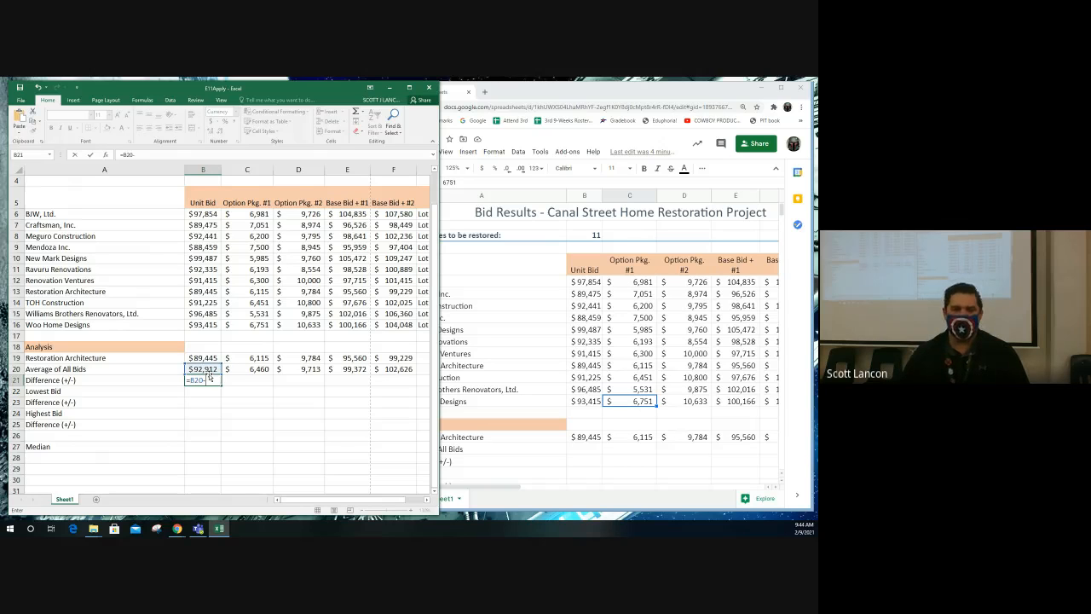
text(-)
click(207, 357)
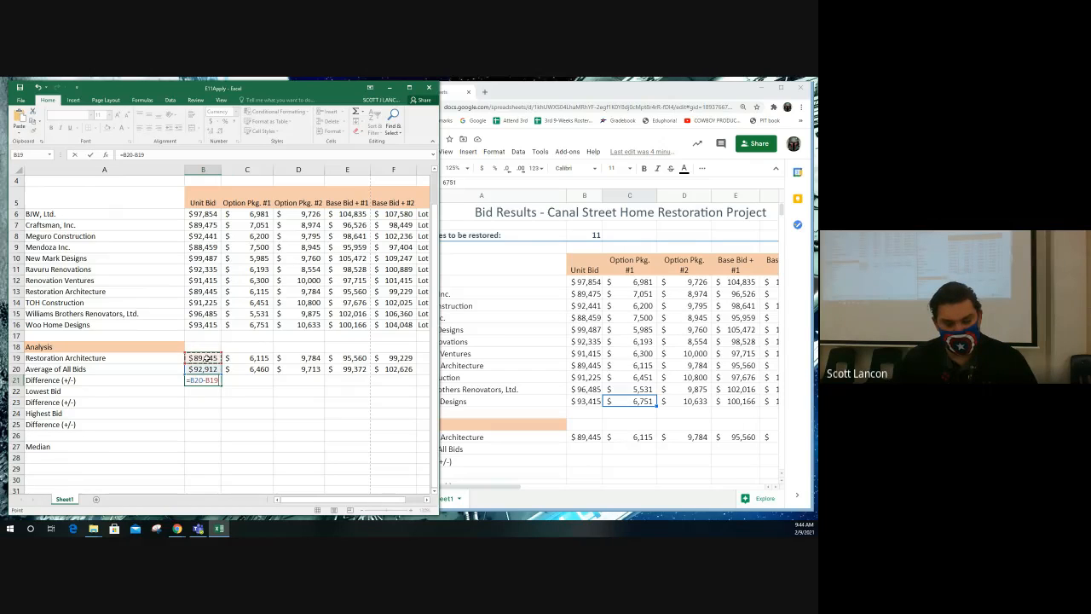
key(BackSpace)
key(BackSpace)
key(BackSpace)
key(BackSpace)
key(BackSpace)
key(BackSpace)
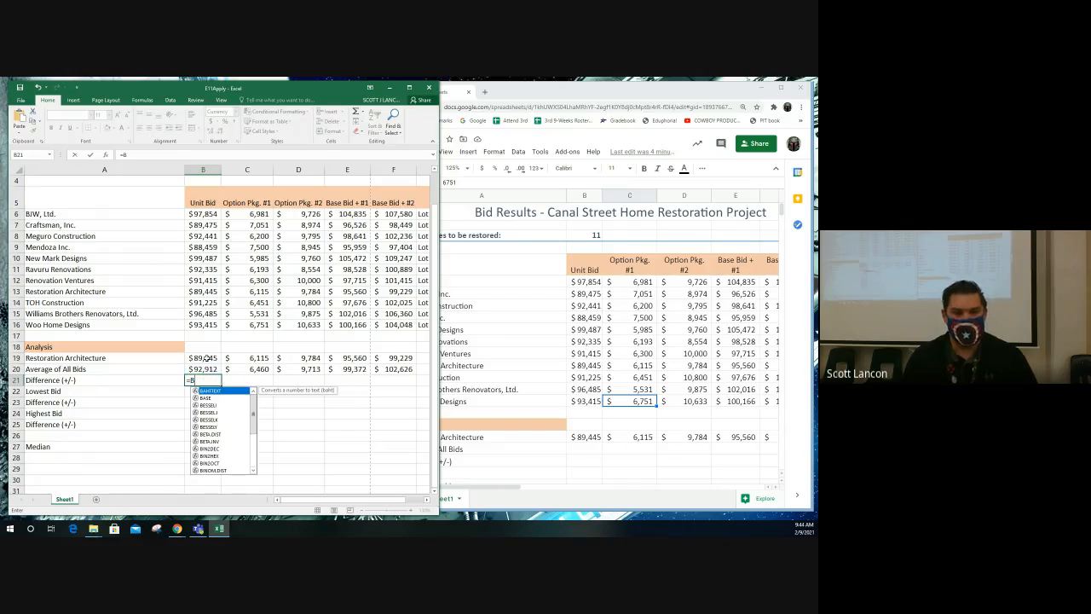
text(19-)
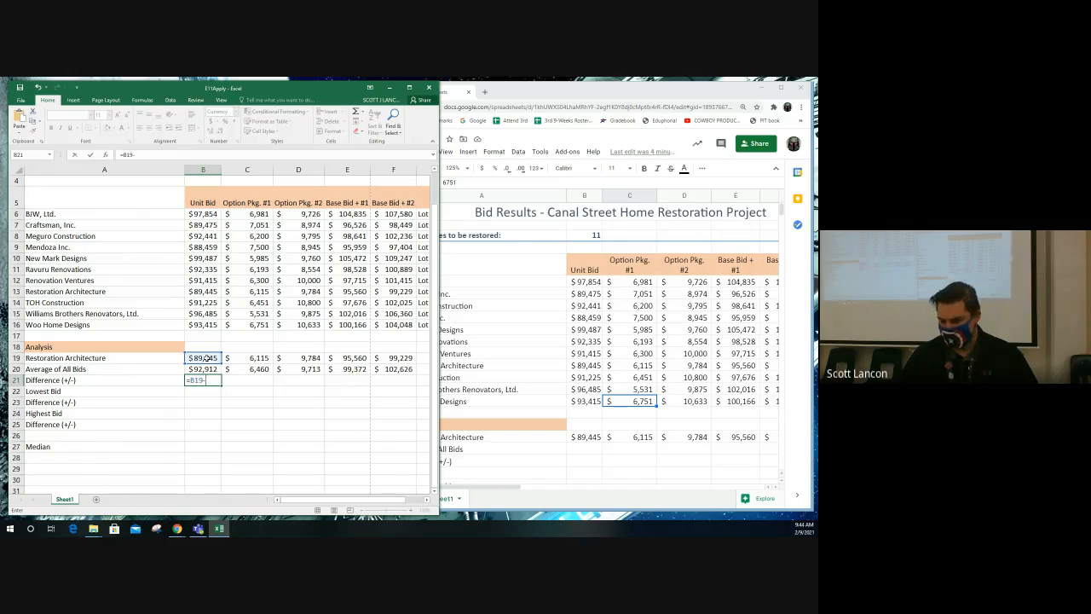
text(B20)
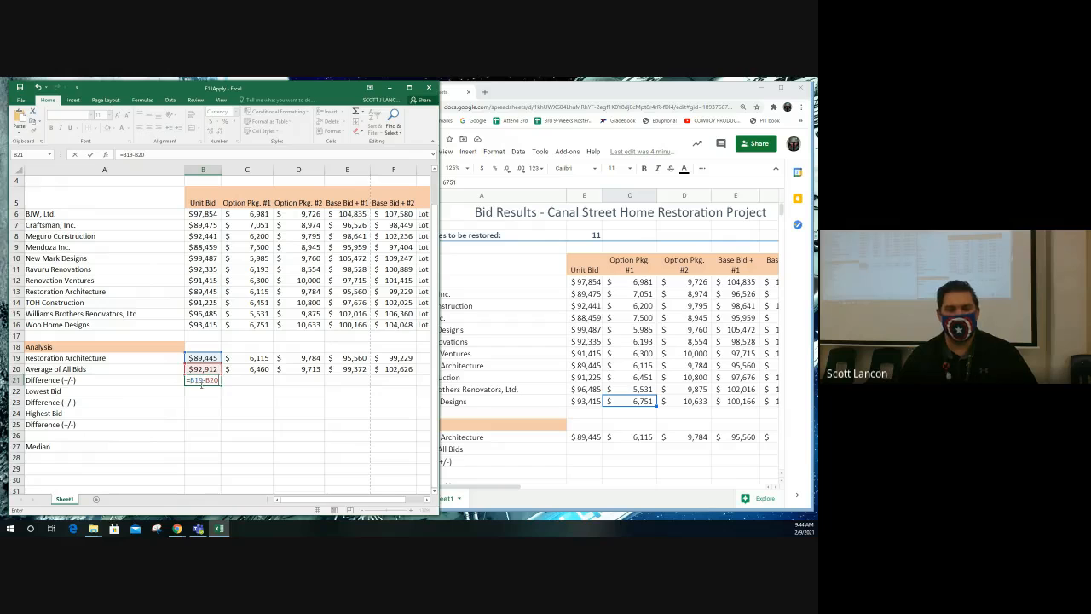
key(Return)
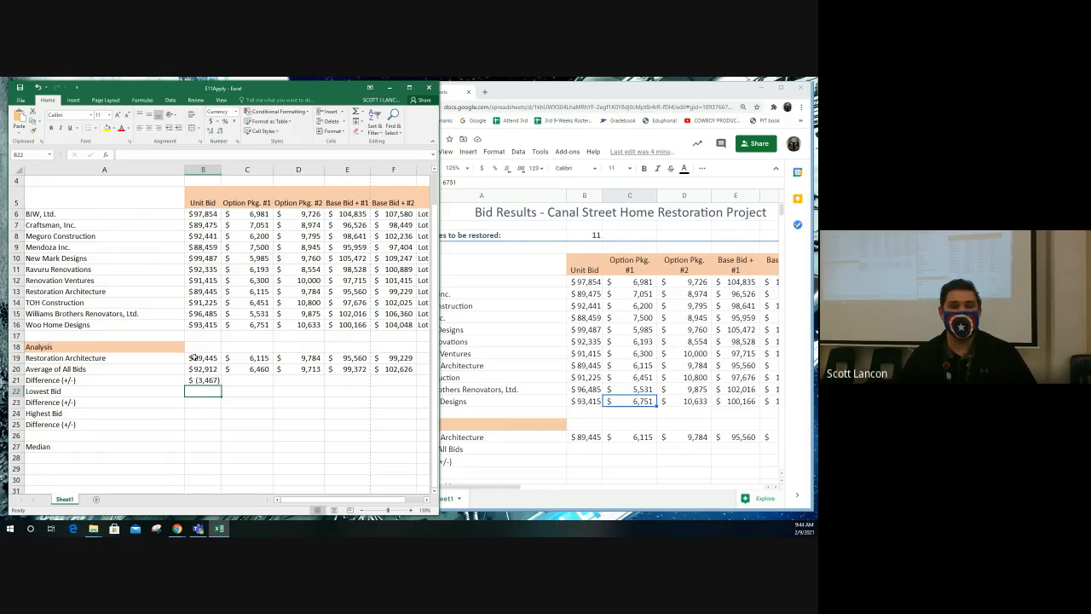
- Check the Difference formula in B21 against the Restoration Architecture and Average of All Bids cells it refers to
click(198, 359)
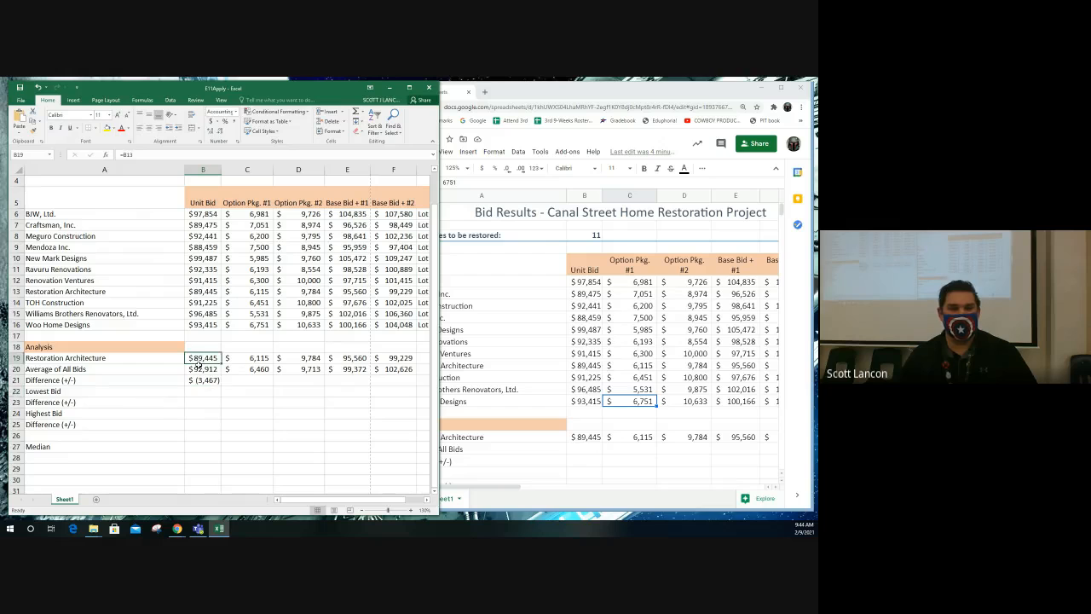
click(198, 369)
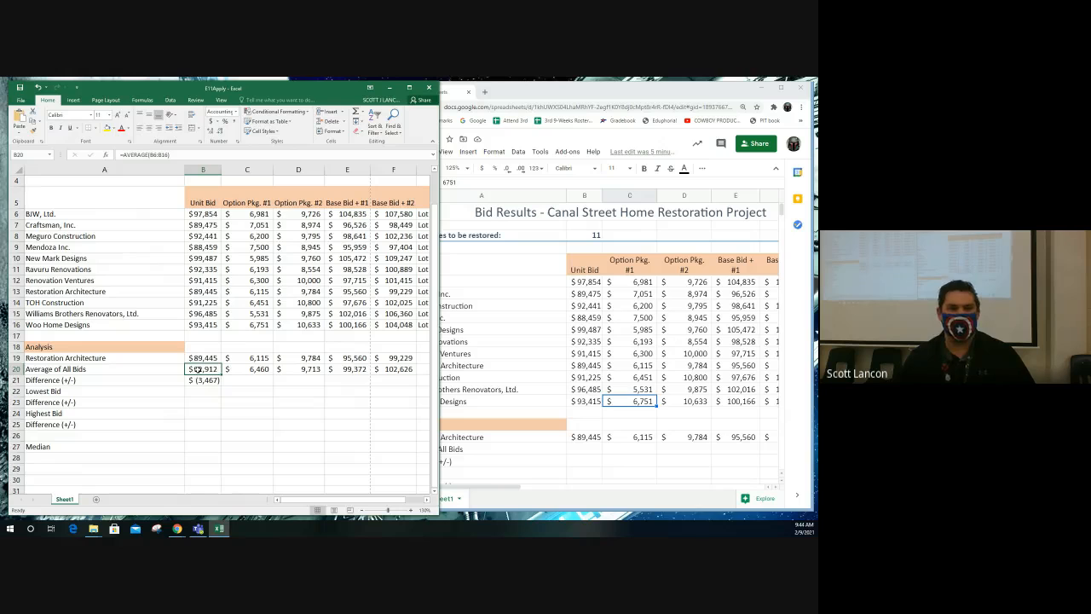
double_click(203, 381)
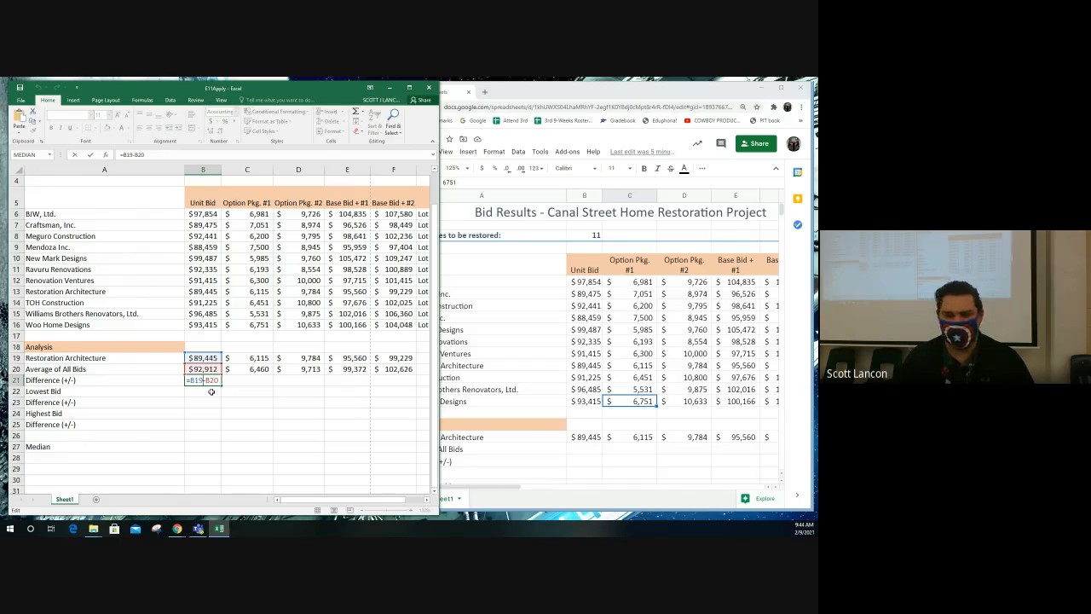
key(Return)
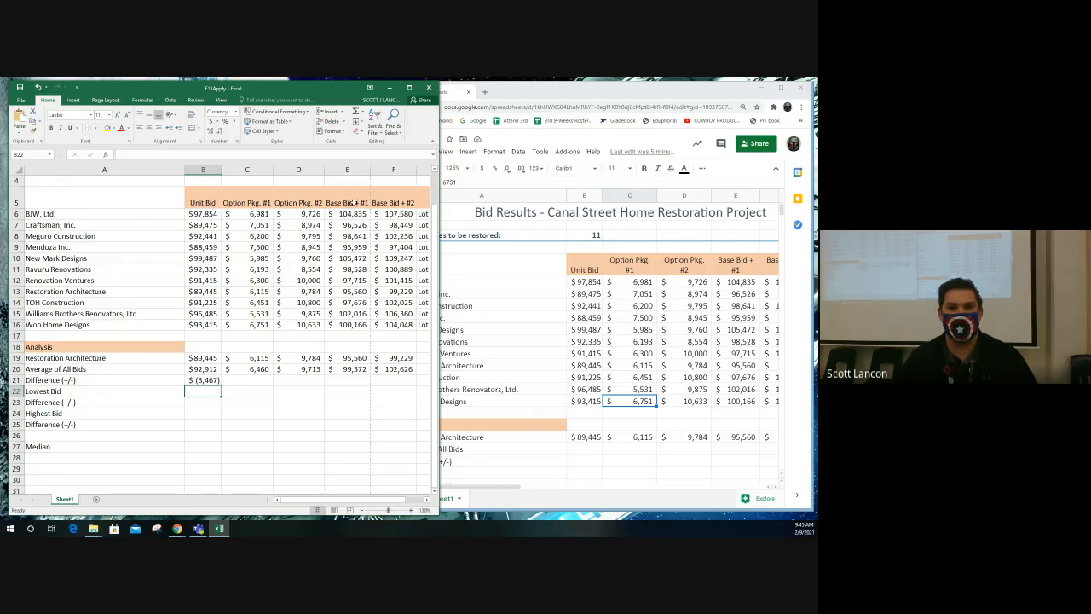
- Switch to Google Sheets and calculate the Unit Bid average in B20 with AVERAGE over B6:B16, declining the suggested autofill
drag(437, 128, 445, 126)
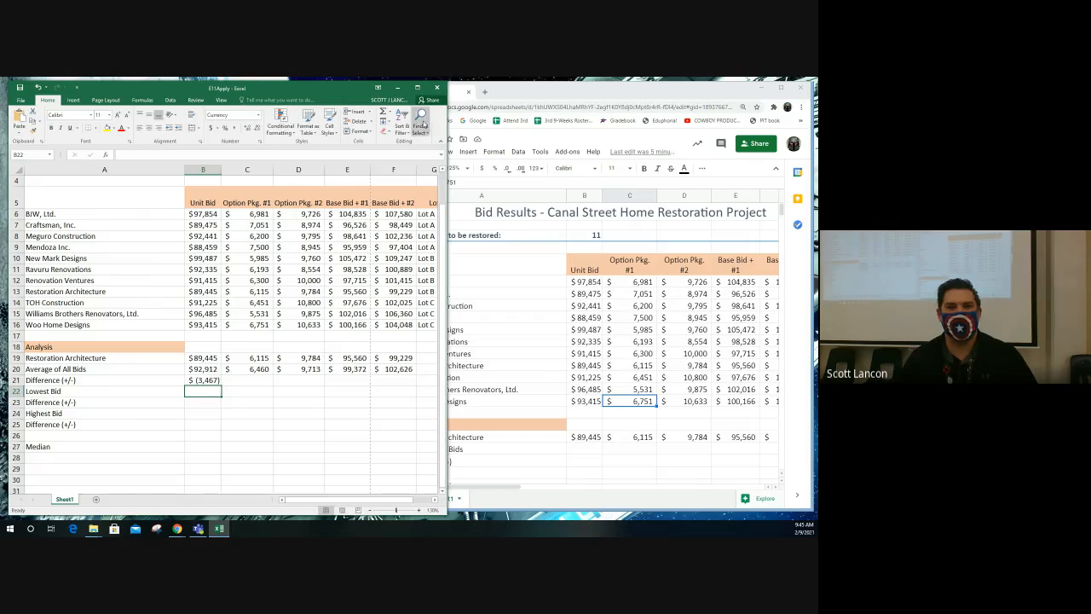
click(548, 268)
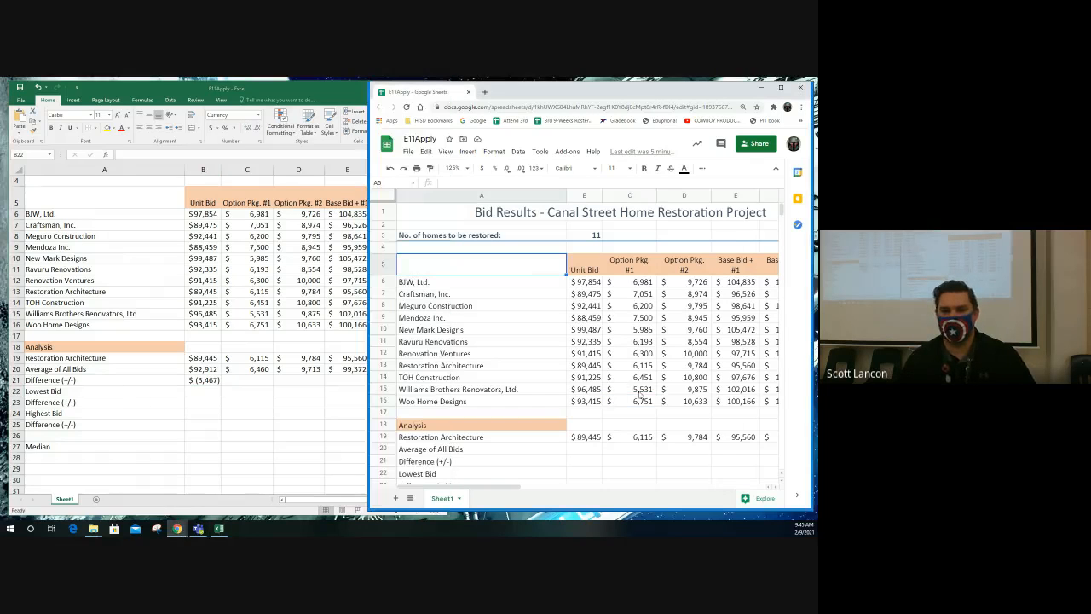
click(594, 450)
text(=a)
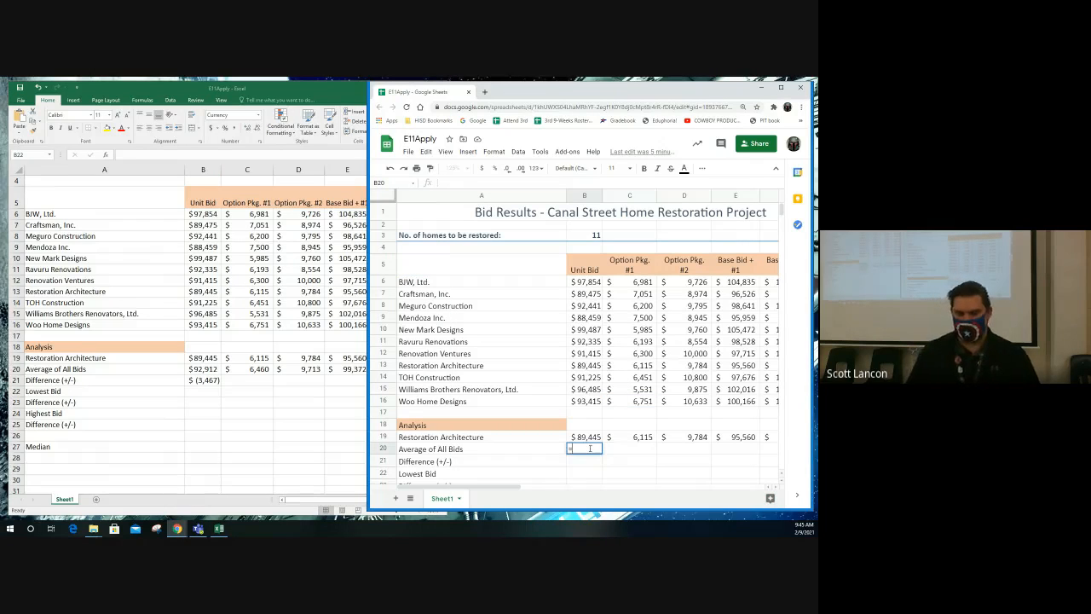
text(v)
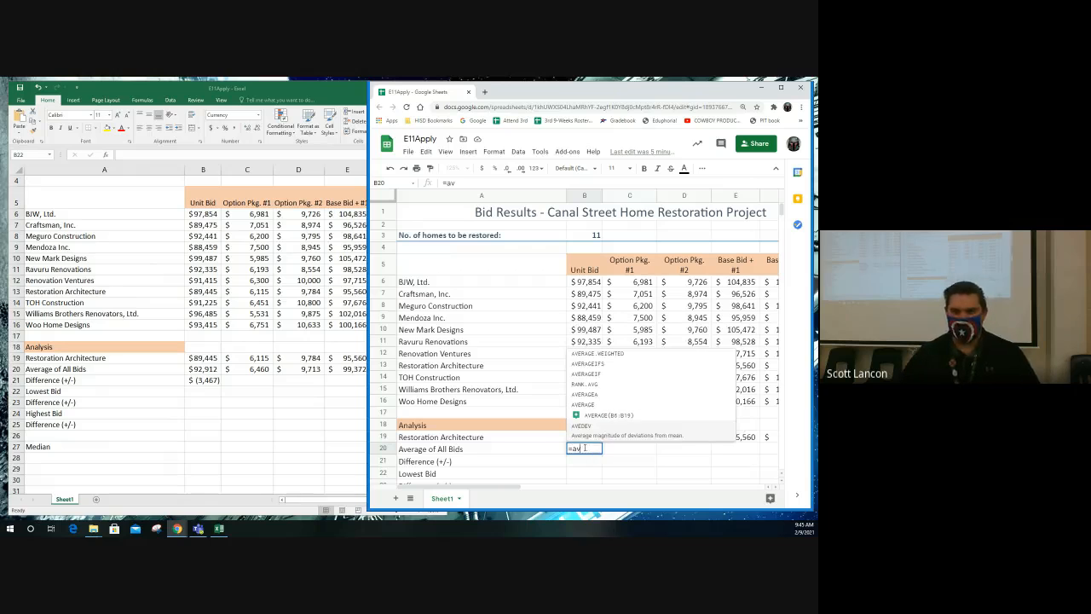
click(596, 405)
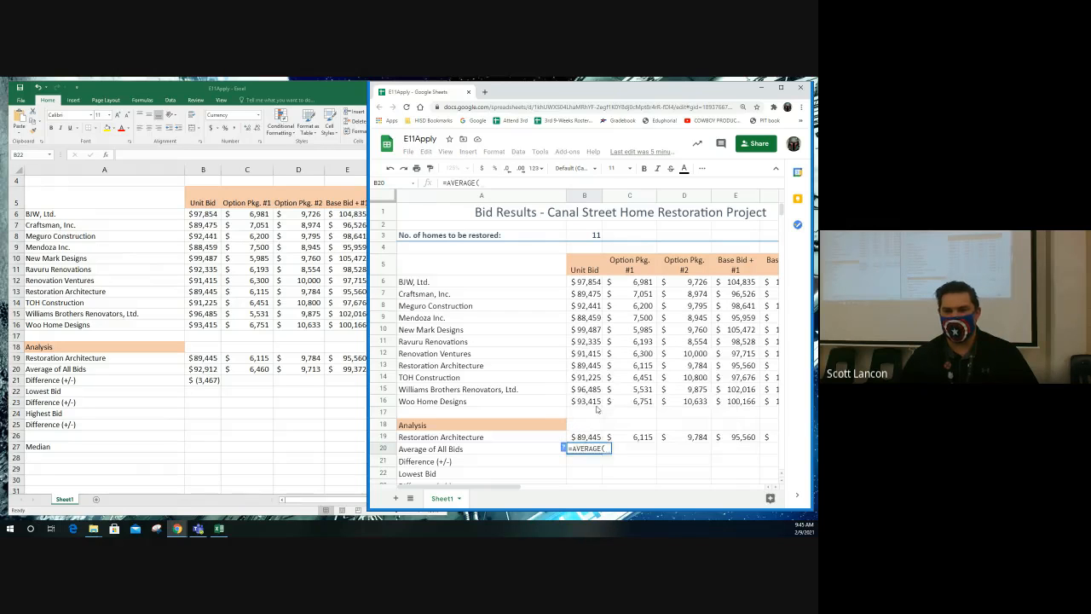
drag(586, 287, 592, 405)
key(Return)
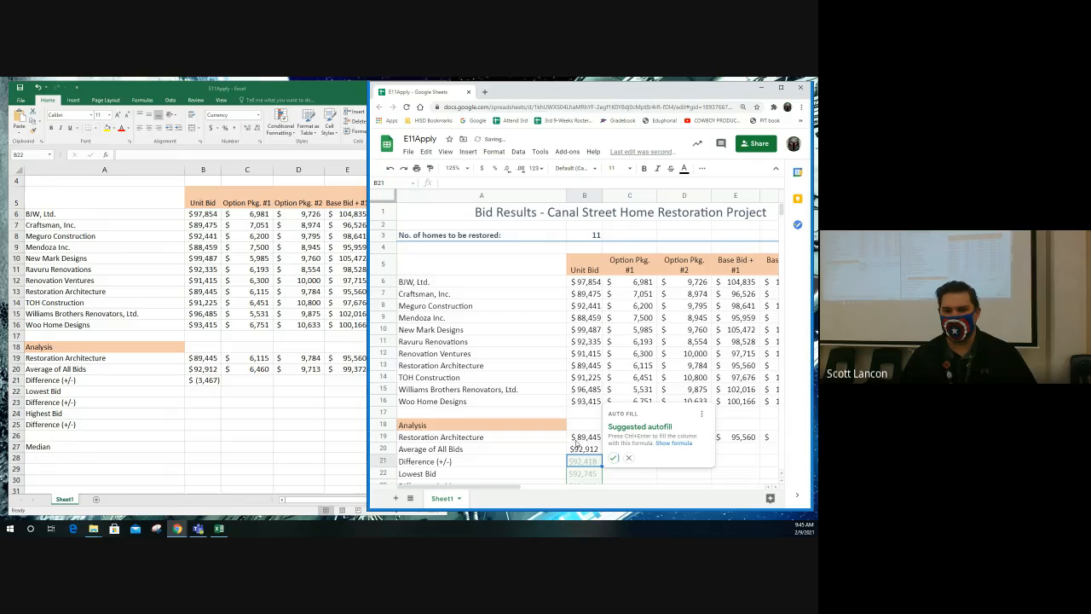
click(628, 459)
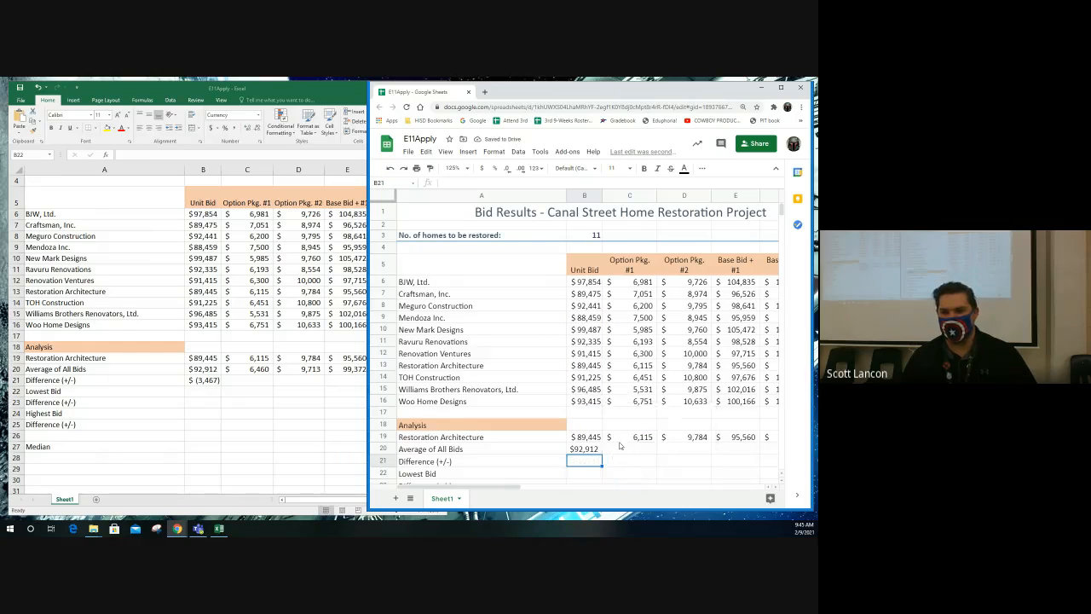
- Enter =B19-B20 in B21 for the Unit Bid difference from the average of all bids
scroll(620, 443, down, 1)
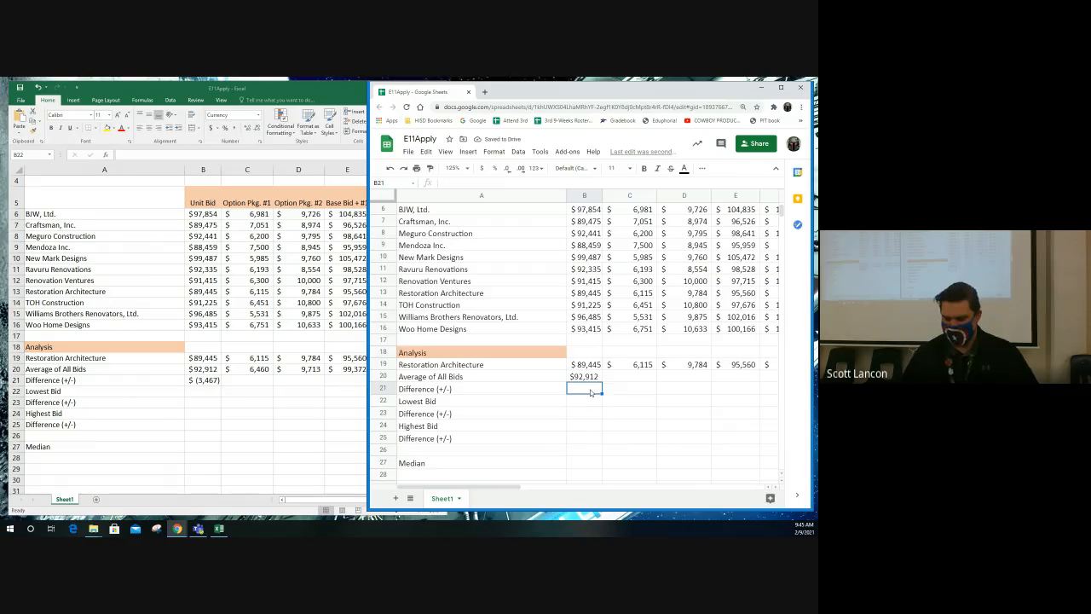
text(=)
click(586, 365)
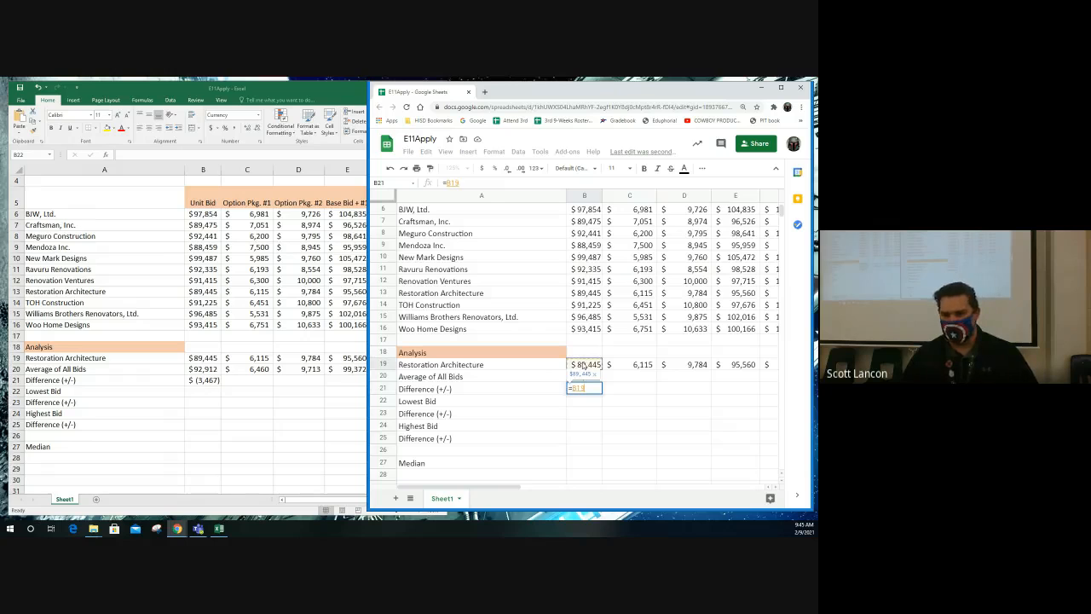
text(-)
click(590, 375)
key(Return)
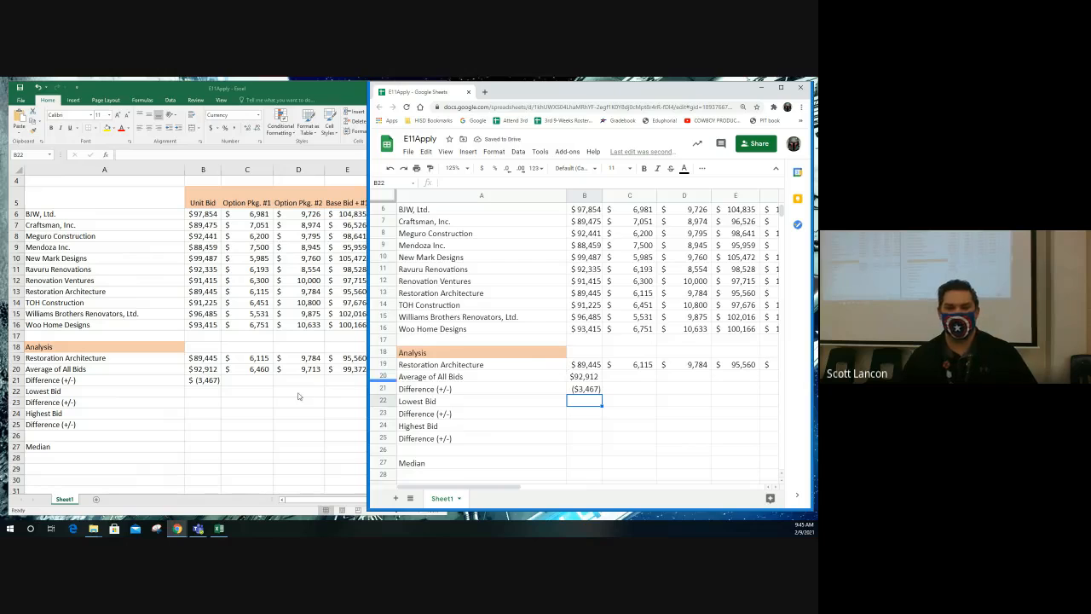
- Switch to Excel and calculate the Lowest Bid for Unit Bid in B22 with MIN over B6:B16
click(206, 392)
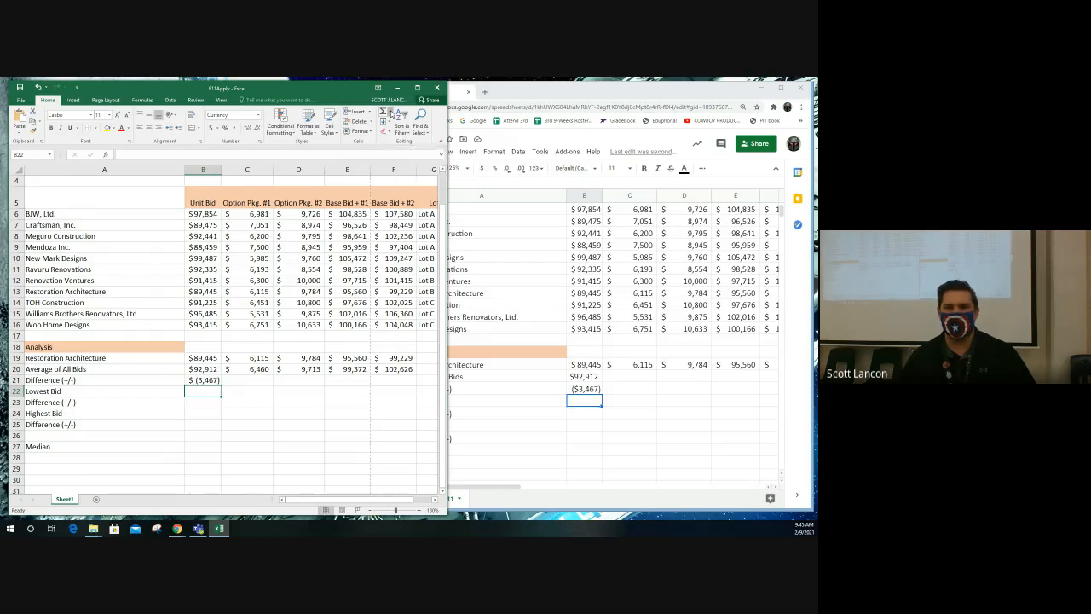
click(390, 114)
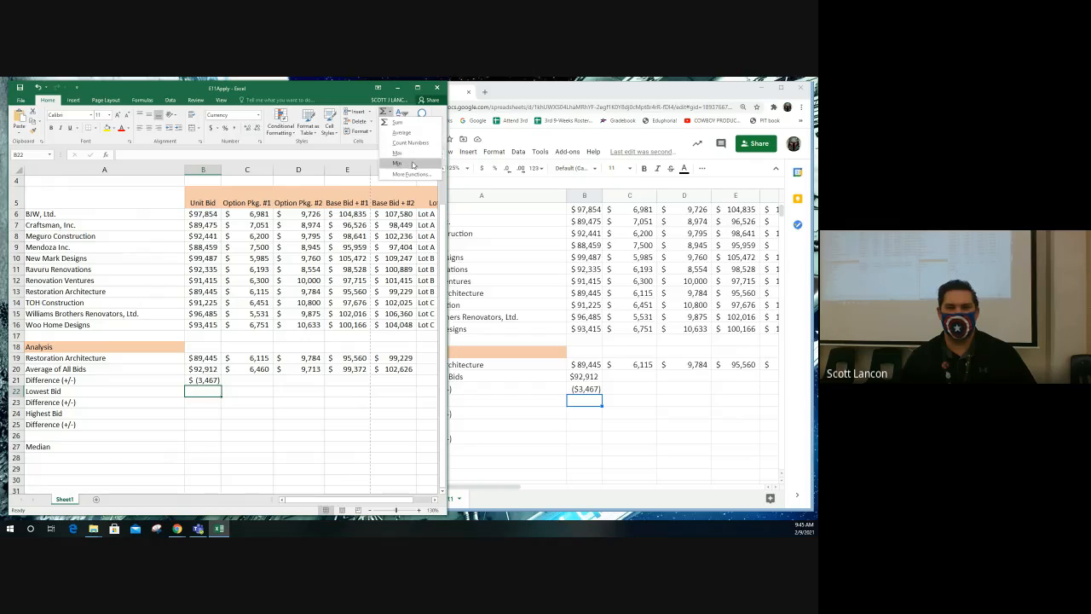
click(387, 162)
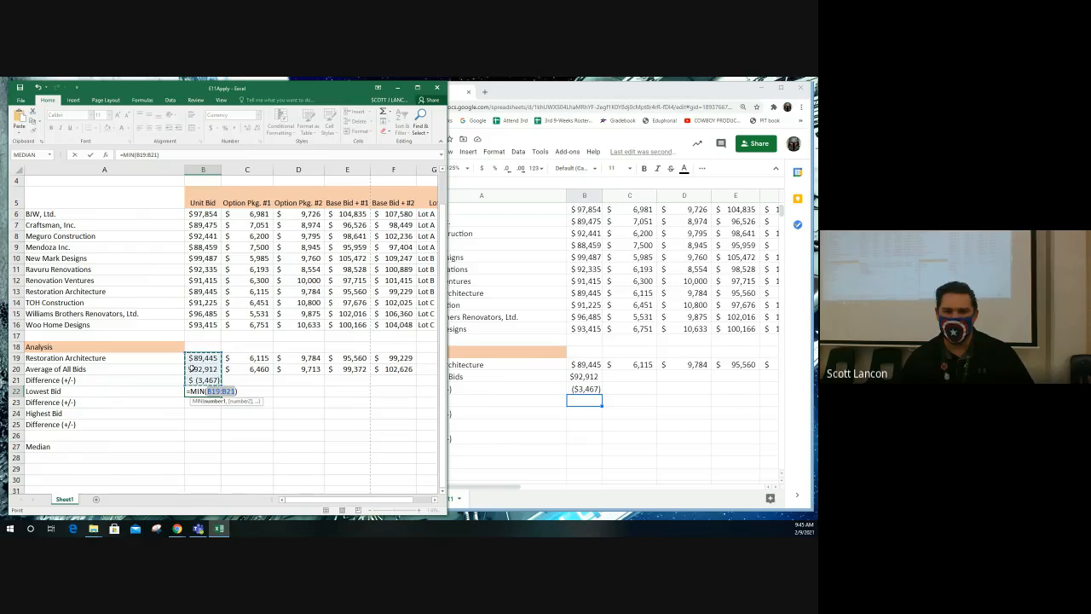
drag(203, 214, 209, 328)
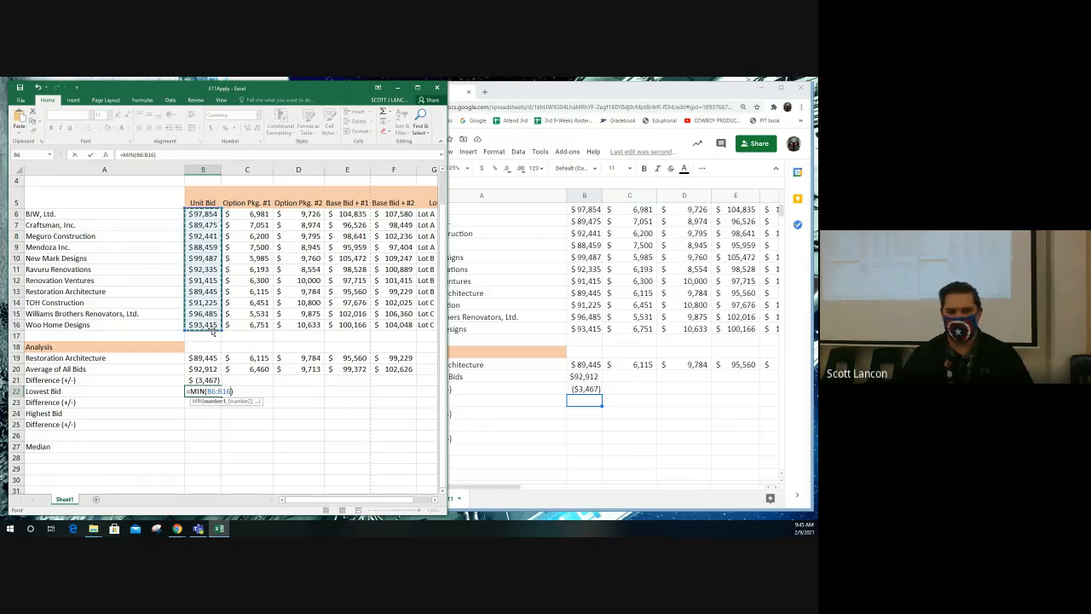
key(Return)
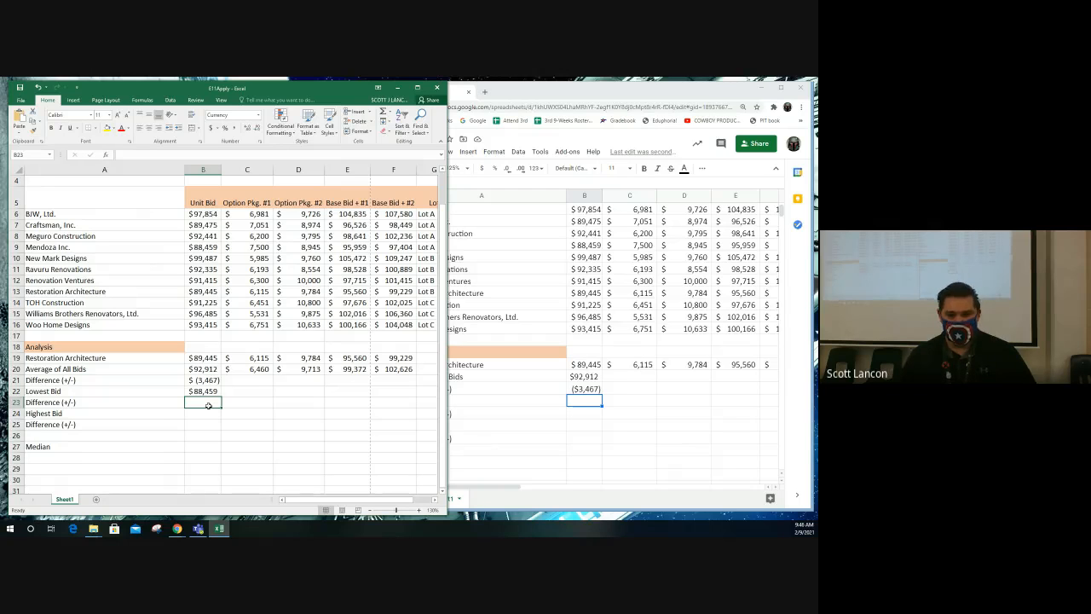
- Calculate the difference between Restoration Architecture's unit bid and the lowest bid in B23 with =B19-B22
text(=)
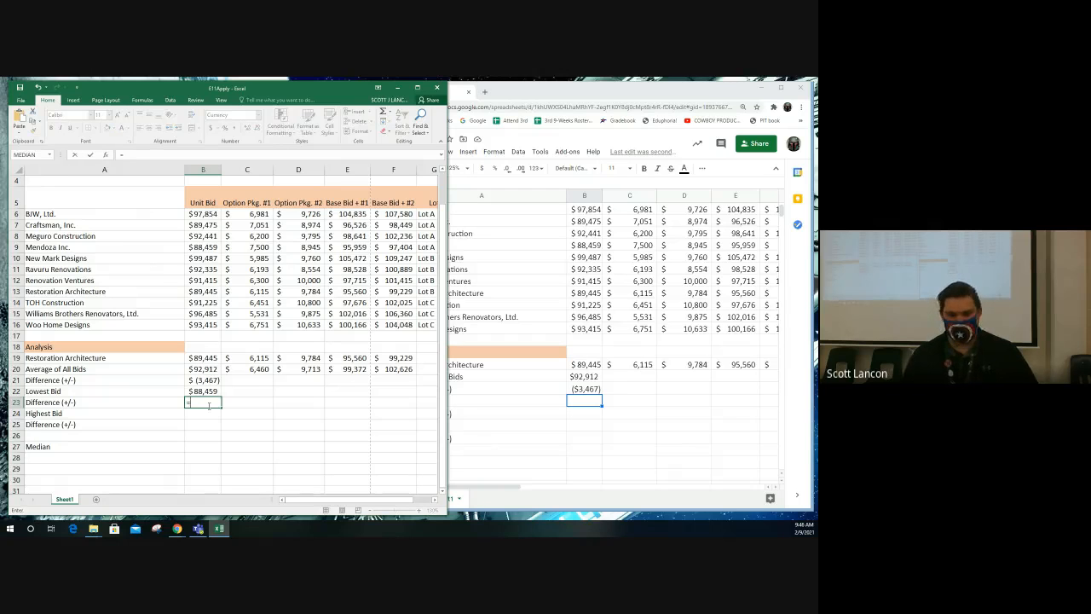
click(210, 361)
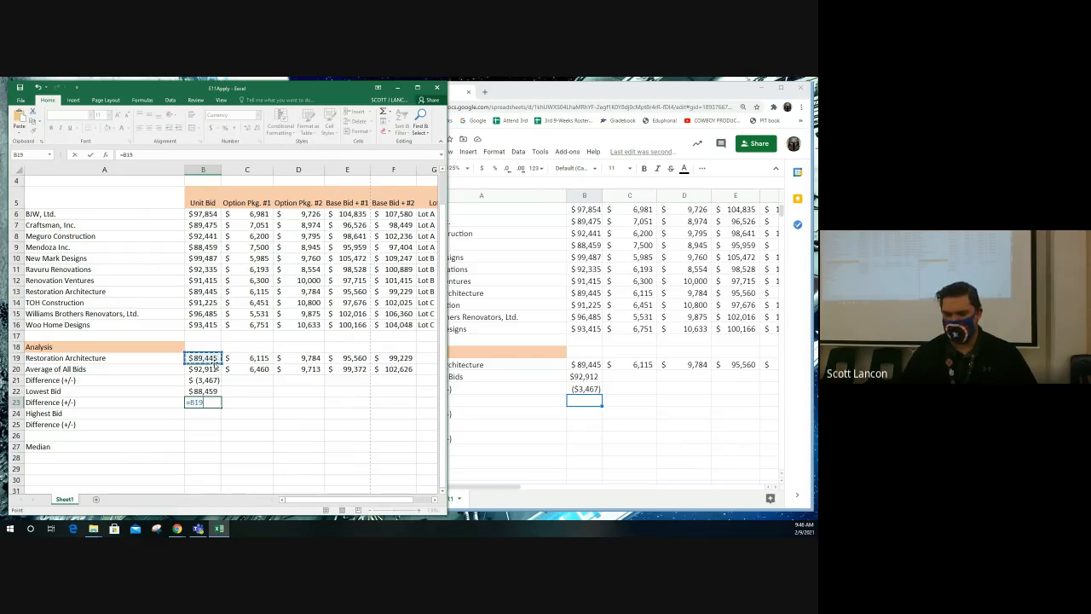
text(-)
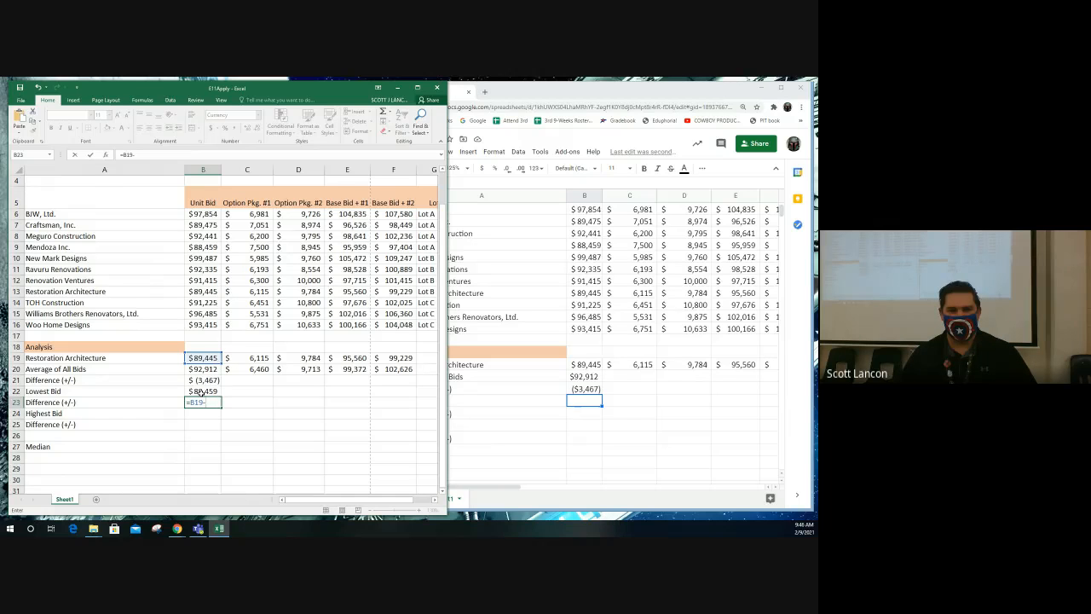
click(202, 392)
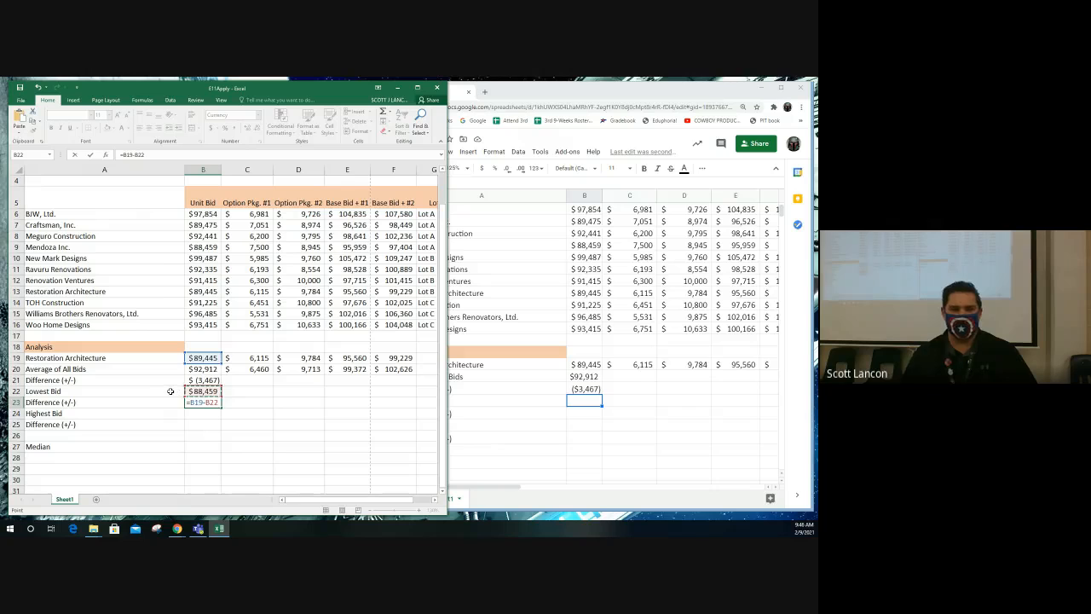
key(Return)
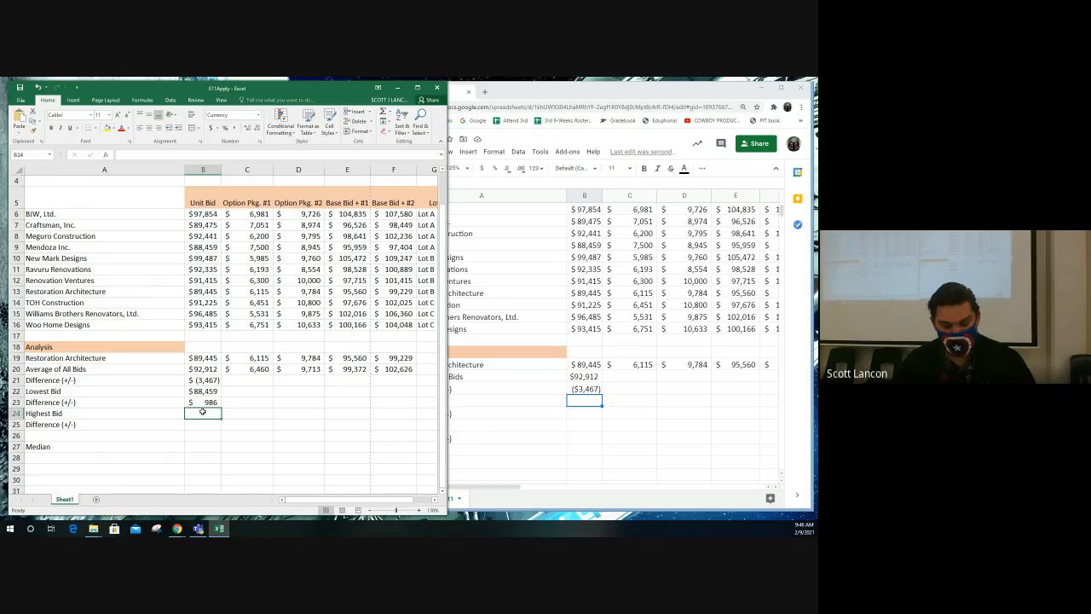
- Switch to Google Sheets and calculate the Lowest Bid for Unit Bid in B22 with MIN over B6:B16
click(646, 398)
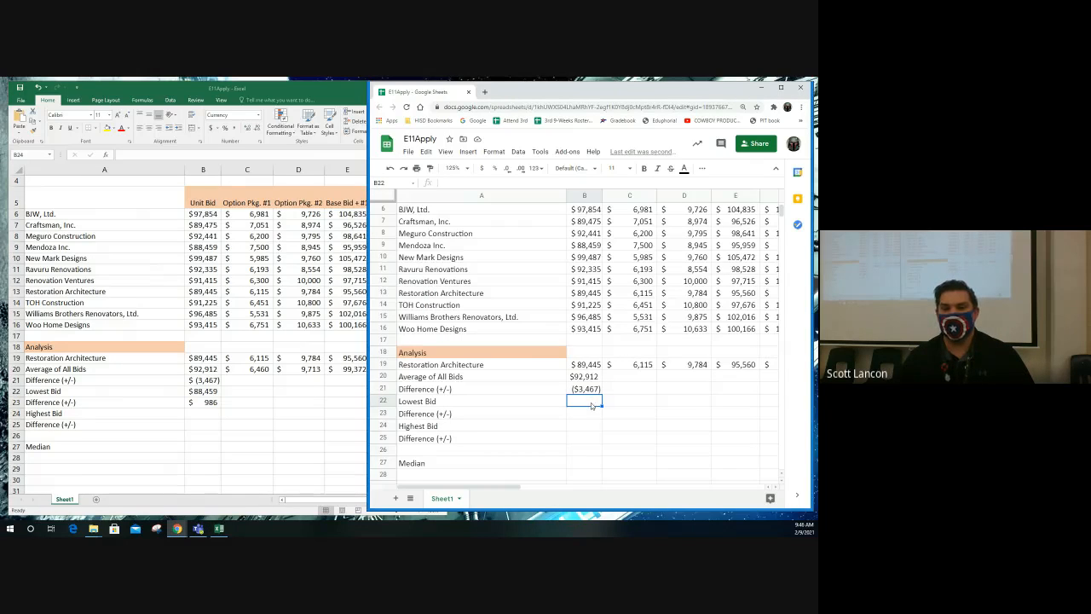
click(702, 169)
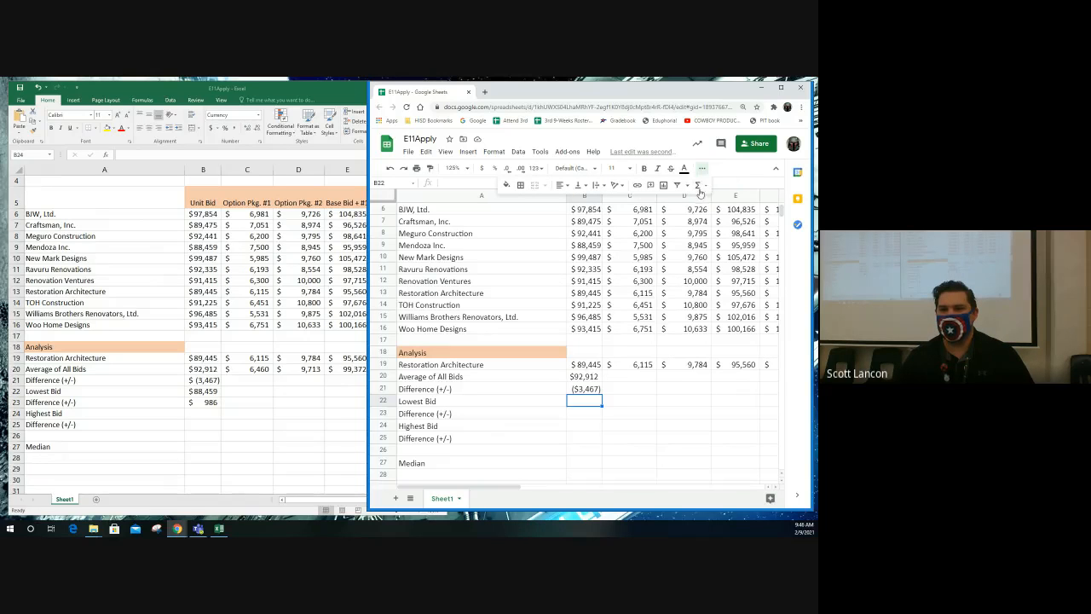
click(706, 188)
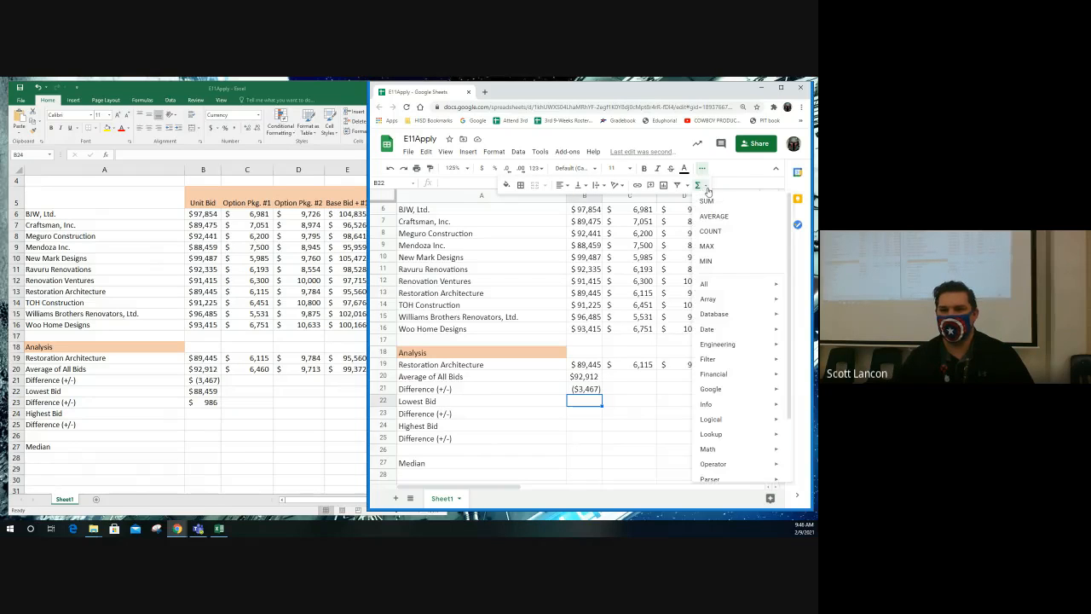
click(707, 261)
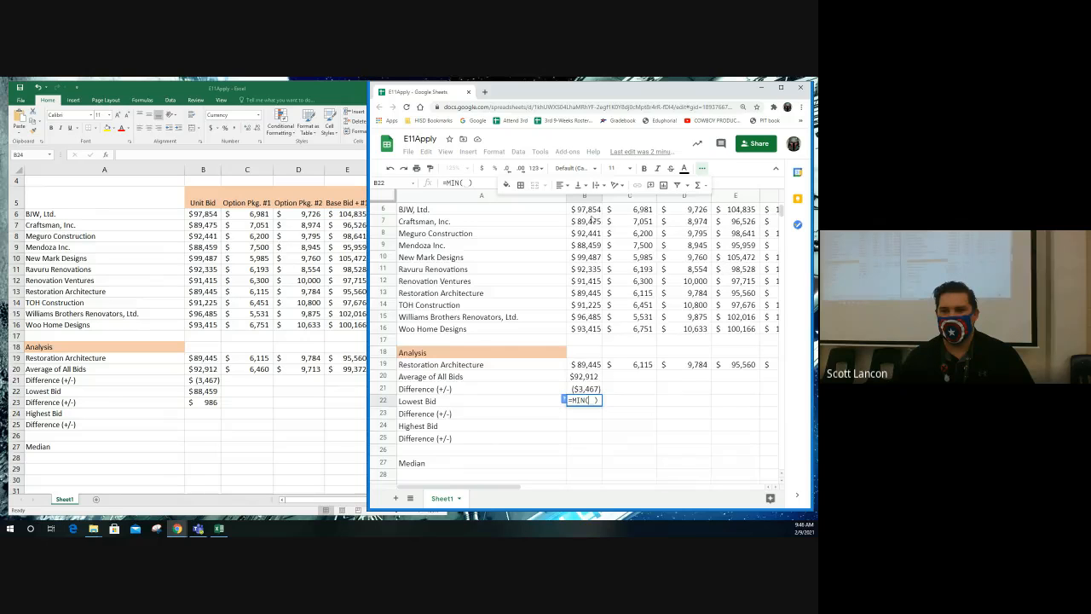
scroll(597, 223, up, 1)
drag(584, 232, 599, 355)
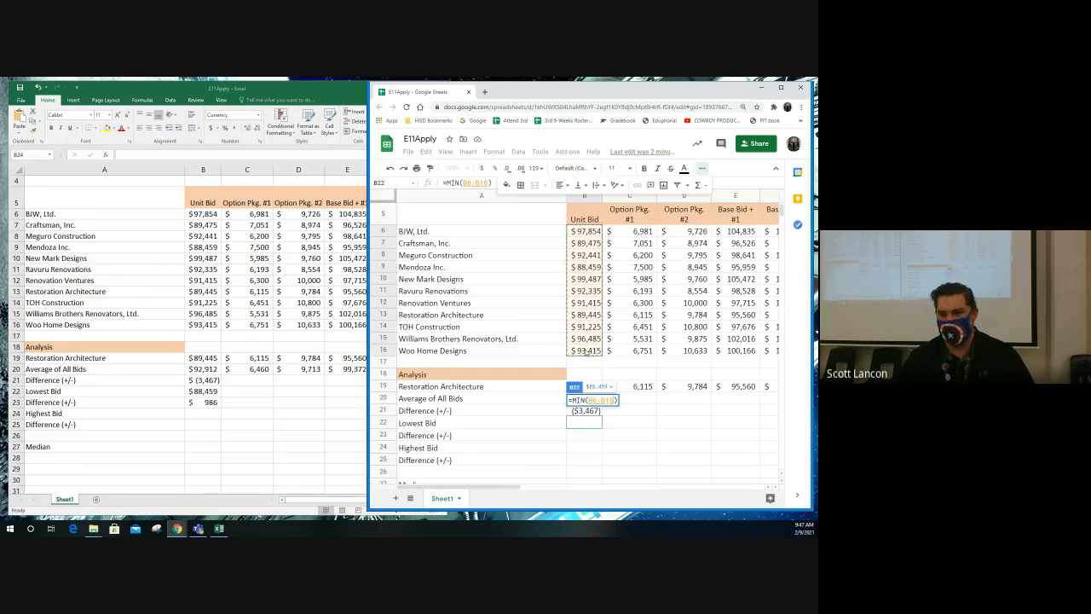
key(Return)
- Enter =B19-B22 in B23 for the Unit Bid difference from the lowest bid
text(=)
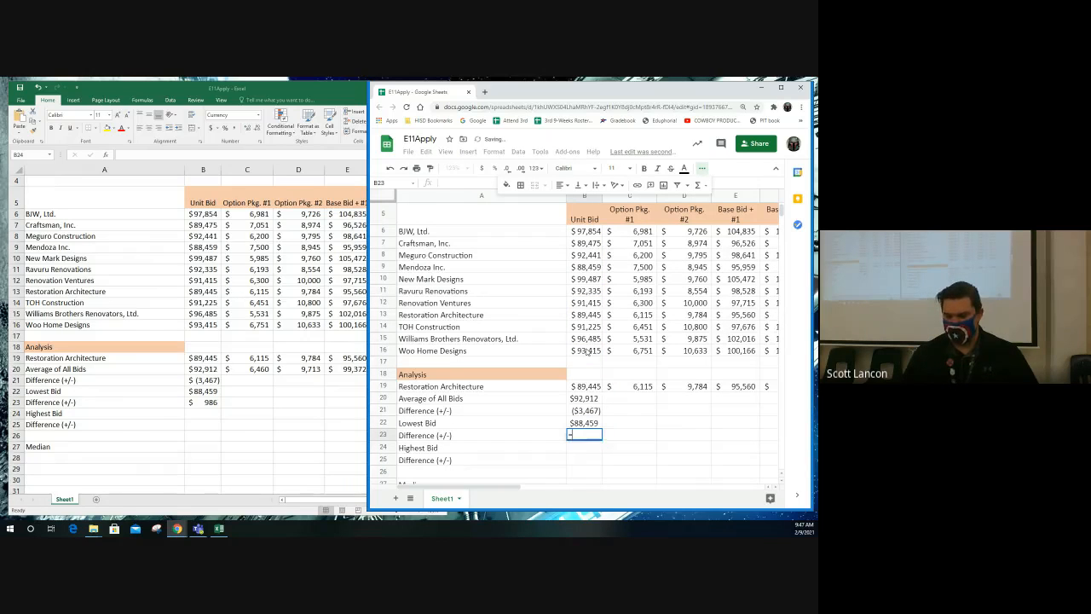
click(592, 386)
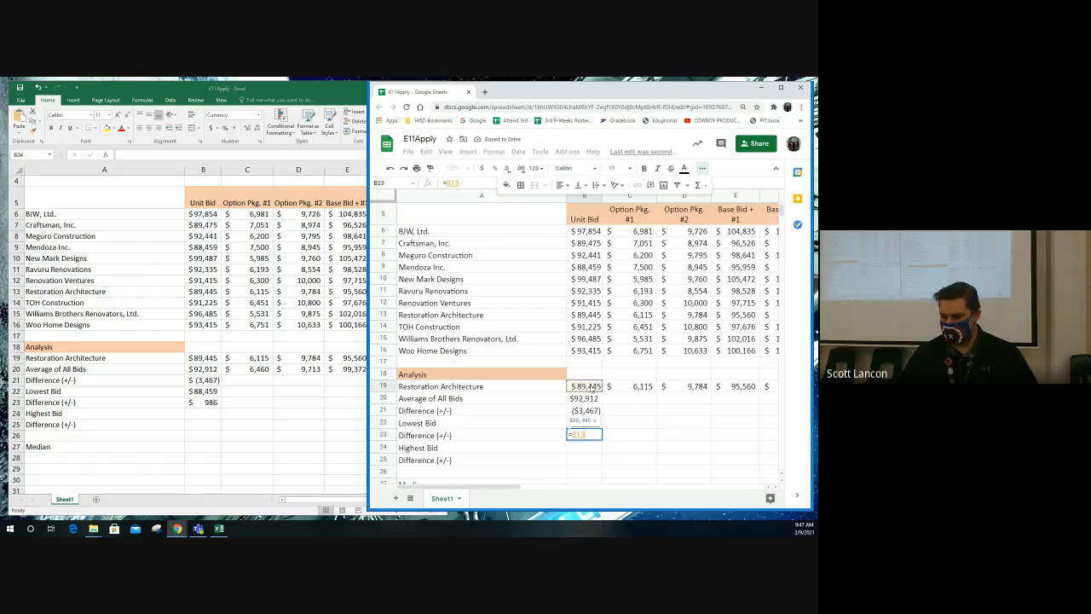
text(-)
click(583, 423)
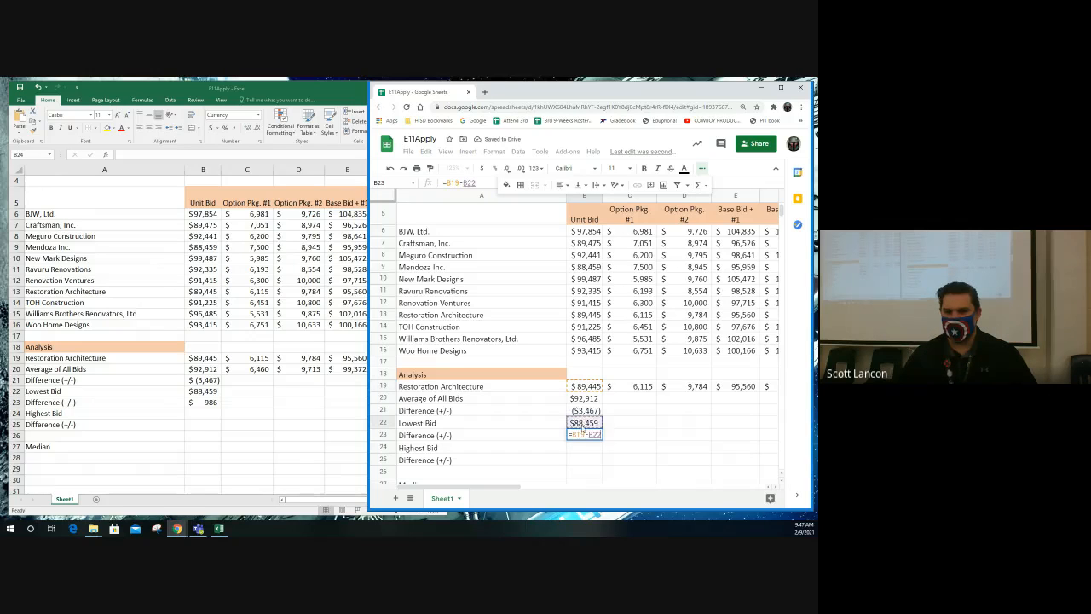
key(Return)
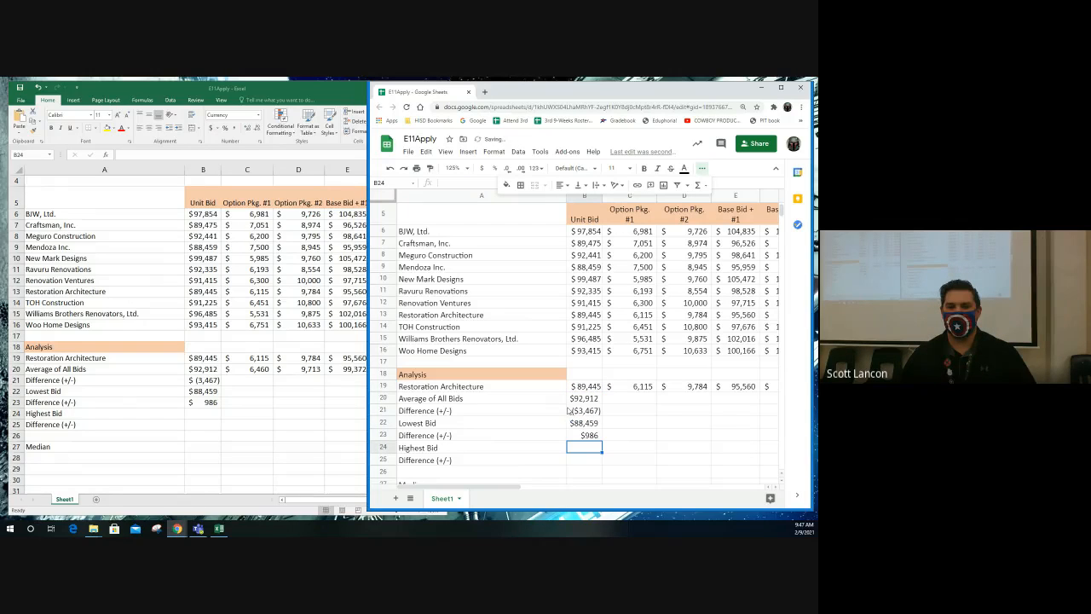
- Switch to Excel and calculate the Highest Bid for Unit Bid in B24 with the statistical function MAX over B6:B16
click(207, 415)
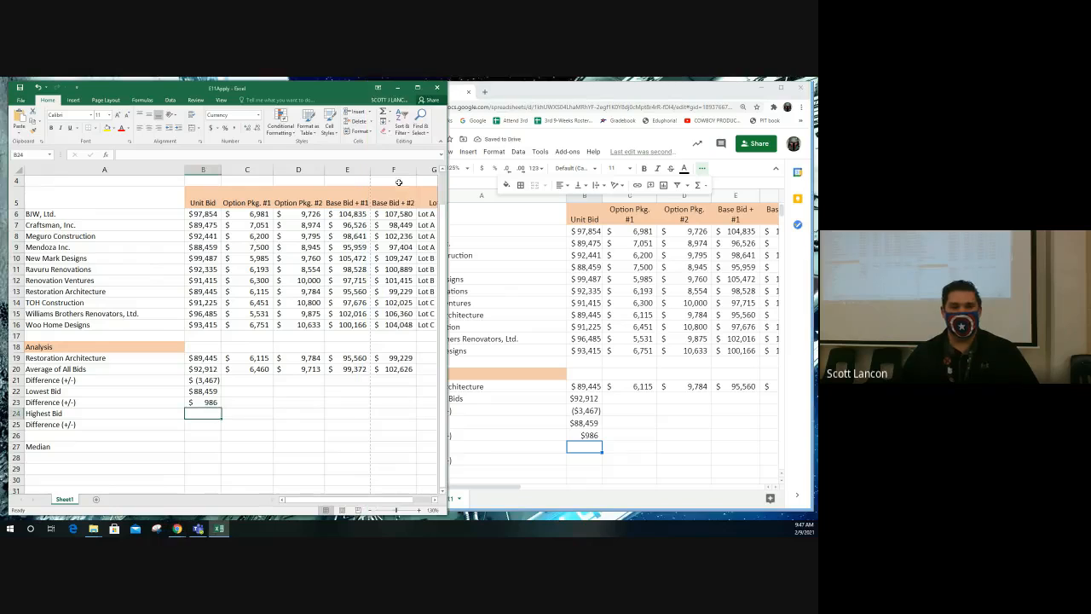
click(142, 100)
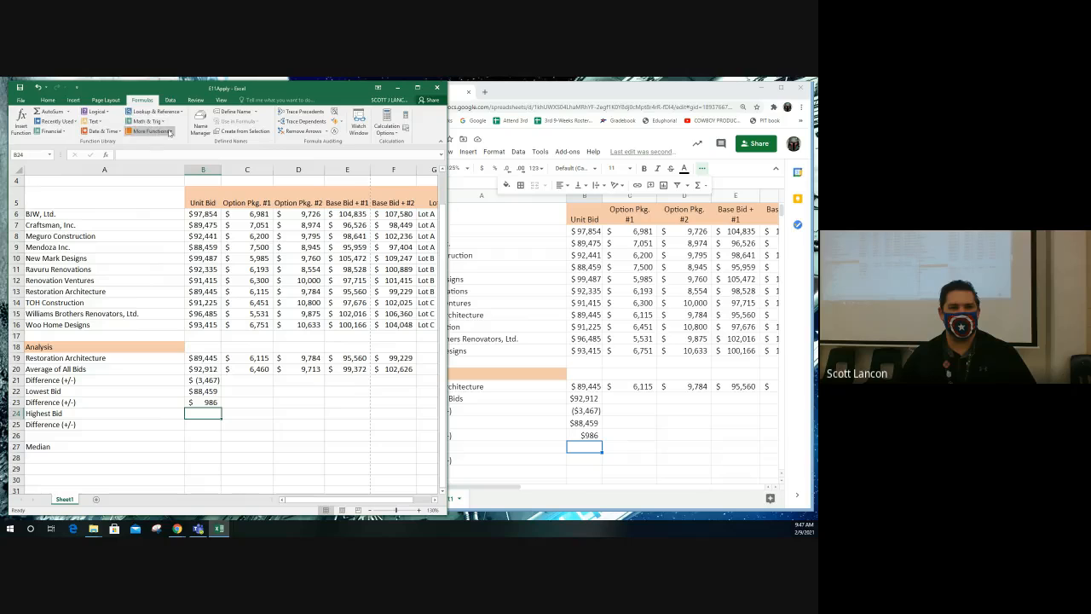
click(170, 132)
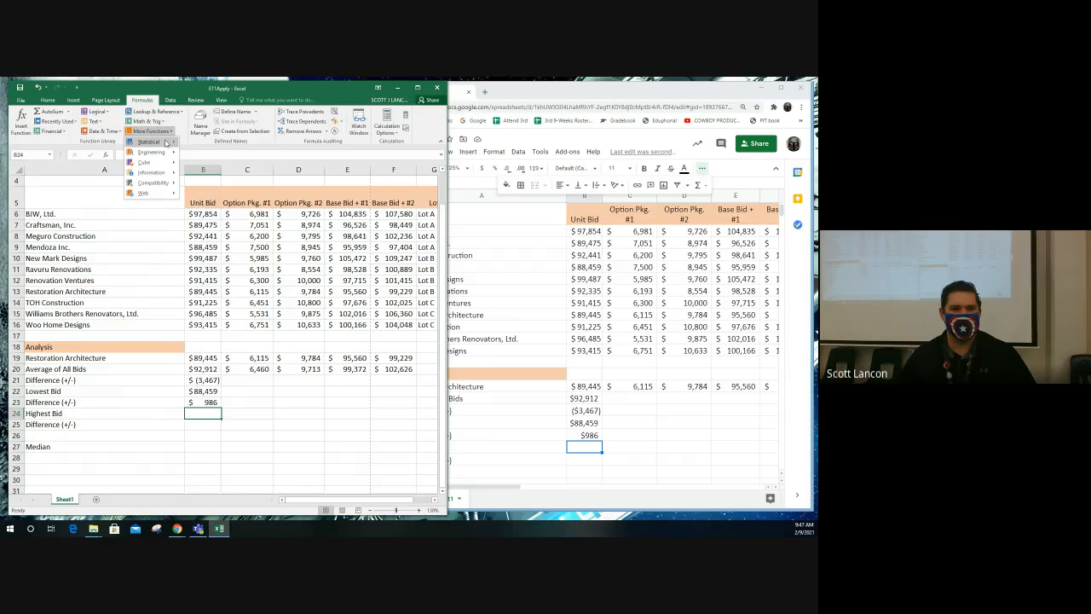
mouse_move(167, 142)
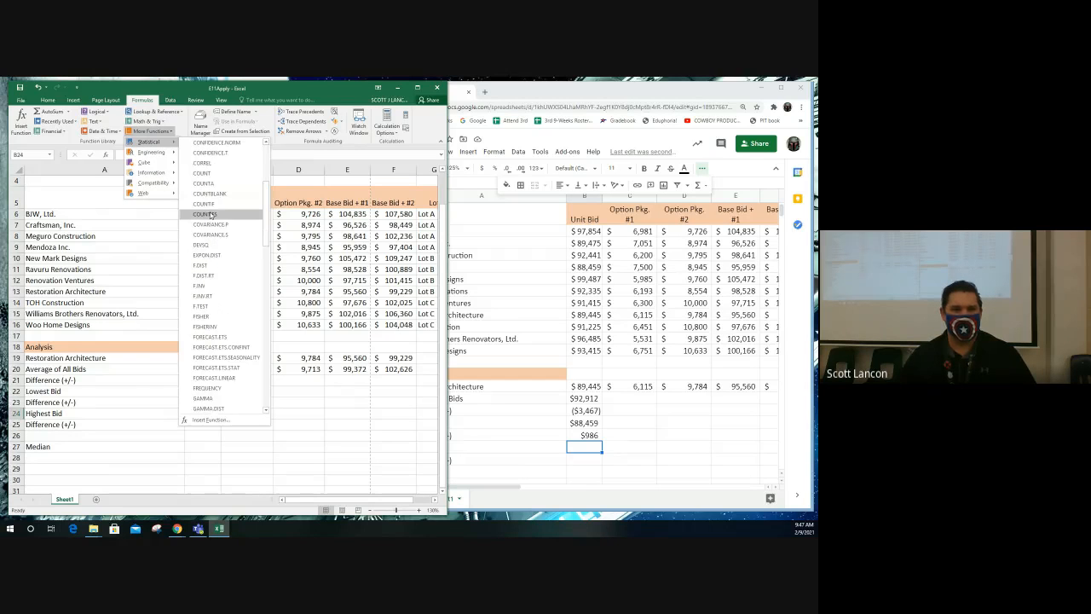
scroll(213, 222, down, 10)
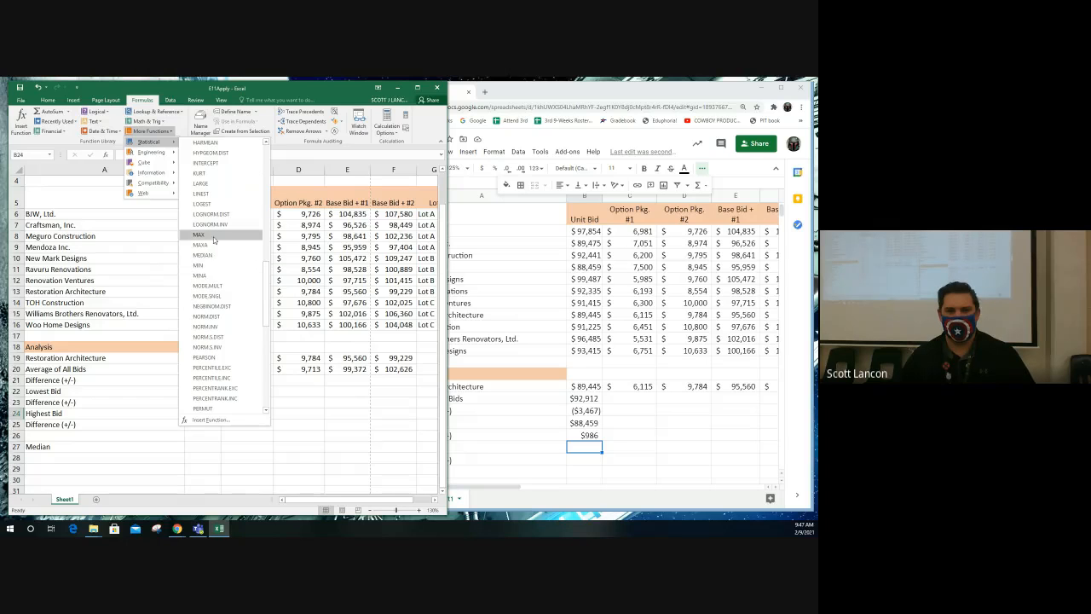
click(213, 236)
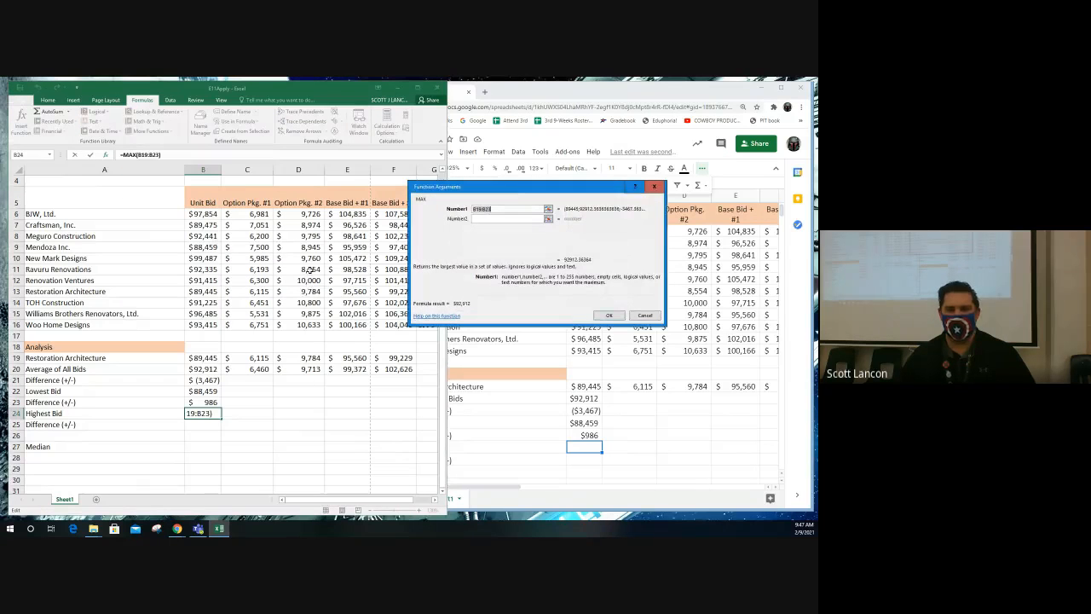
click(547, 209)
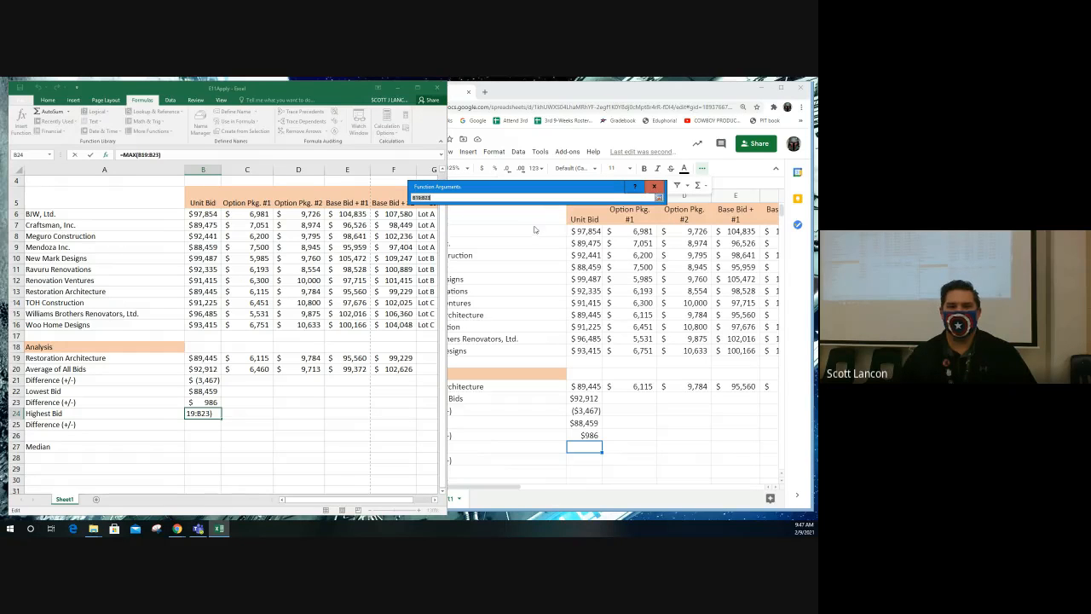
click(201, 215)
drag(207, 294, 214, 323)
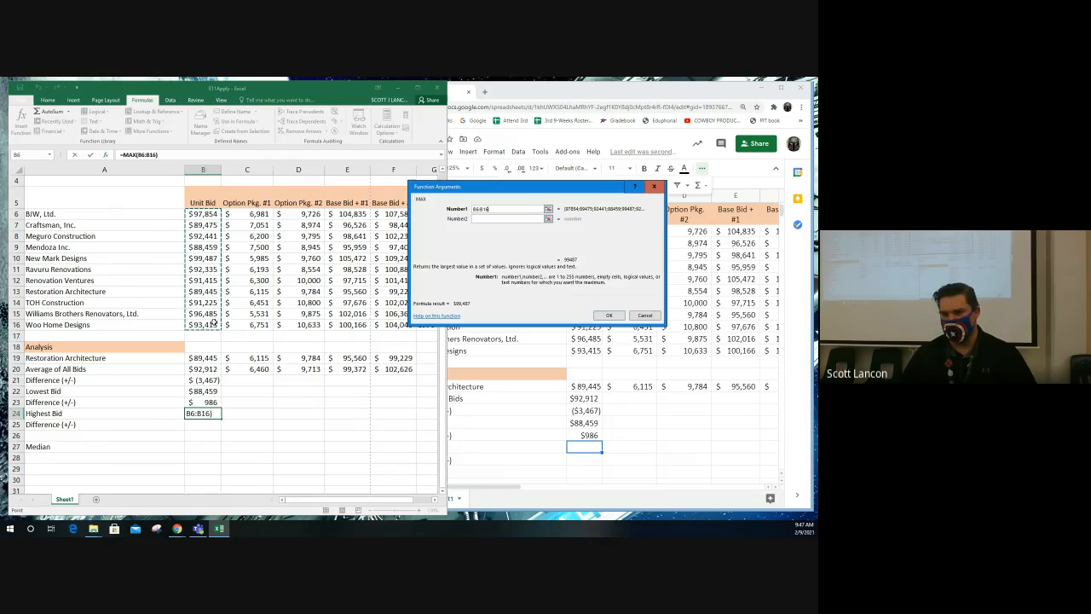
key(Return)
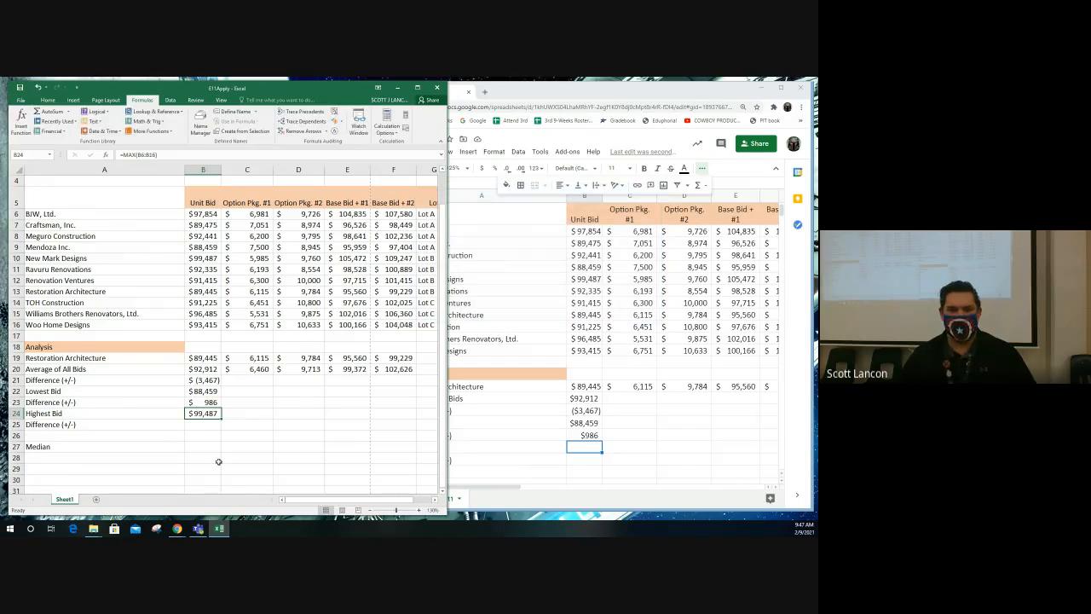
- Enter =B19-B24 in B25 for the difference from the highest unit bid, and check the formulas in B24 and B25
click(201, 423)
text(=)
click(203, 358)
text(-)
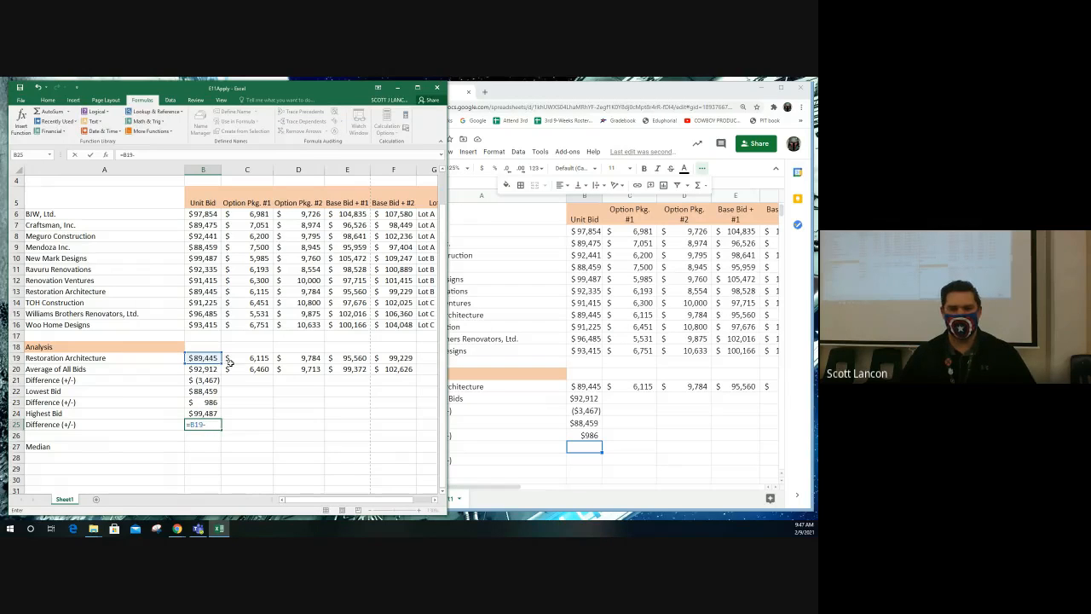
click(213, 413)
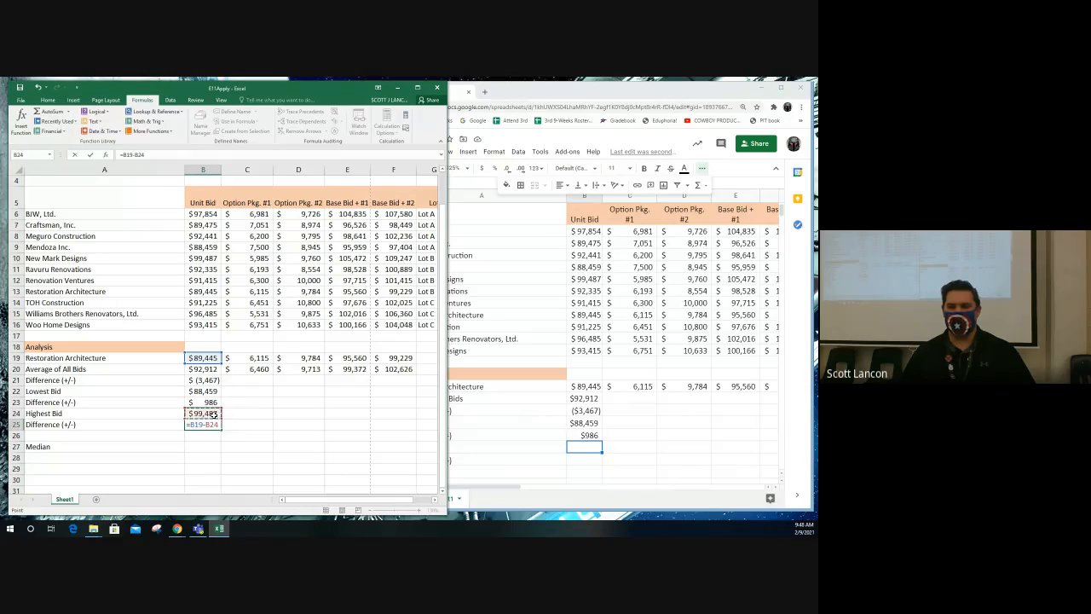
key(Return)
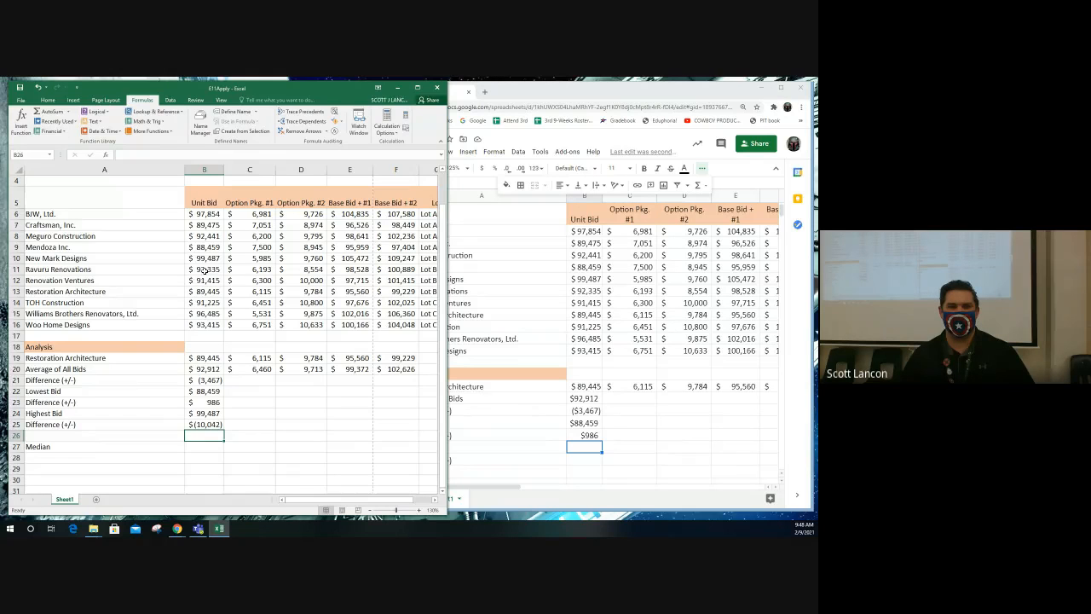
click(208, 412)
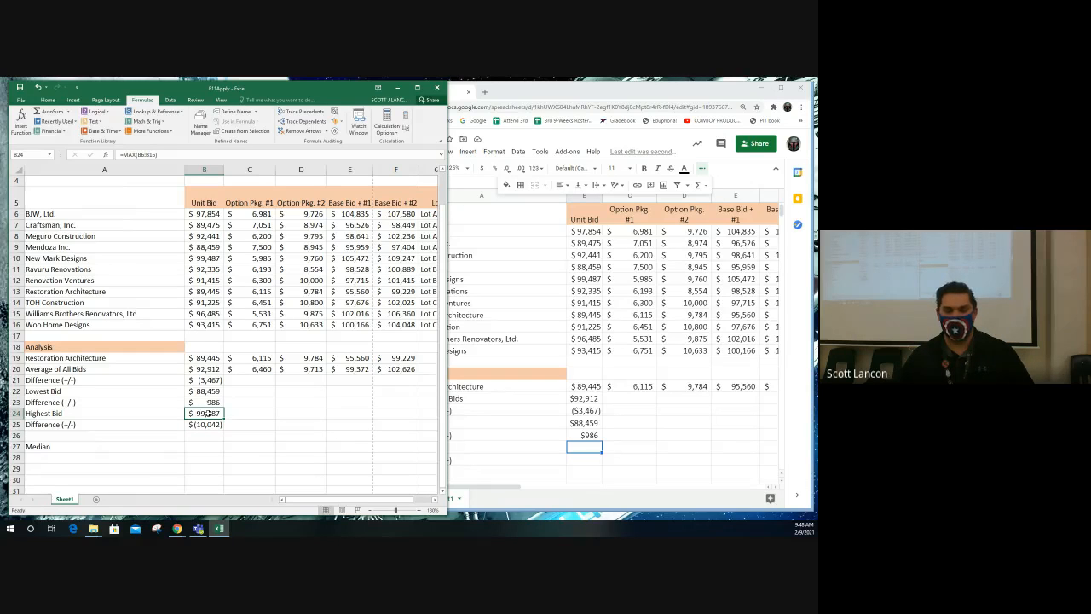
click(207, 423)
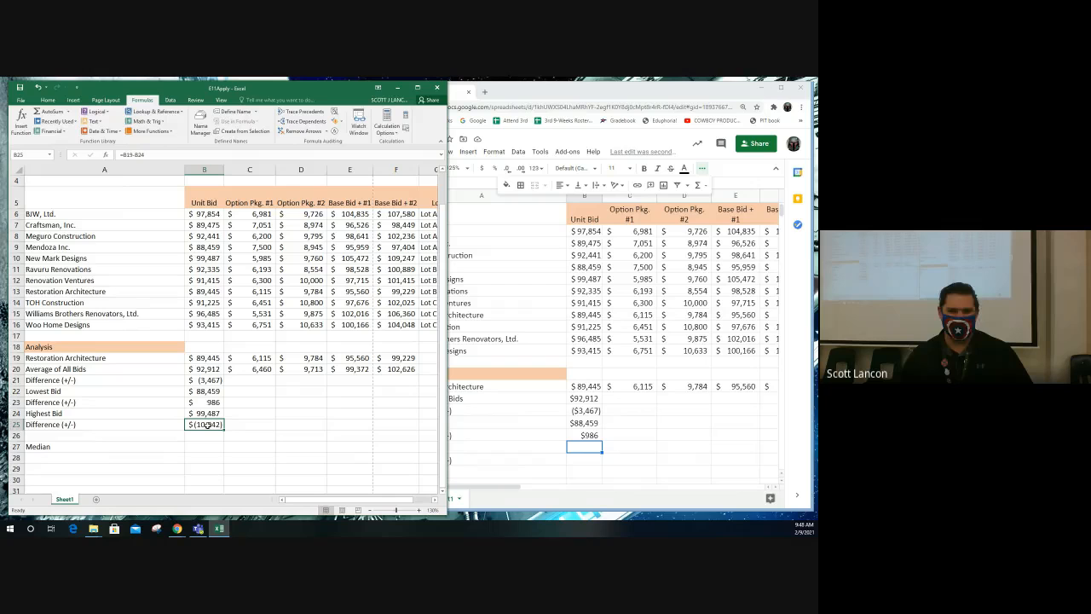
- Switch to Google Sheets and calculate the Highest Bid for Unit Bid in B24 with the statistical function MAX over B6:B16
click(598, 446)
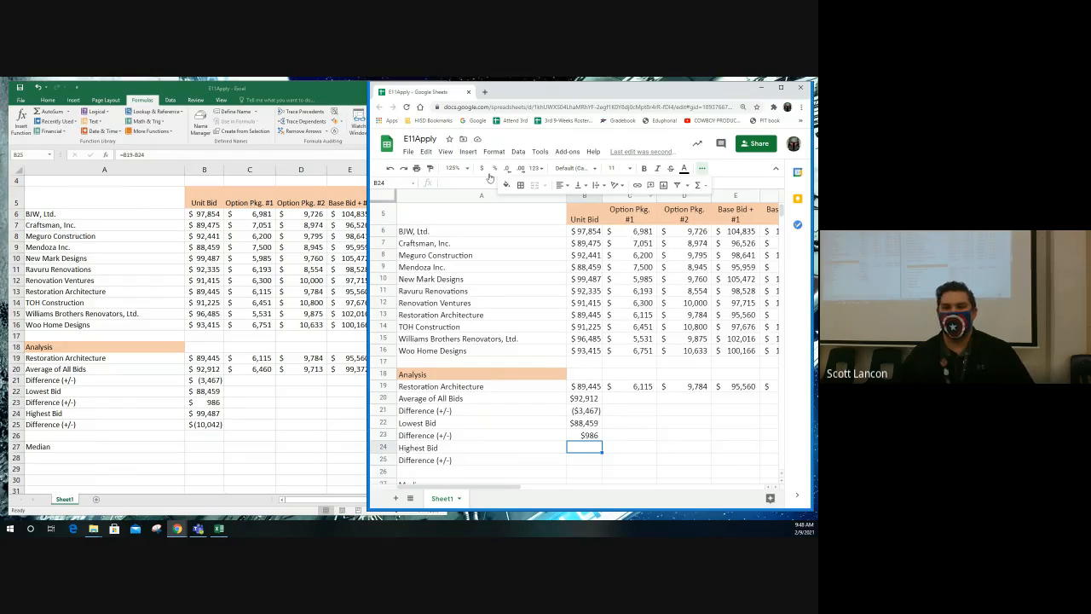
click(468, 152)
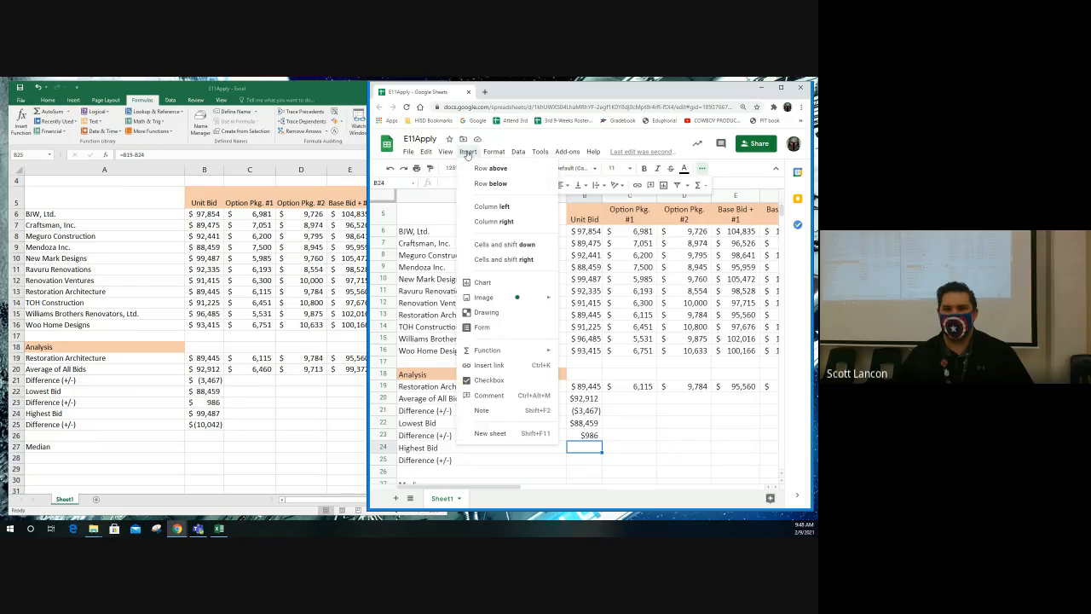
mouse_move(480, 305)
mouse_move(511, 350)
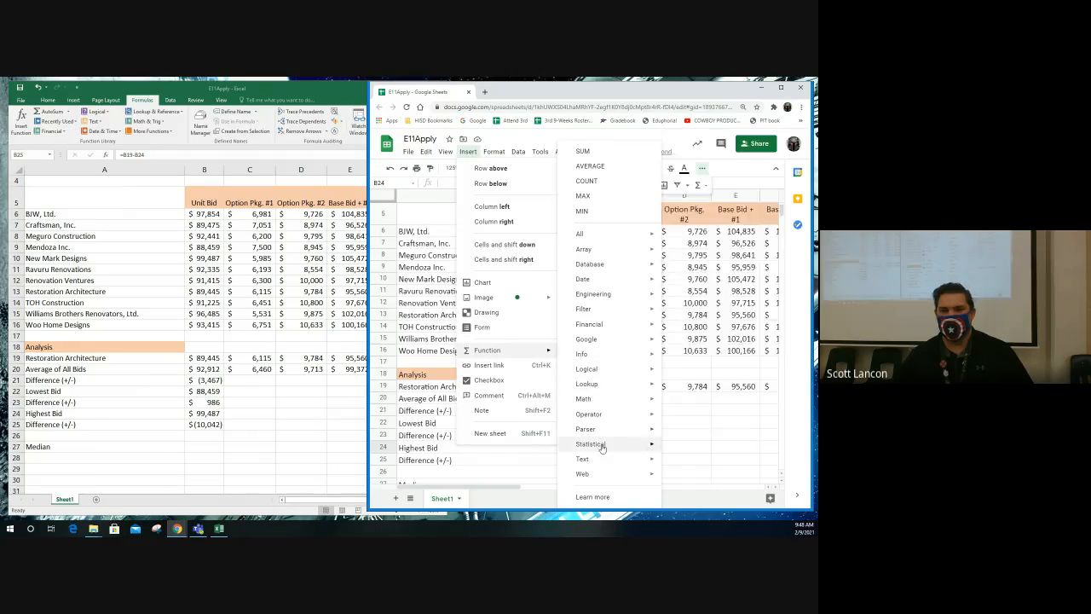
mouse_move(602, 445)
scroll(700, 441, down, 5)
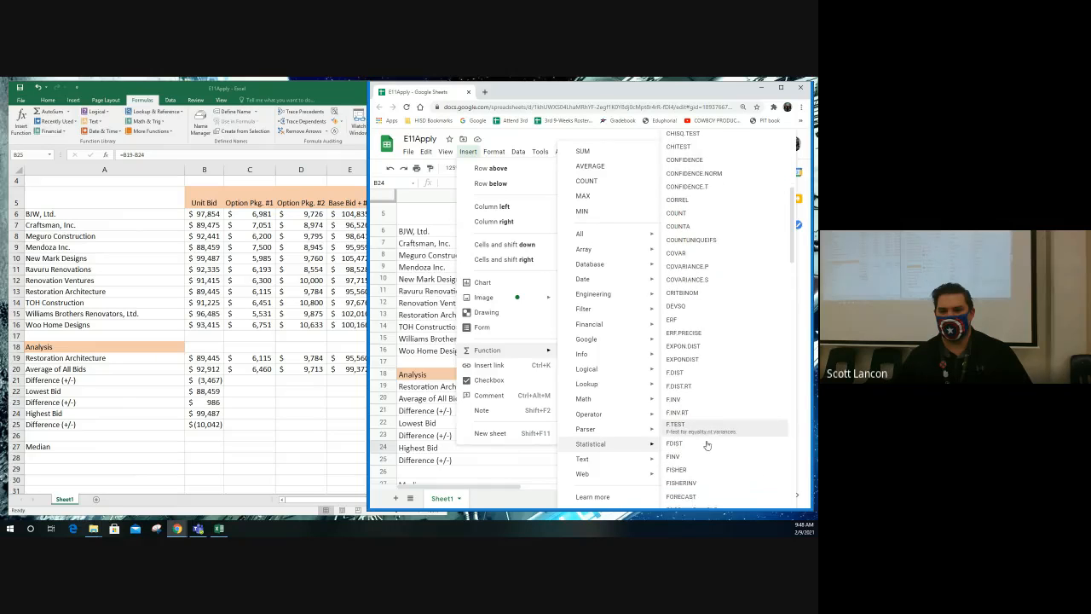
scroll(700, 441, down, 8)
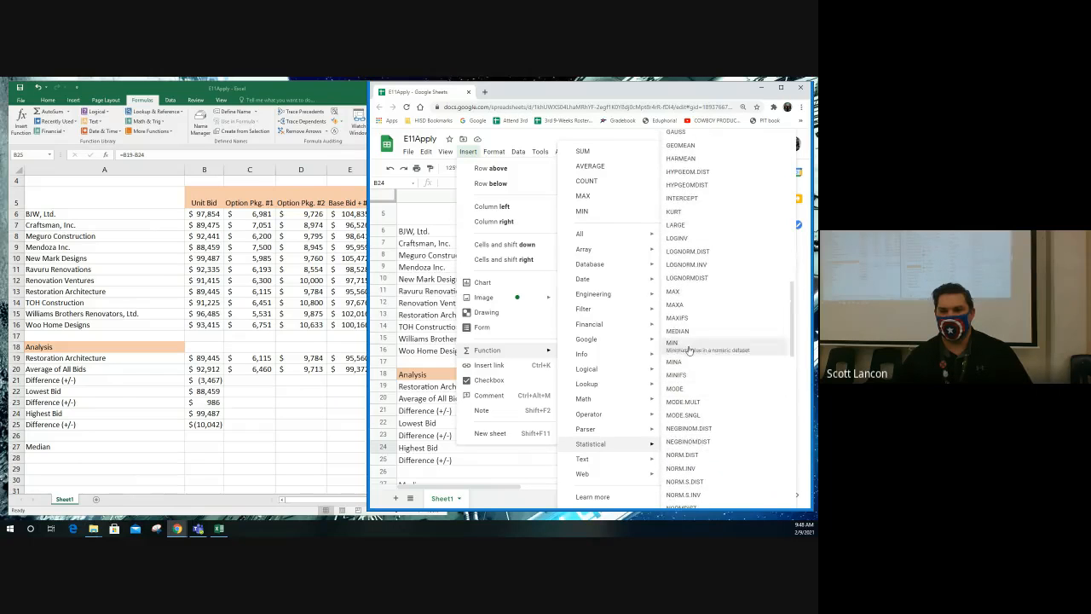
click(686, 294)
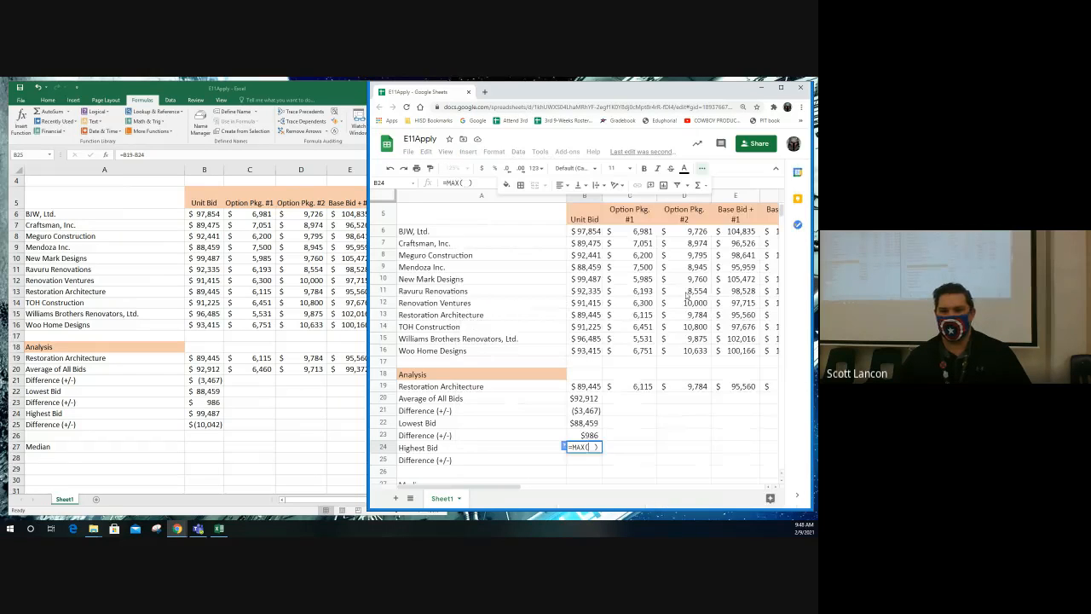
drag(588, 234, 594, 350)
key(Return)
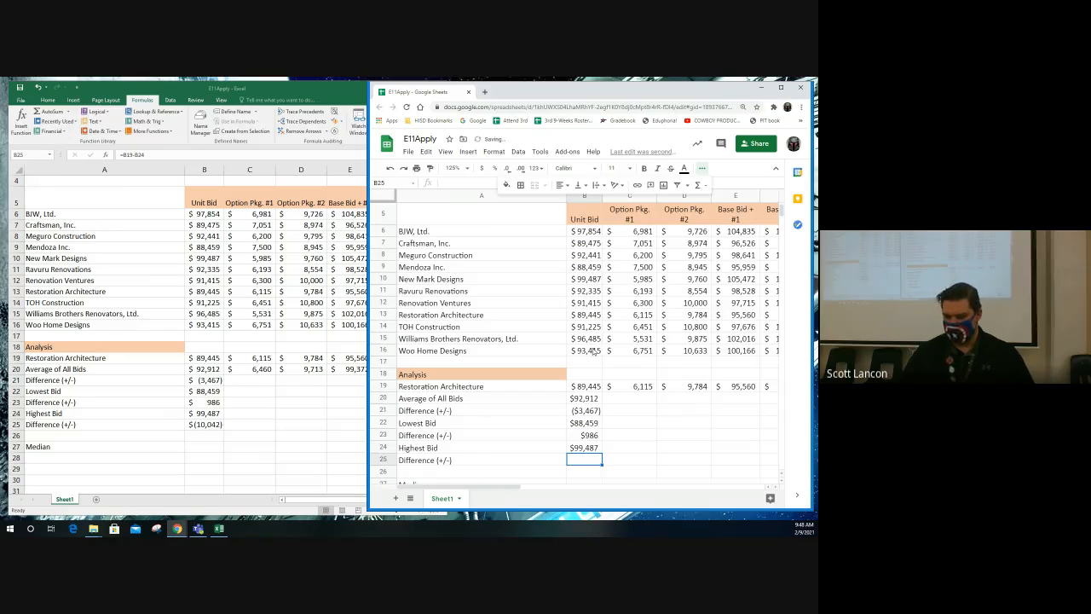
- Calculate the difference between Restoration Architecture's unit bid and the highest bid in B25 with =B19-B24
text(=)
click(588, 386)
text(-)
click(588, 447)
key(Return)
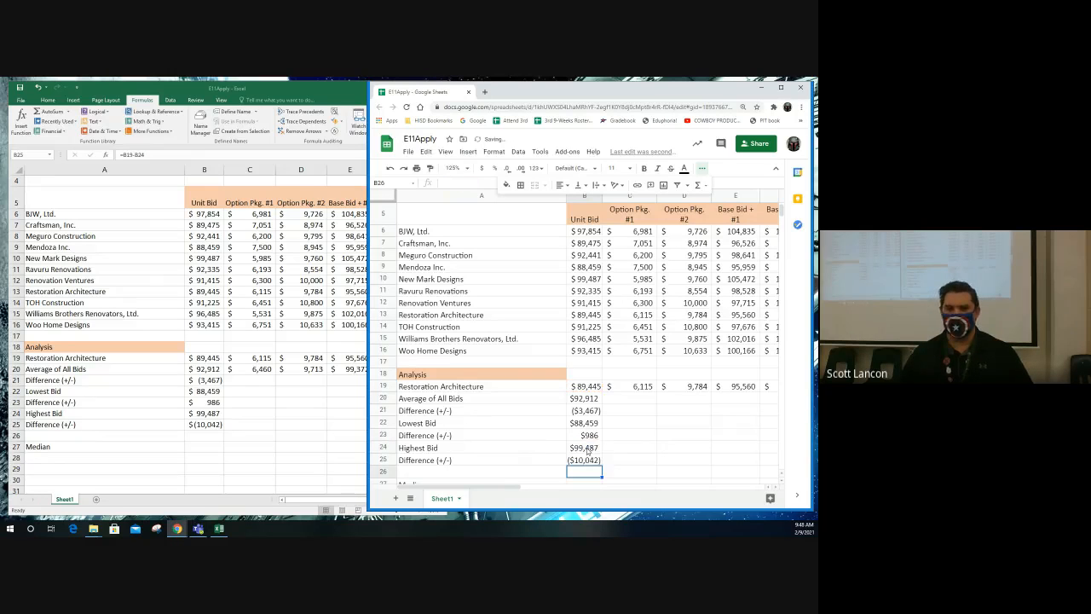
scroll(587, 426, down, 2)
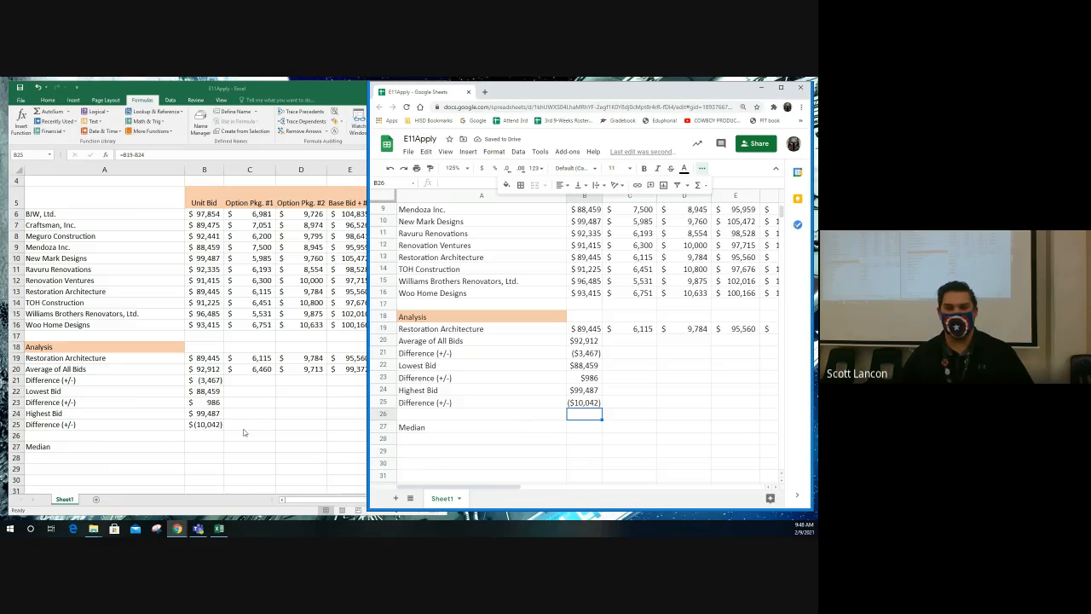
- Switch to Excel and calculate the Median for Unit Bid in B27 by finding the MEDIAN function and applying it to B6:B16
click(208, 449)
click(210, 447)
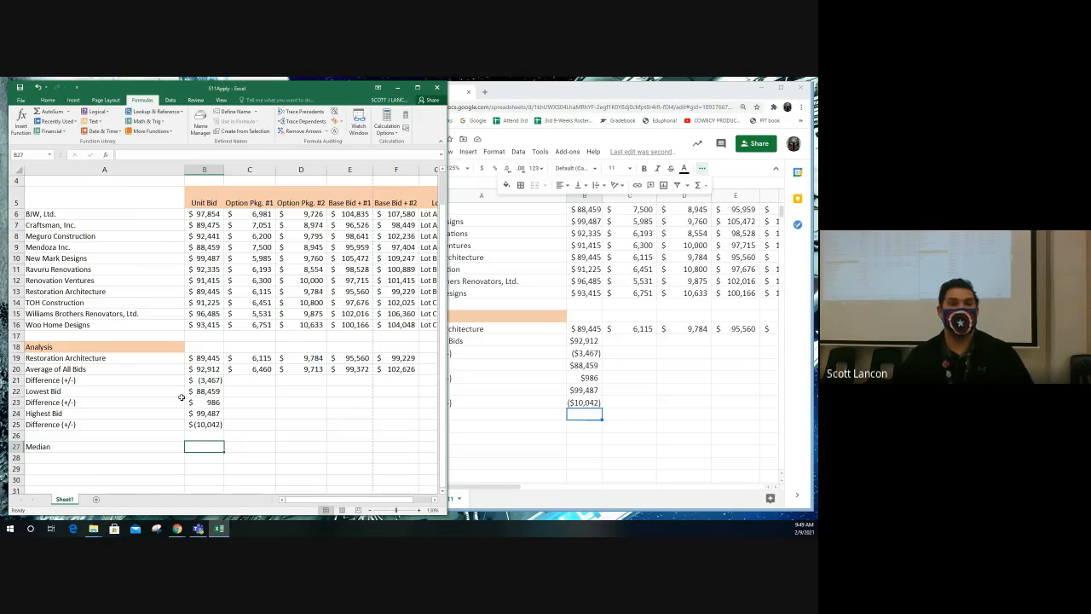
click(106, 155)
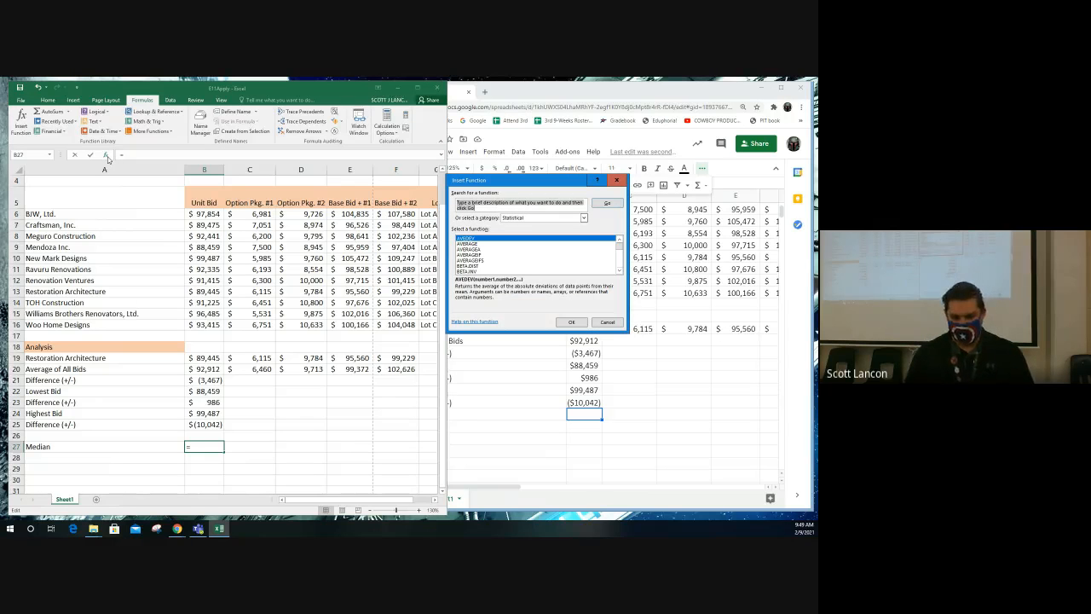
text(median)
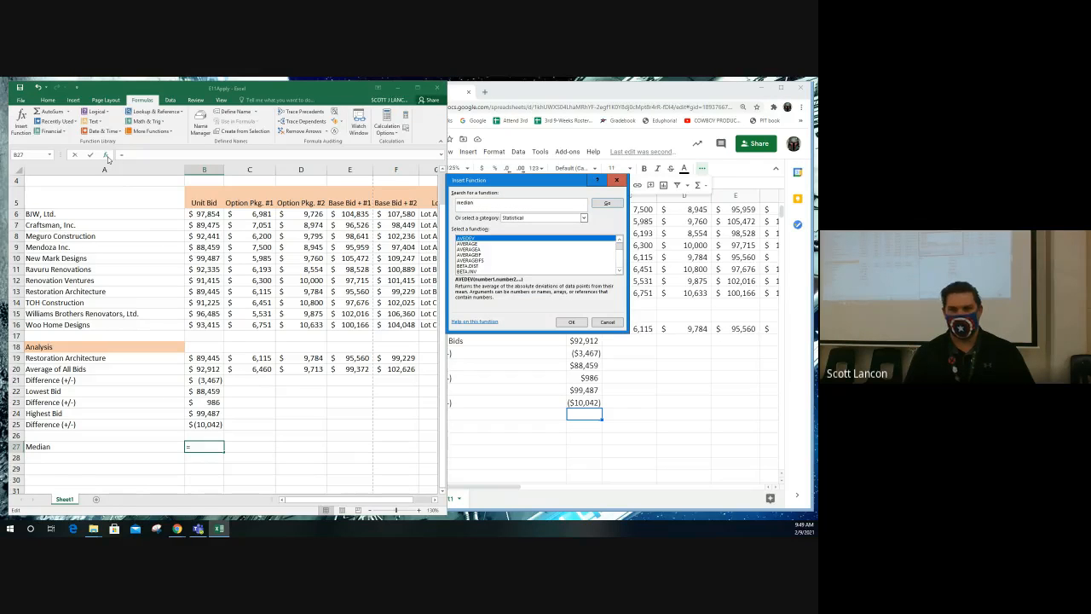
key(Return)
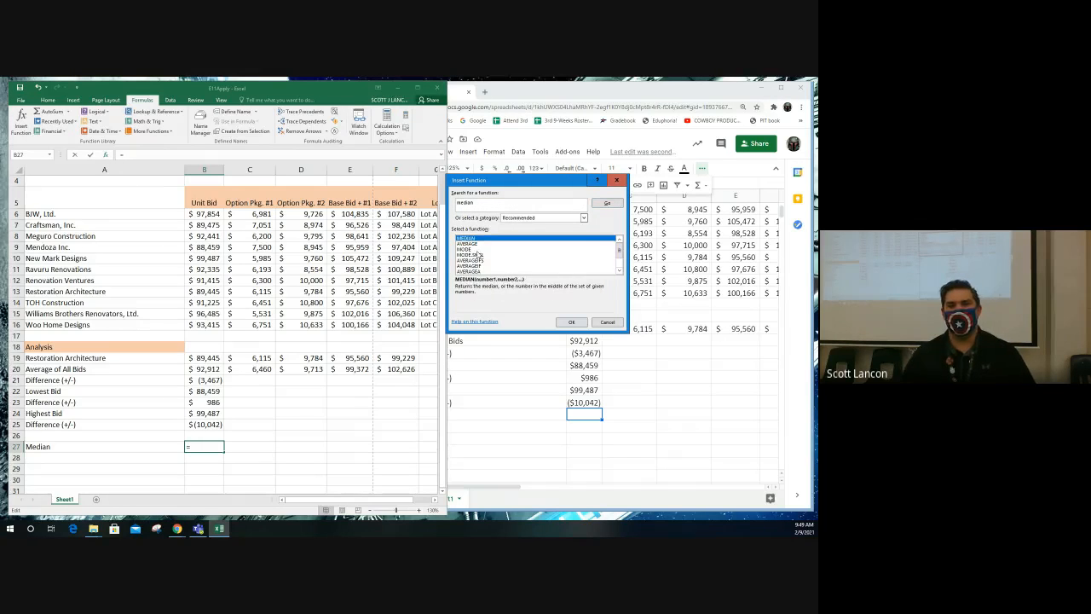
double_click(483, 239)
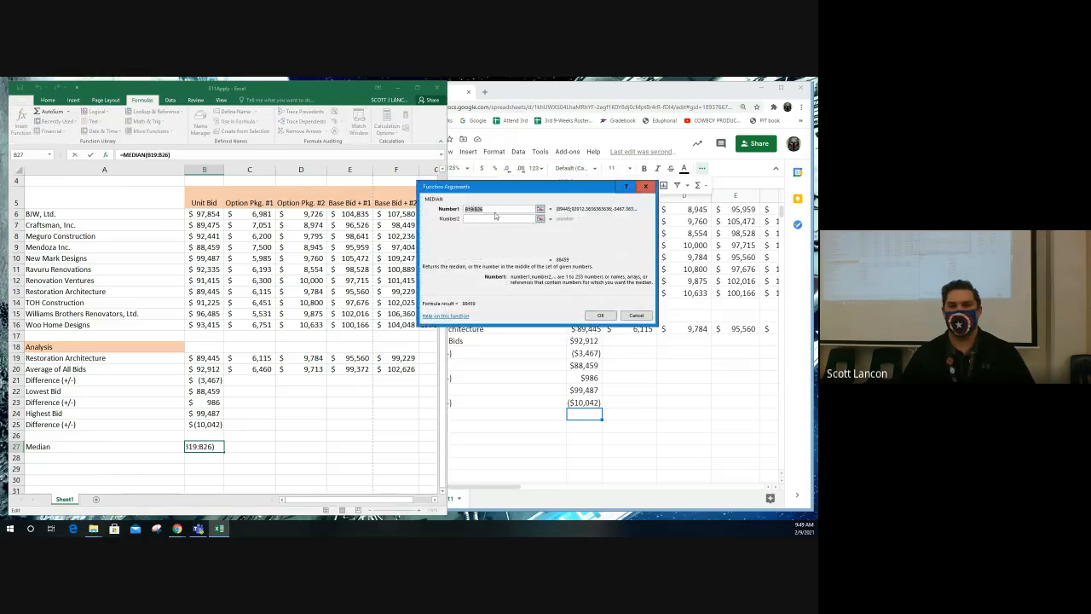
click(540, 209)
drag(212, 215, 208, 324)
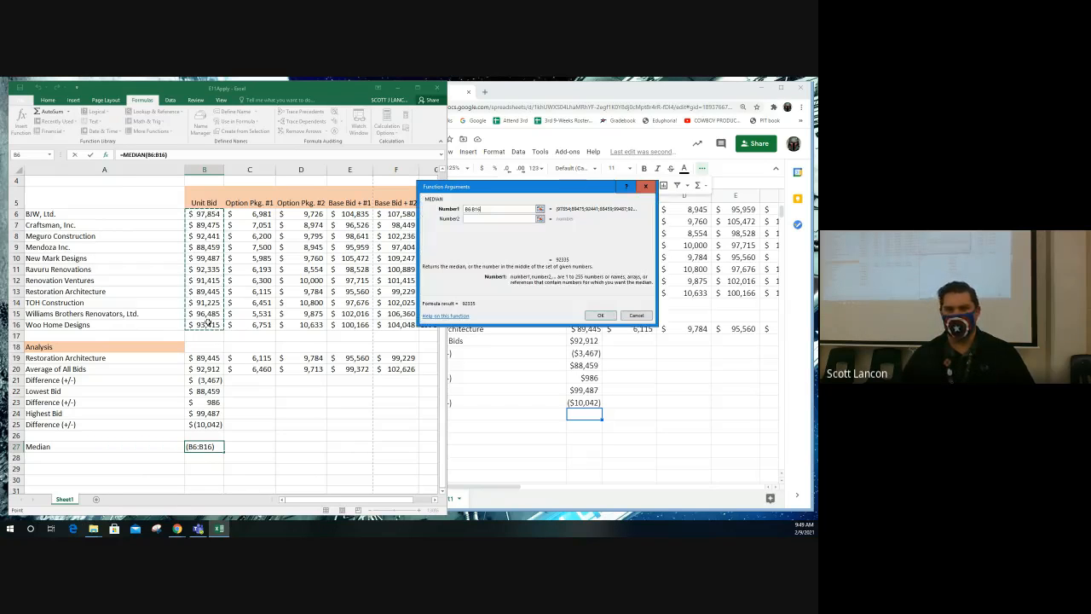
click(601, 315)
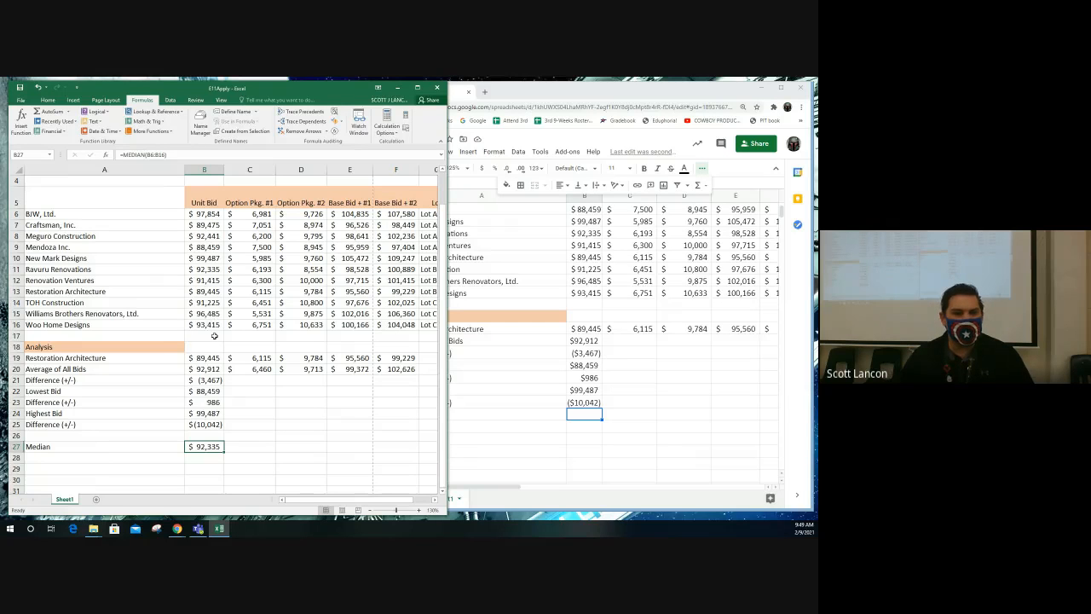
- Check the median against the Unit Bid list by selecting the Ravuru Renovations name and unit bid in row 11
click(208, 270)
click(55, 269)
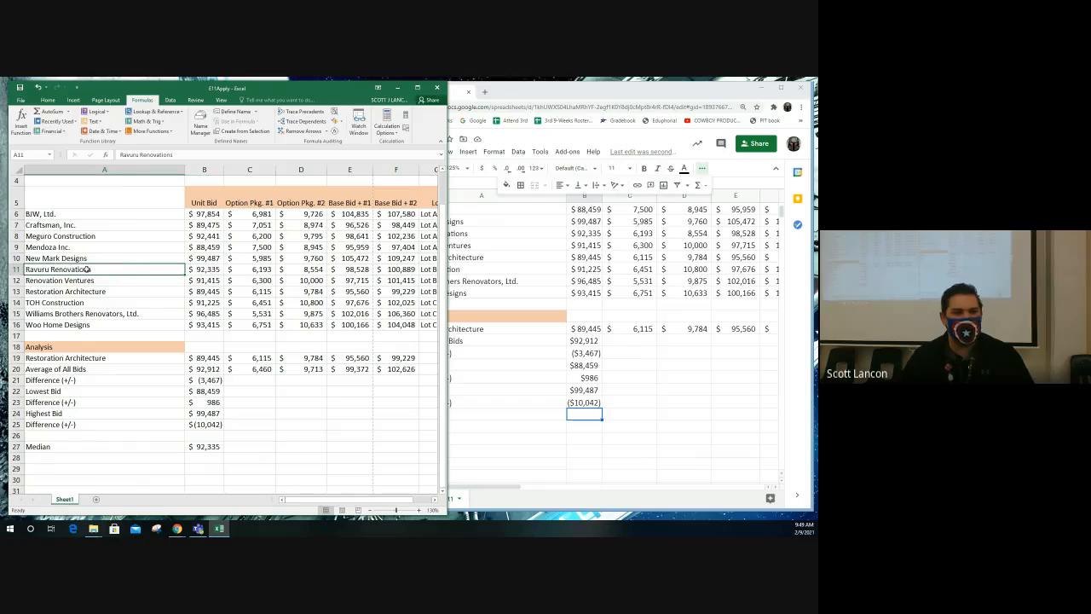
drag(204, 271, 158, 269)
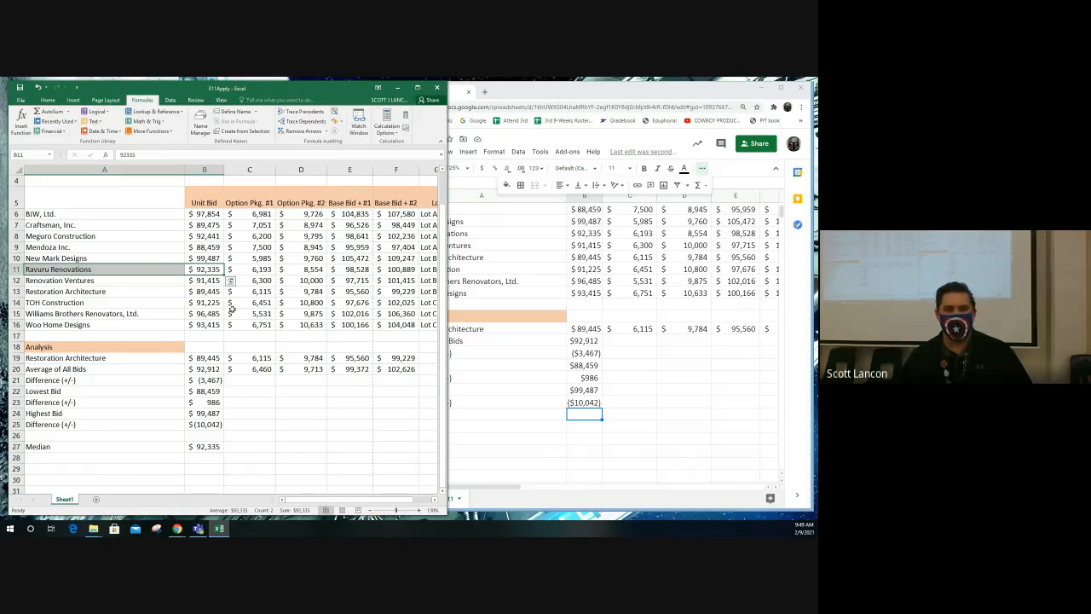
- Copy the analysis formulas in B21:B27 across through column F by filling them from the Unit Bid column
click(248, 388)
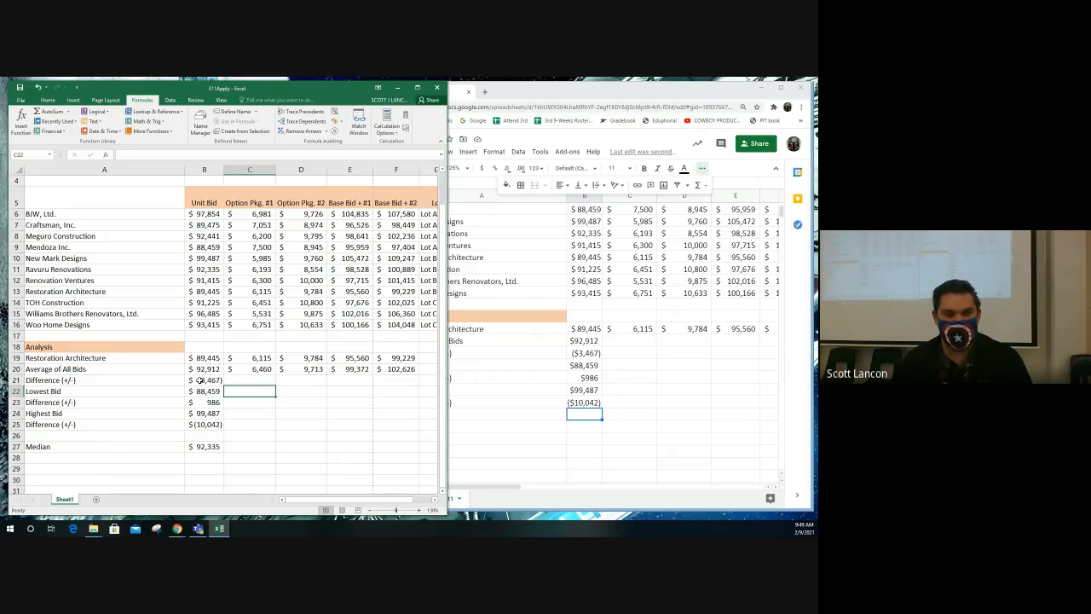
drag(201, 380, 189, 446)
drag(203, 382, 402, 446)
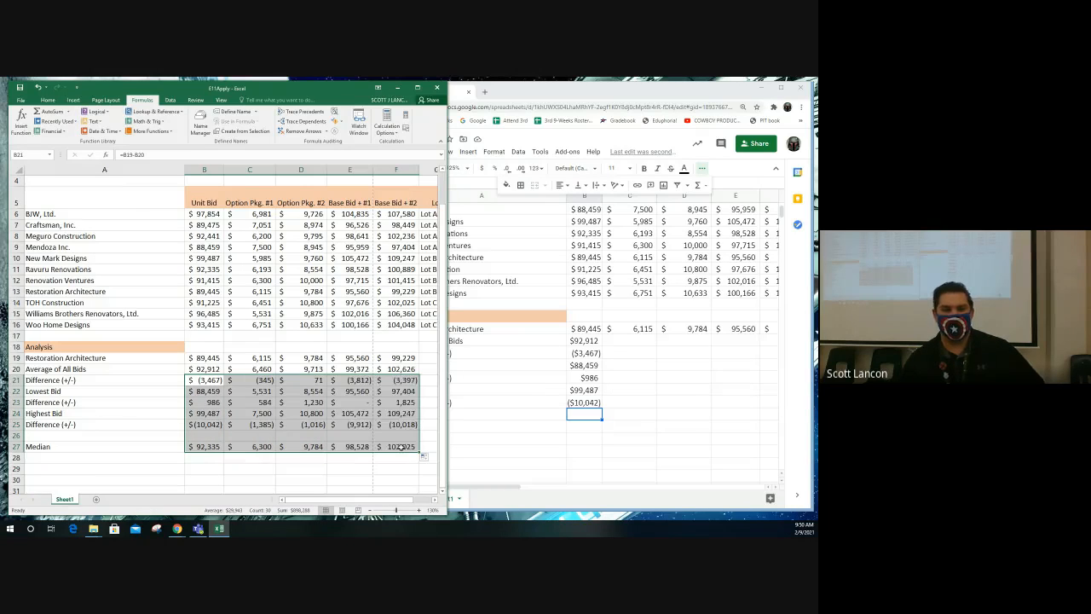
- Switch to Google Sheets, select B27 for the median, and open the Google Sheets function list help page
click(614, 406)
click(583, 427)
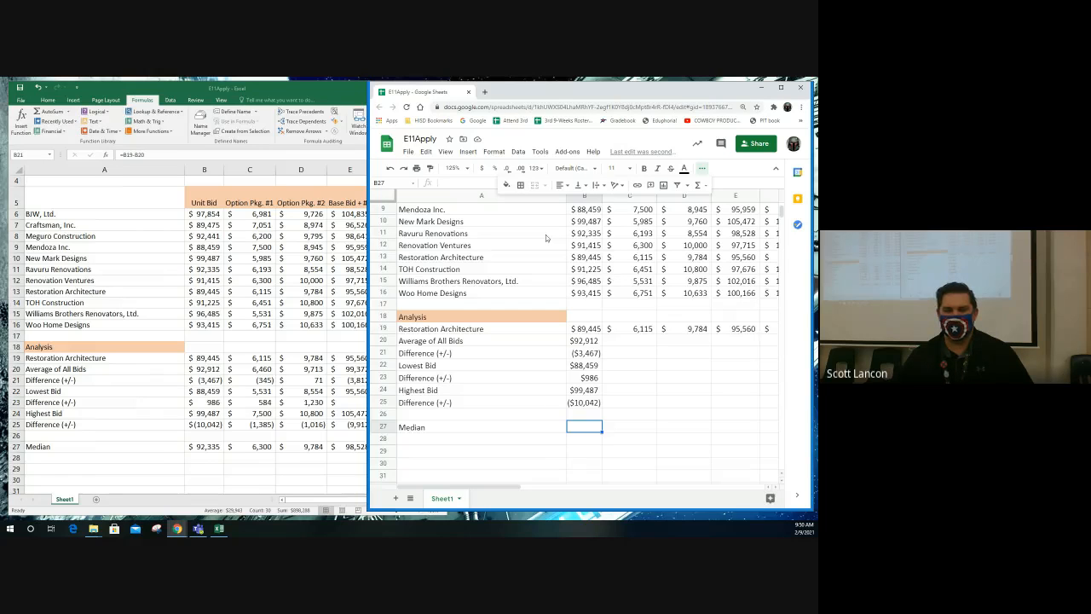
click(468, 151)
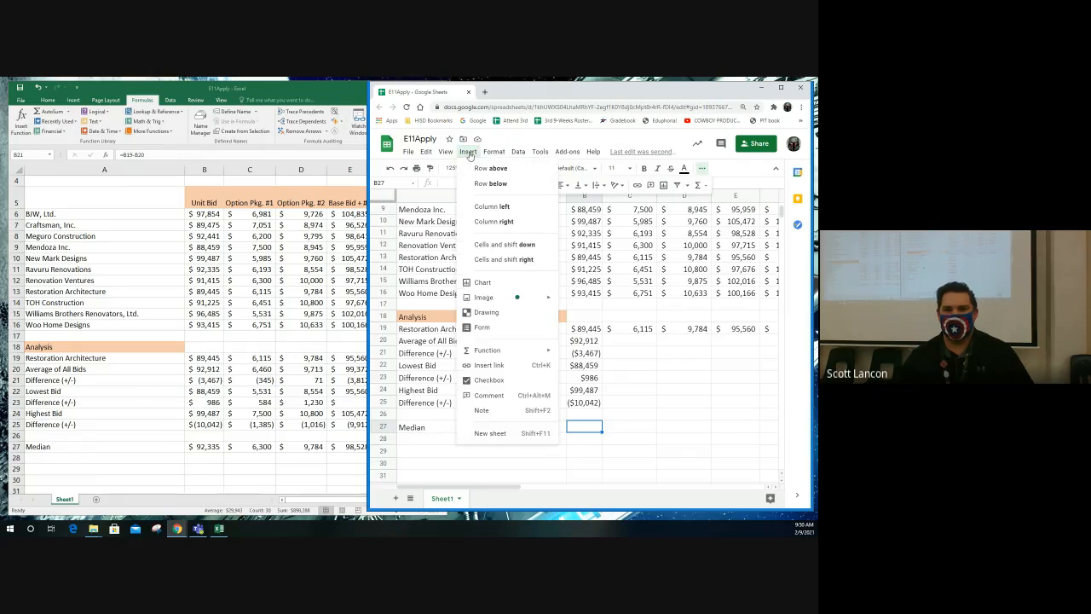
mouse_move(482, 349)
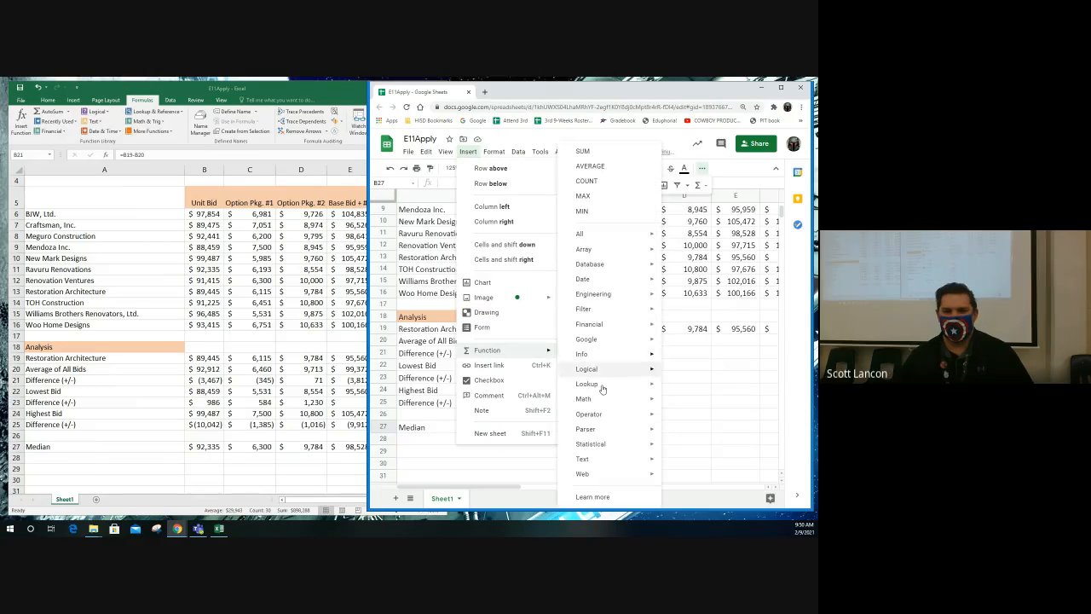
click(601, 496)
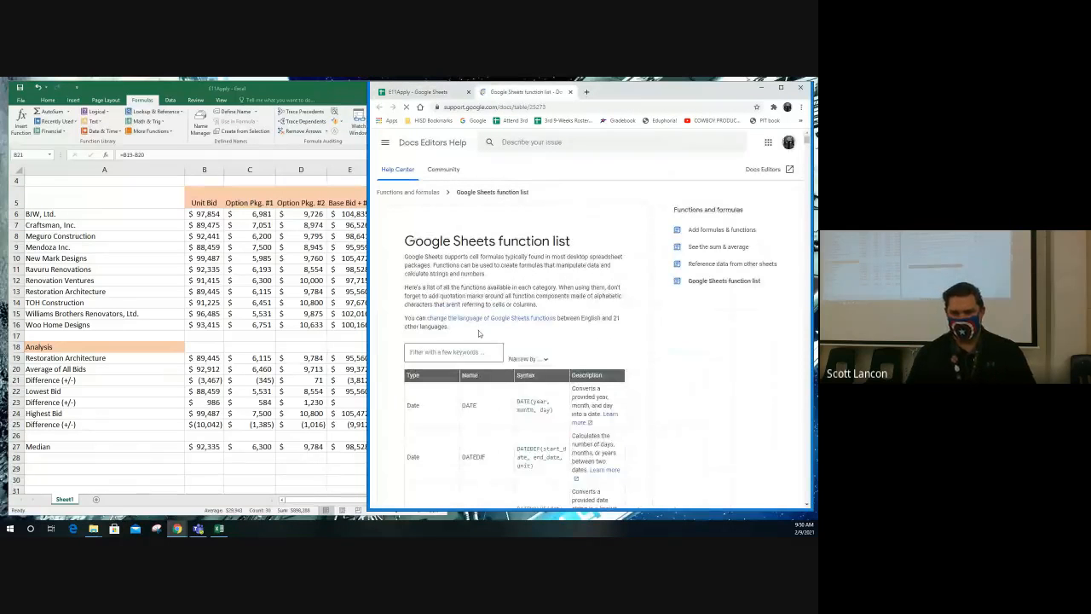
- Search the function list with the keywords "return the middle number in a group of numbers"
click(456, 351)
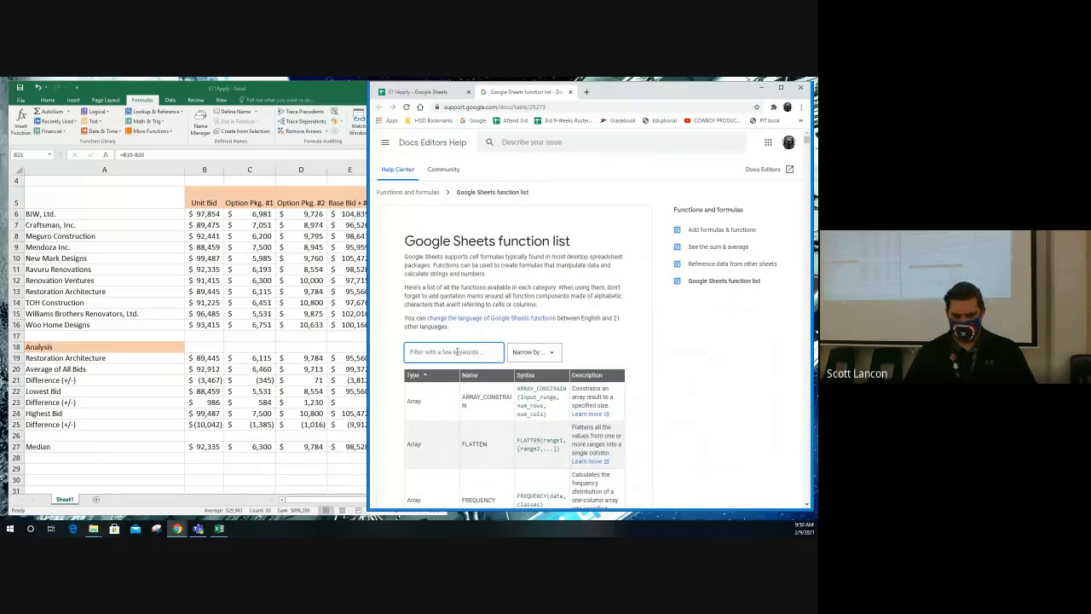
text(return the)
text( middle nu)
text(mber in)
text( a group of)
text( numbers)
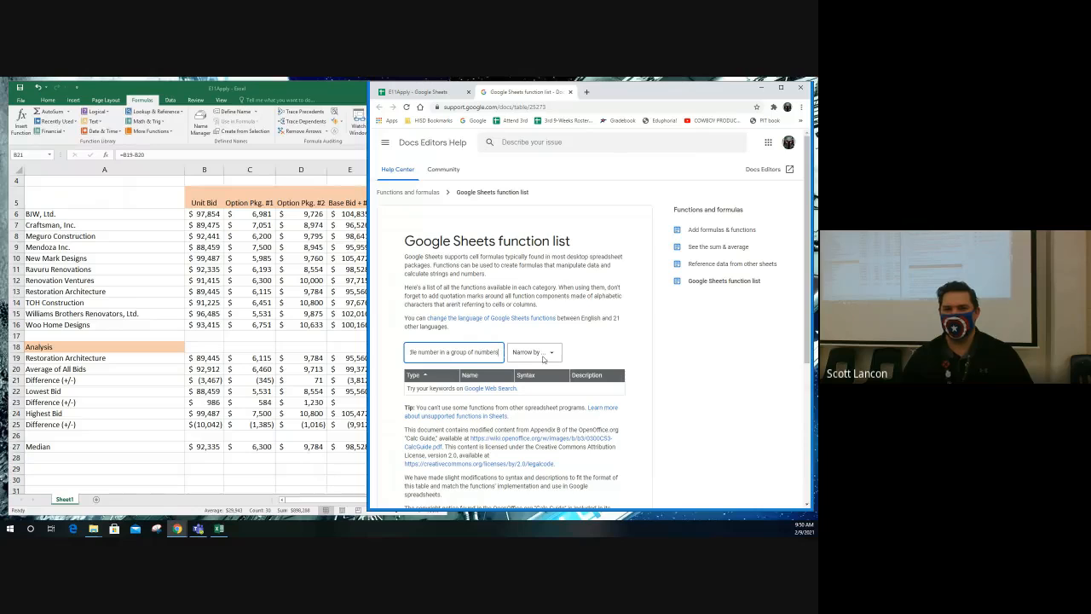
- Narrow the function list search to the Filter category and check the page for matches
click(543, 357)
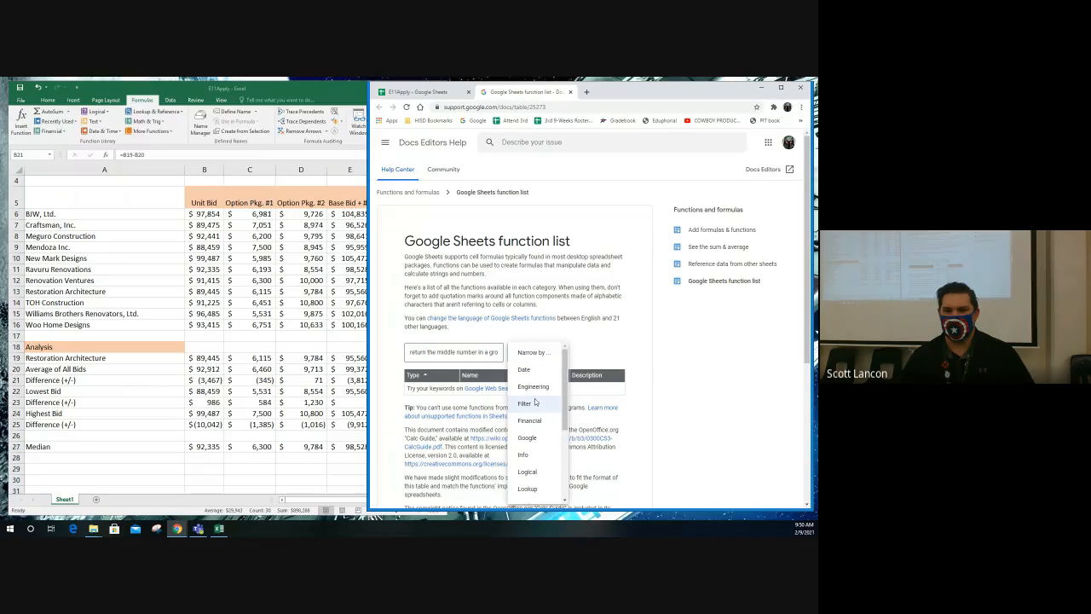
click(535, 402)
click(466, 351)
click(594, 347)
scroll(595, 349, down, 3)
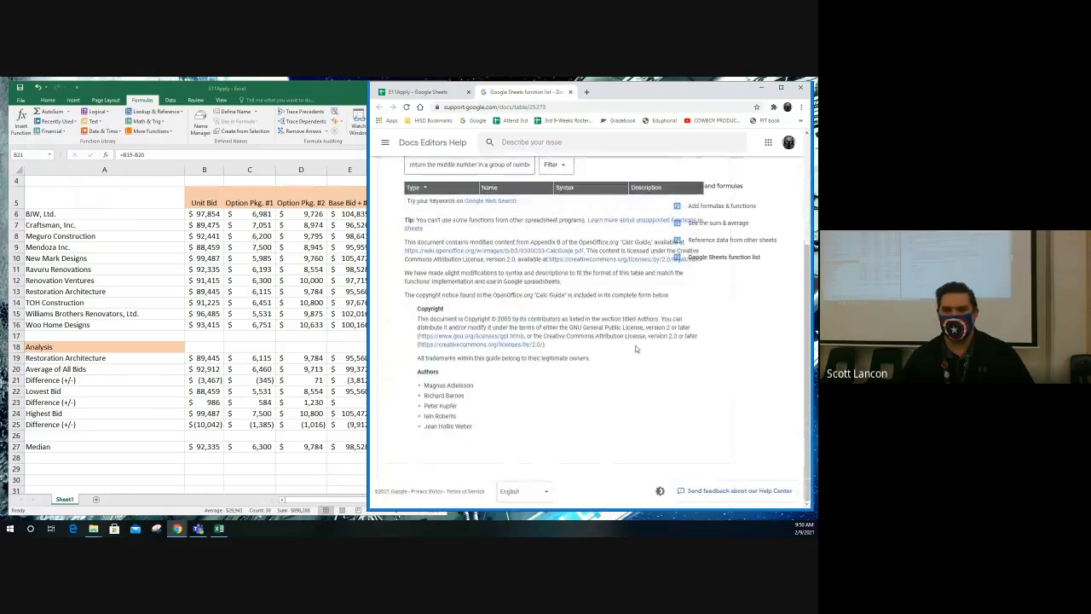
scroll(553, 384, up, 3)
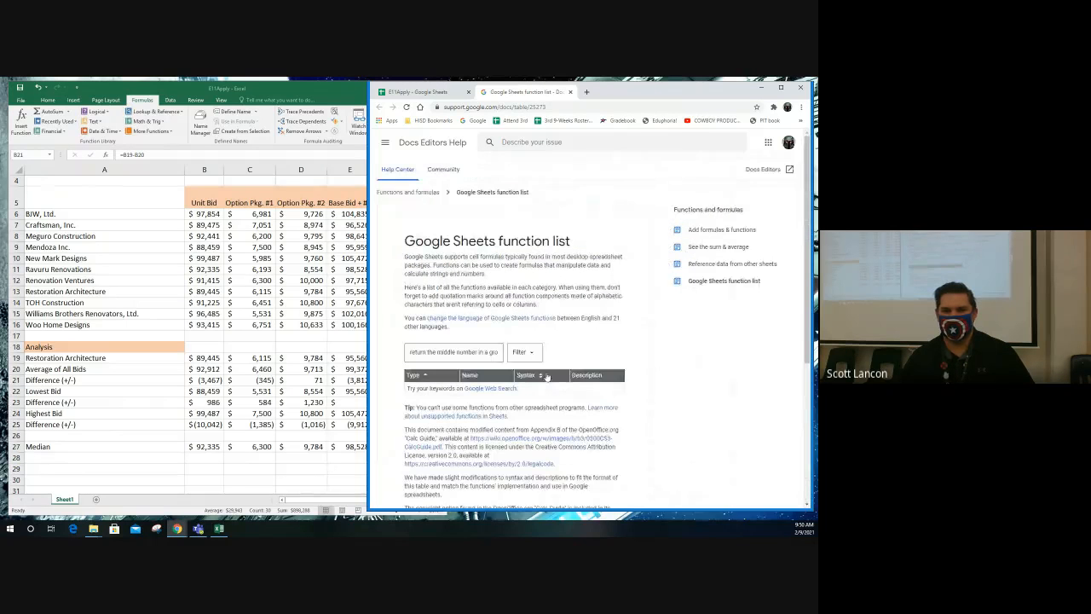
- Remove the Filter category restriction and search the function list for "median"
triple_click(411, 352)
key(BackSpace)
text(median)
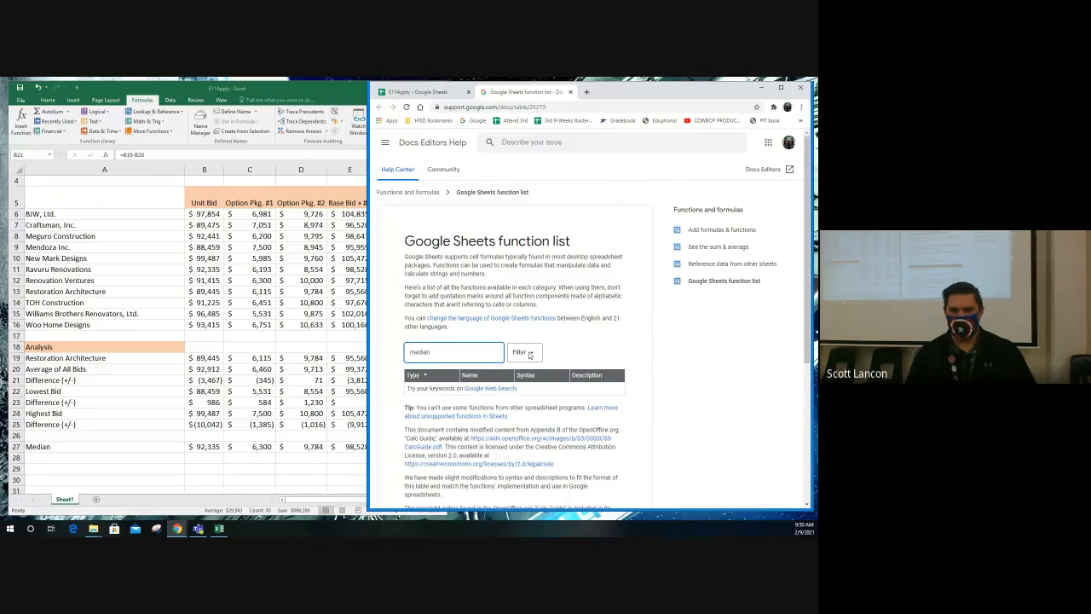
key(BackSpace)
key(BackSpace)
key(BackSpace)
click(524, 351)
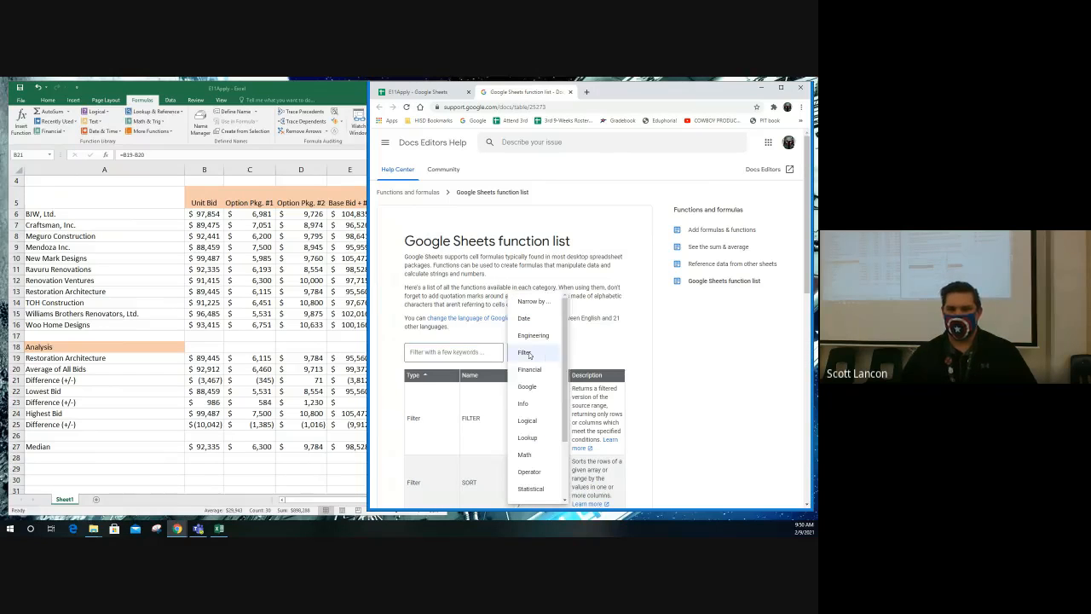
click(531, 302)
click(439, 351)
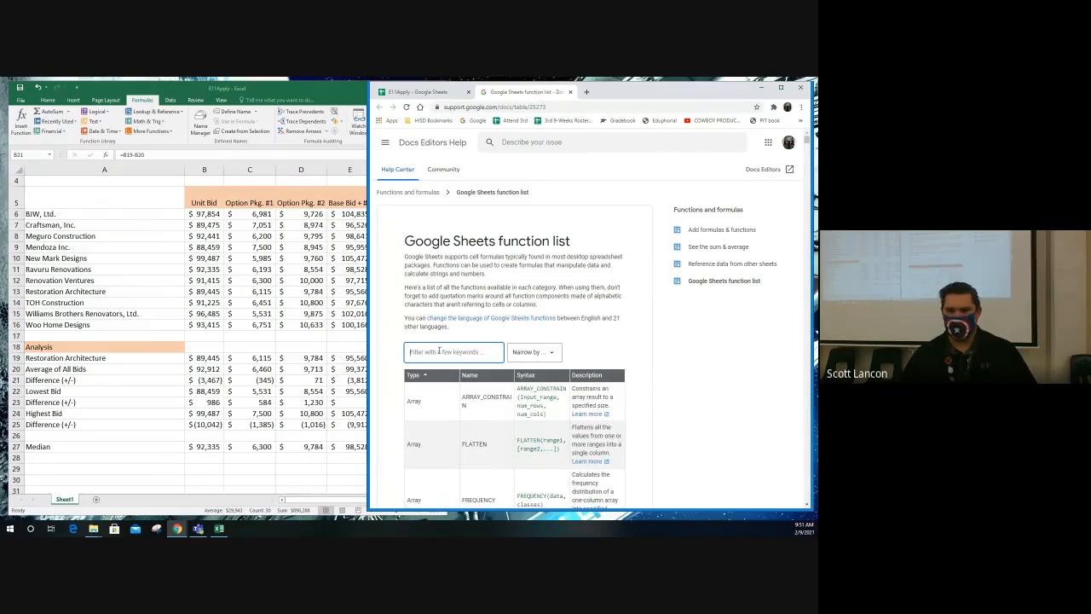
text(median)
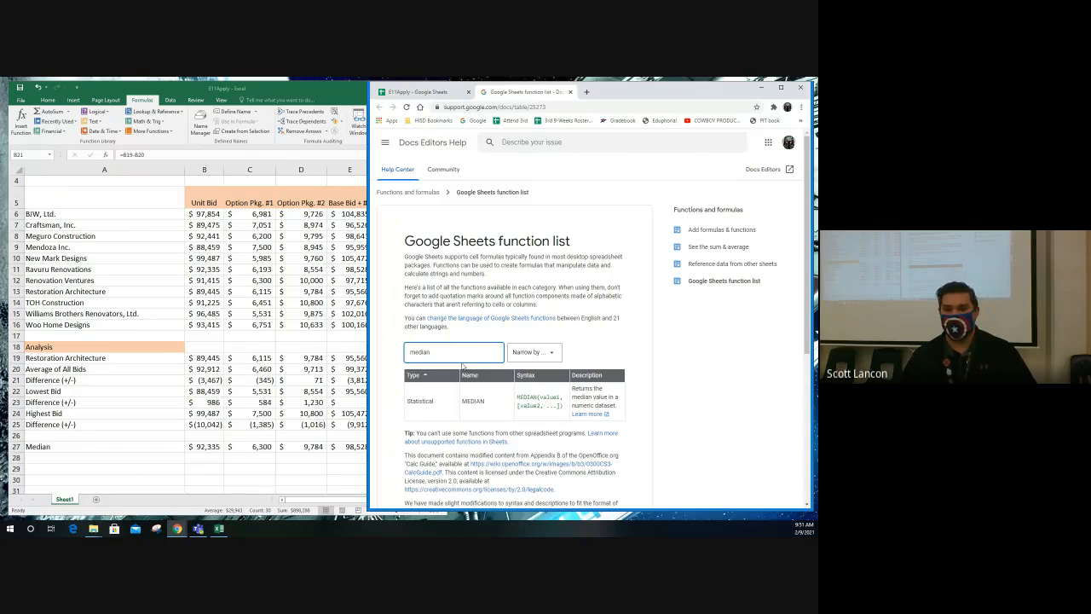
- Try the keywords "return the middle" in the function list and go back to searching for "median"
drag(431, 351, 385, 352)
text(return the middle)
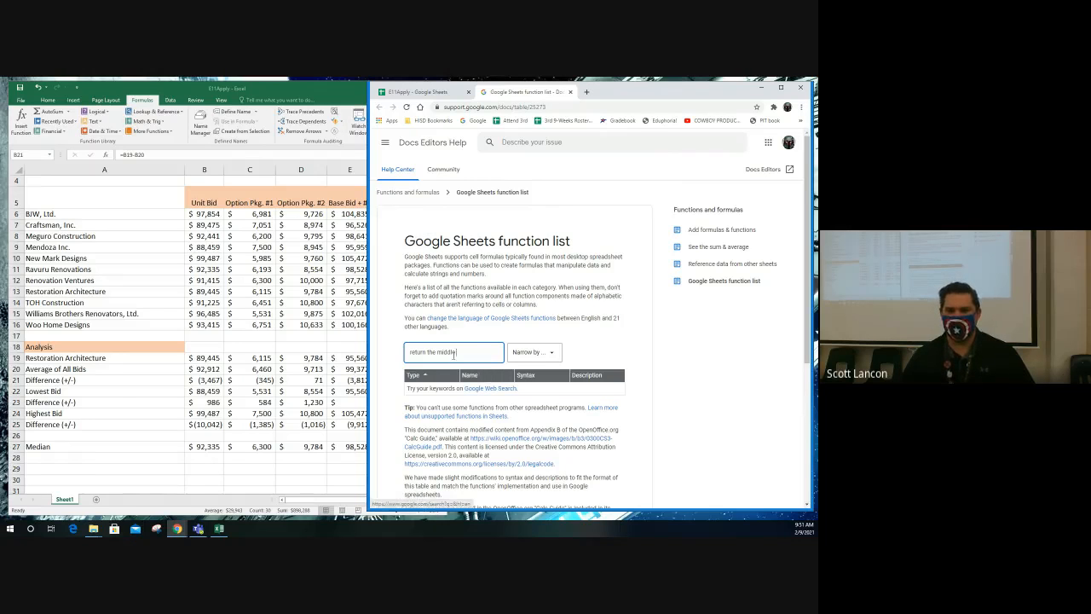
drag(459, 352, 402, 351)
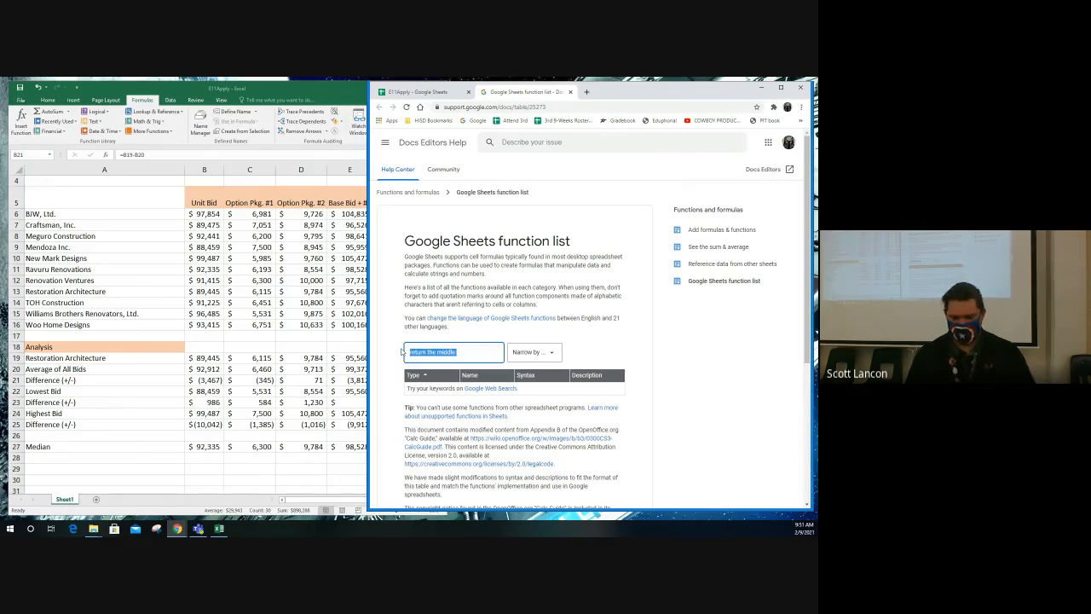
text(median)
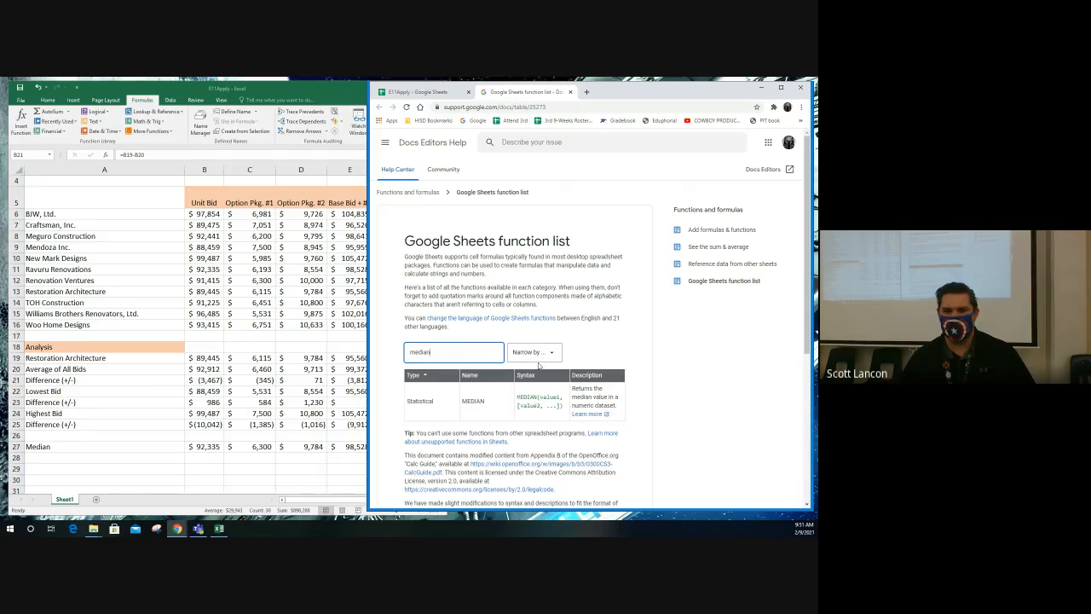
- Review the available function categories and close the Google Sheets function list page
click(549, 357)
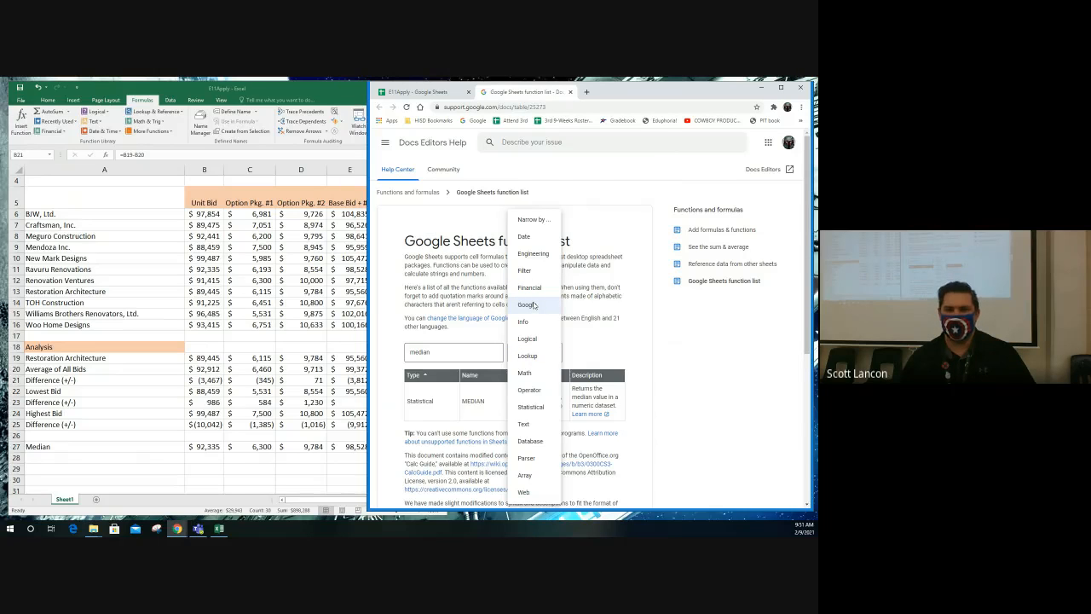
click(647, 329)
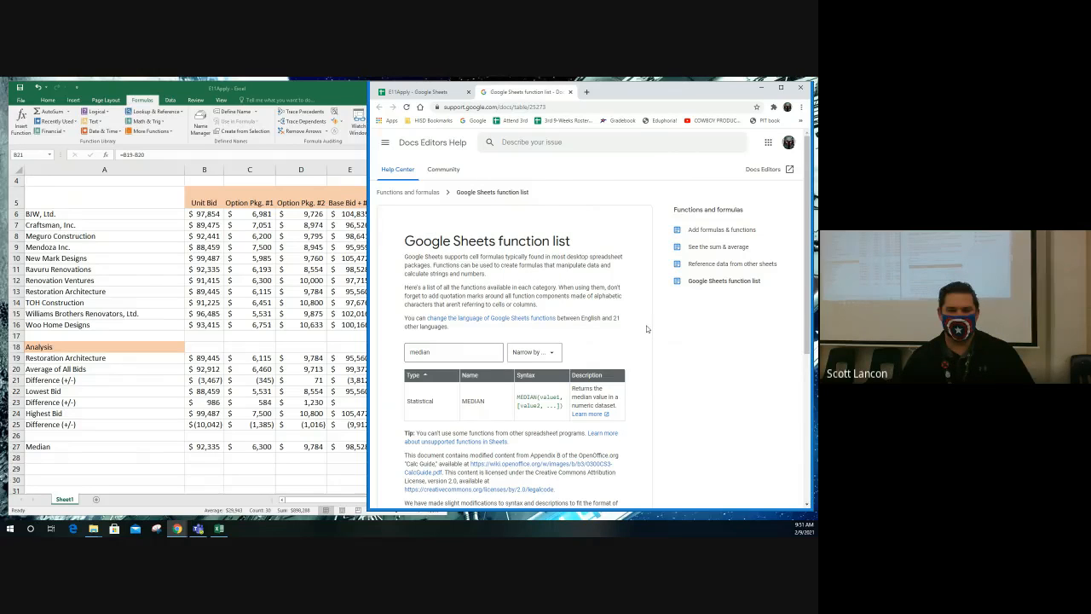
click(570, 91)
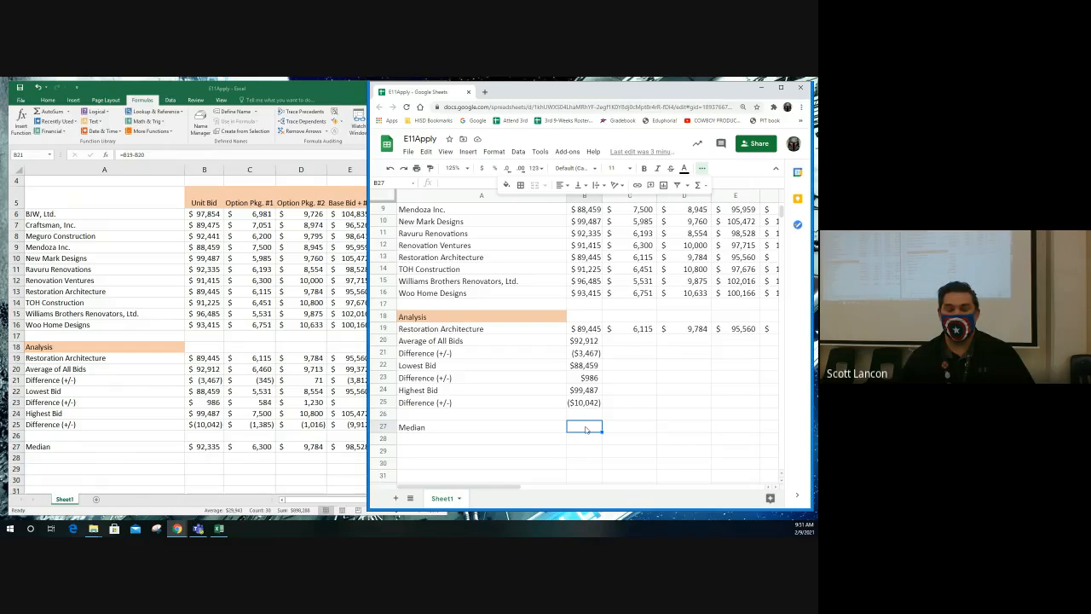
- Calculate the Median for Unit Bid in B27 with a MEDIAN formula over B6:B16
text(=)
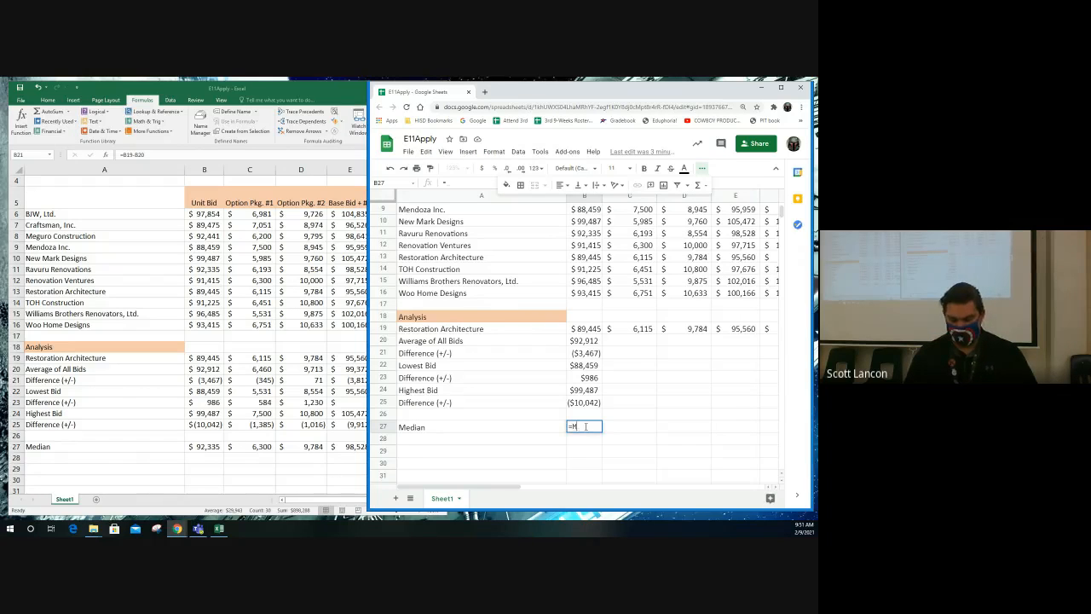
text(MEDIAN()
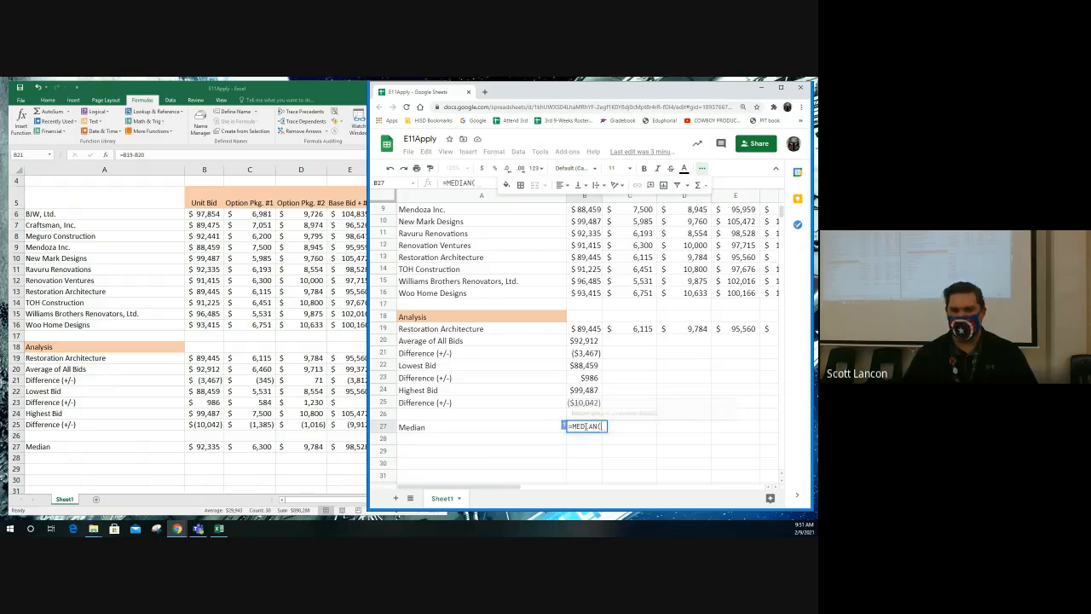
scroll(599, 388, up, 3)
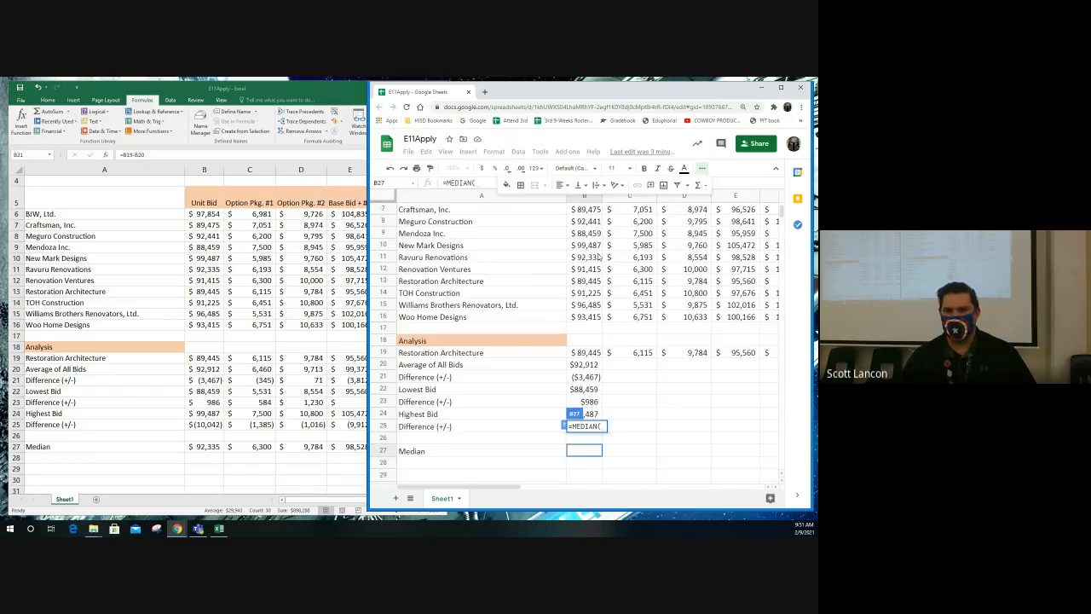
drag(584, 231, 592, 356)
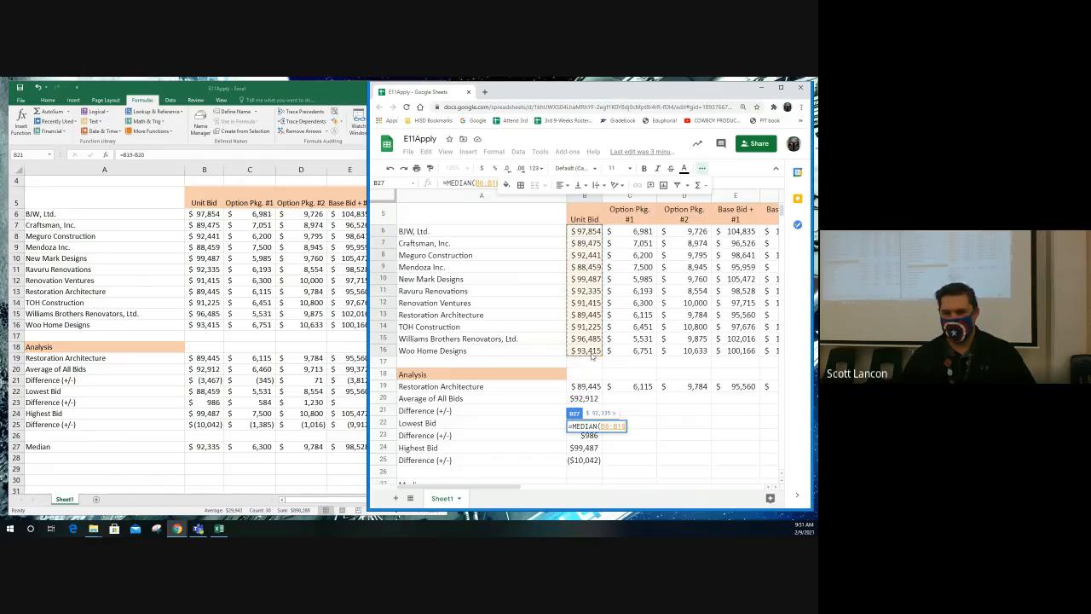
key(Return)
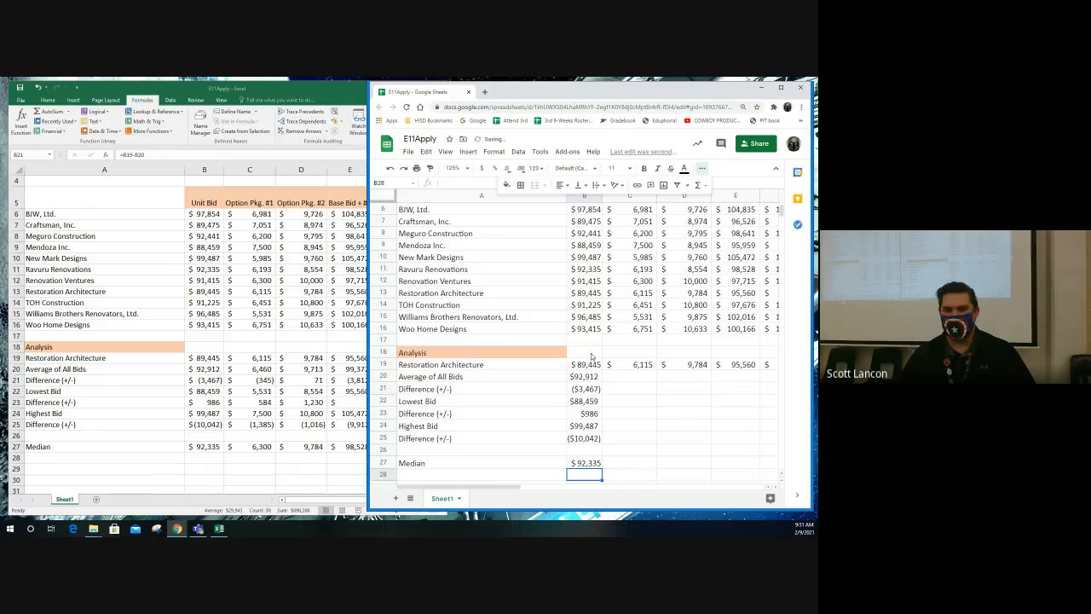
- Fill the Google Sheets analysis formulas in B20:B27 across the remaining bid columns through column F
drag(587, 376, 588, 465)
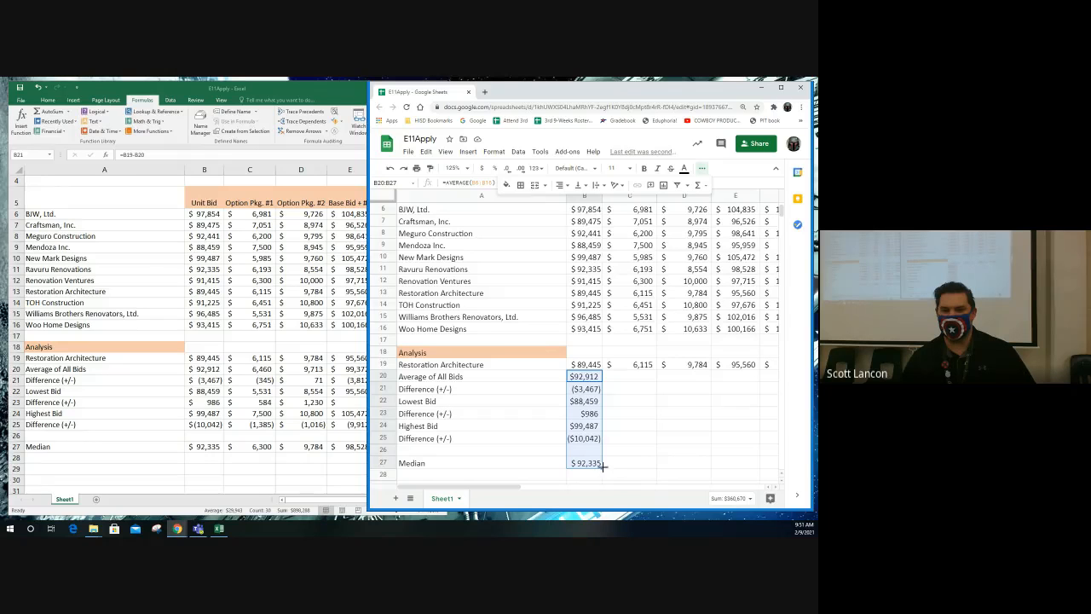
drag(601, 466, 550, 466)
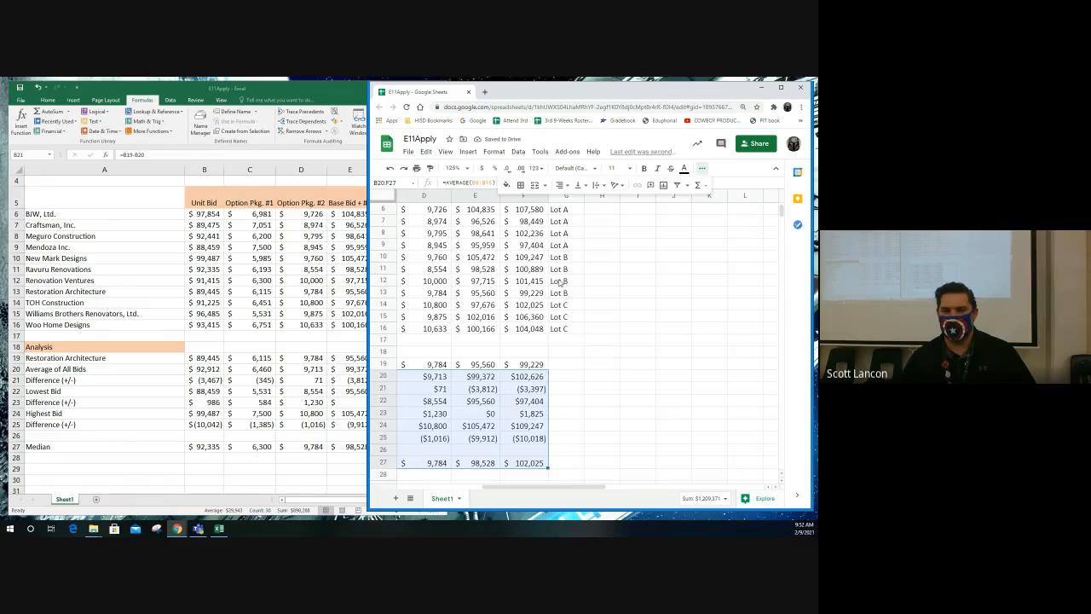
drag(589, 488, 501, 475)
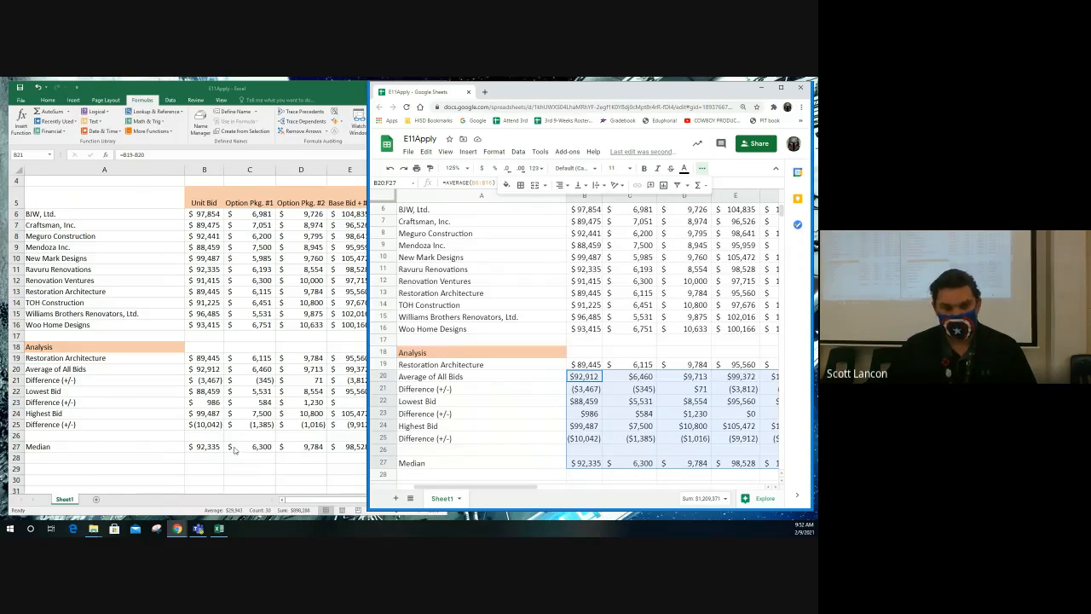
- Select the Base Bid + #2 amounts F6:F16 in Excel, and the same range in Google Sheets, to compare their quick statistics
click(291, 381)
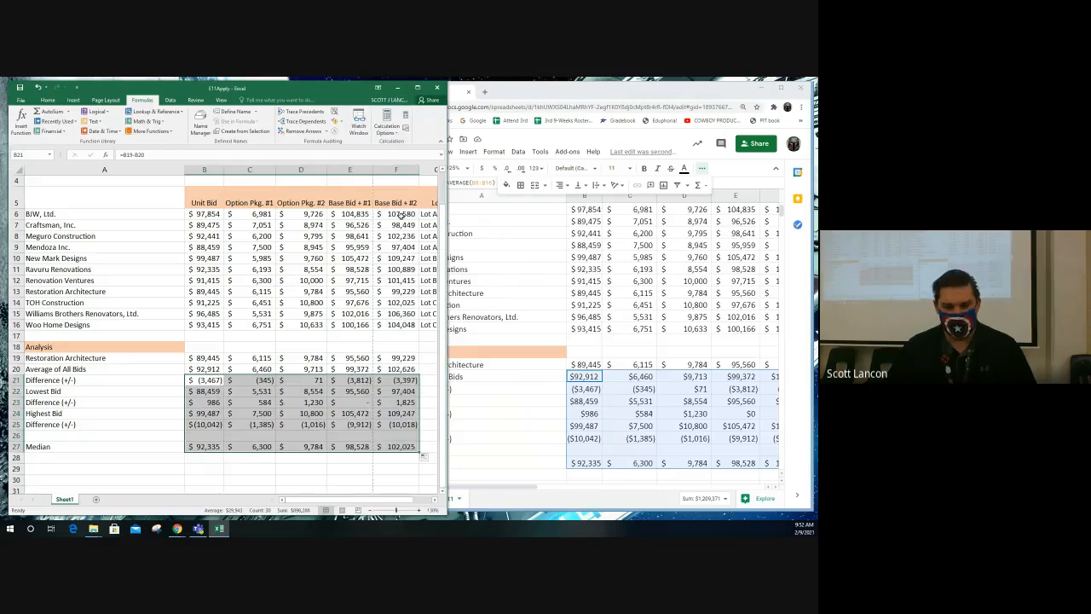
drag(399, 214, 402, 327)
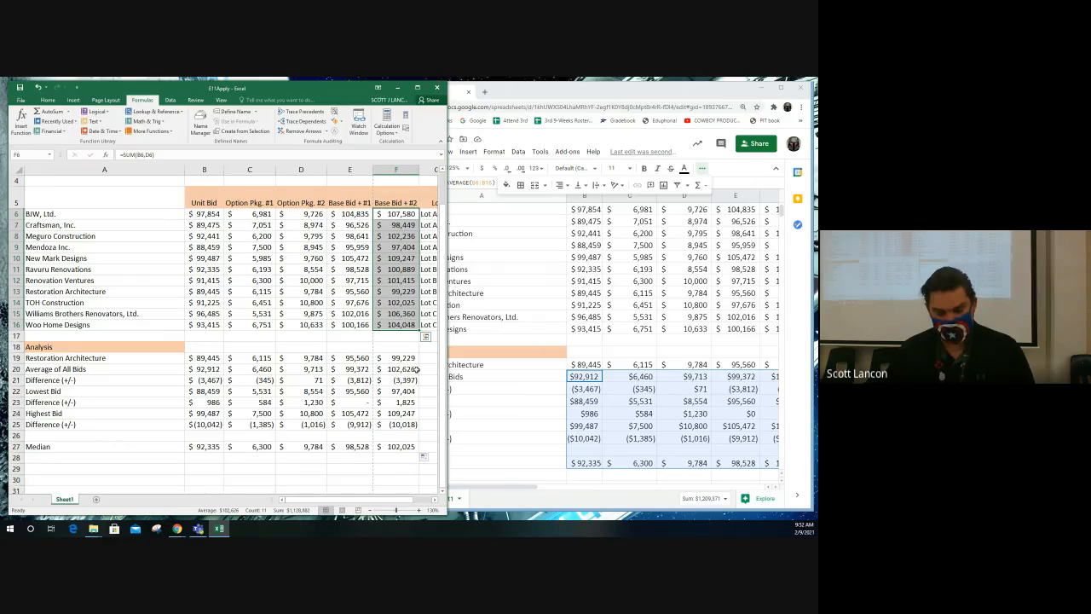
click(639, 415)
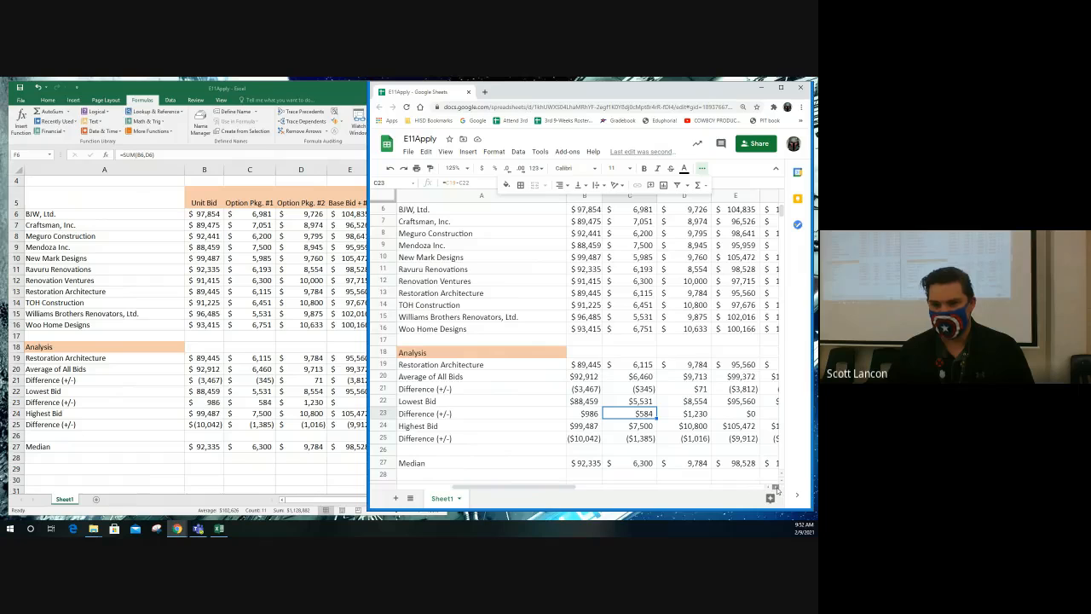
scroll(775, 490, right, 4)
click(575, 215)
drag(578, 219, 599, 330)
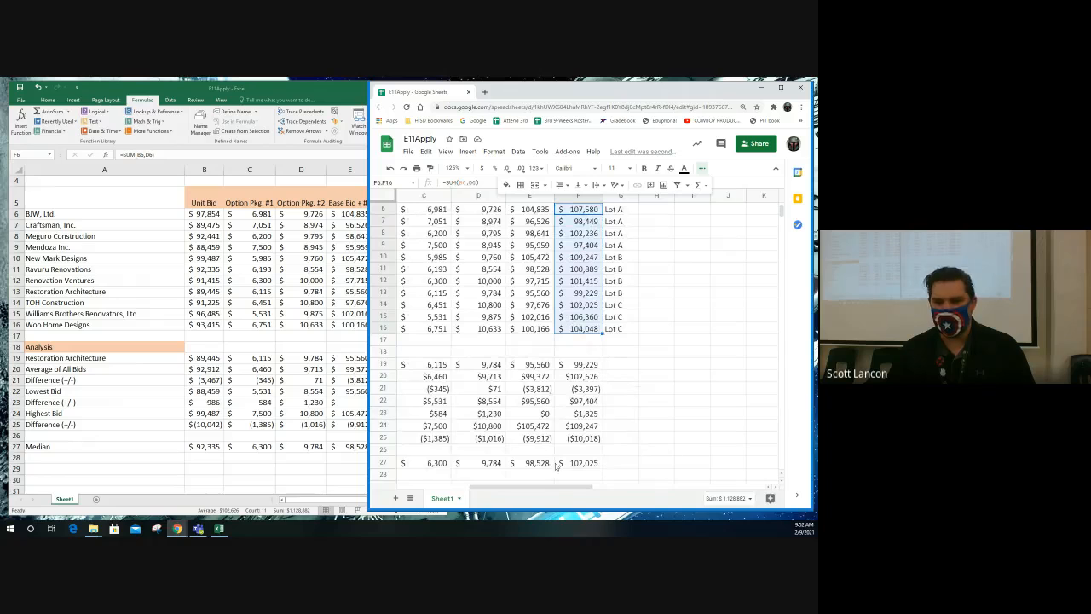
- Set the Google Sheets quick summary for F6:F16 to show the average and review the other available statistics
click(746, 503)
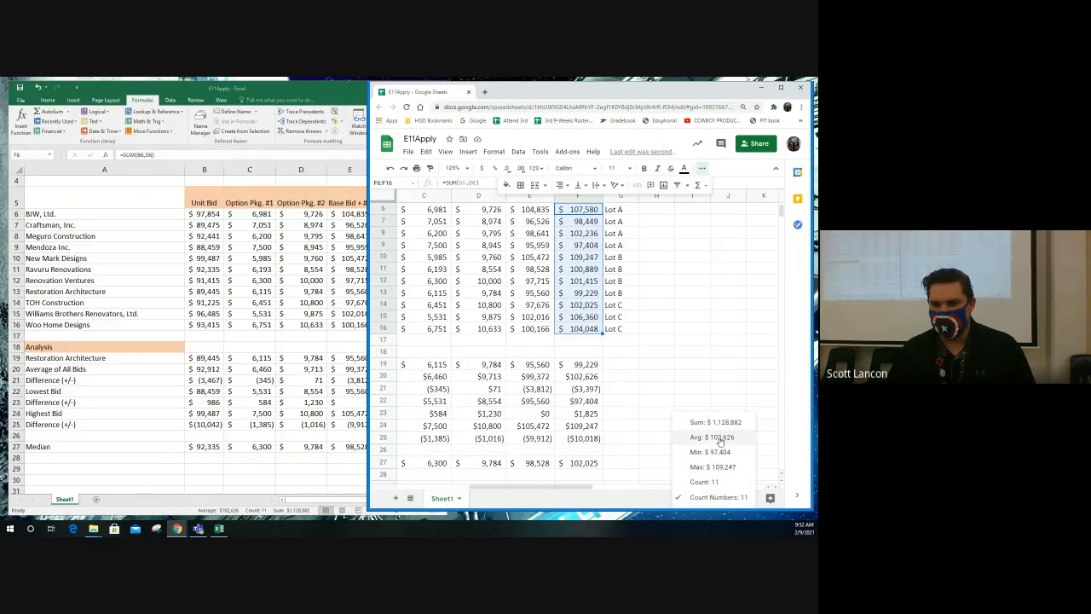
click(697, 497)
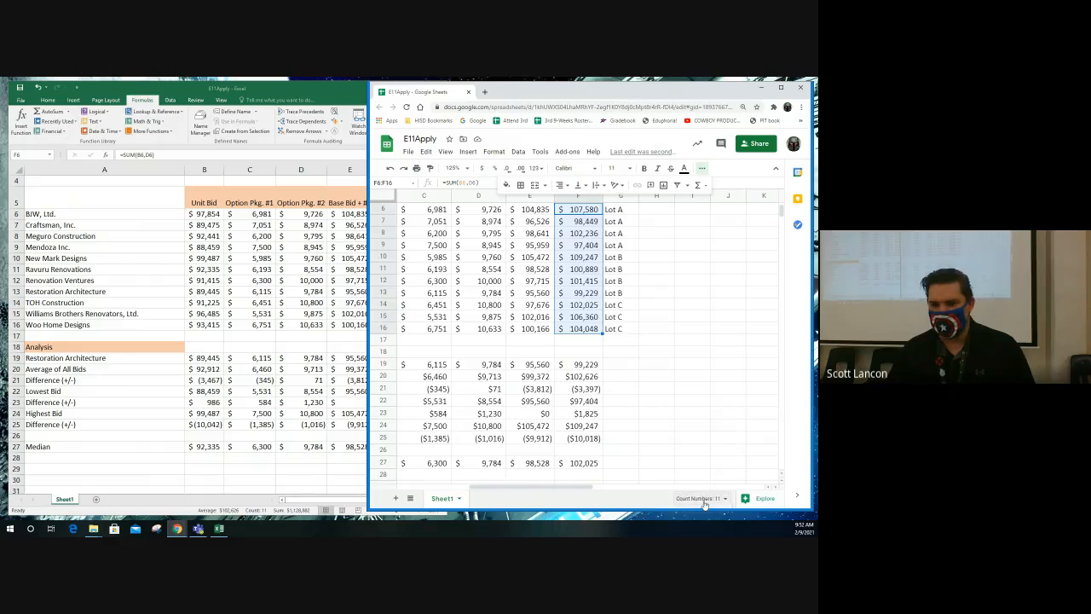
click(724, 499)
click(694, 439)
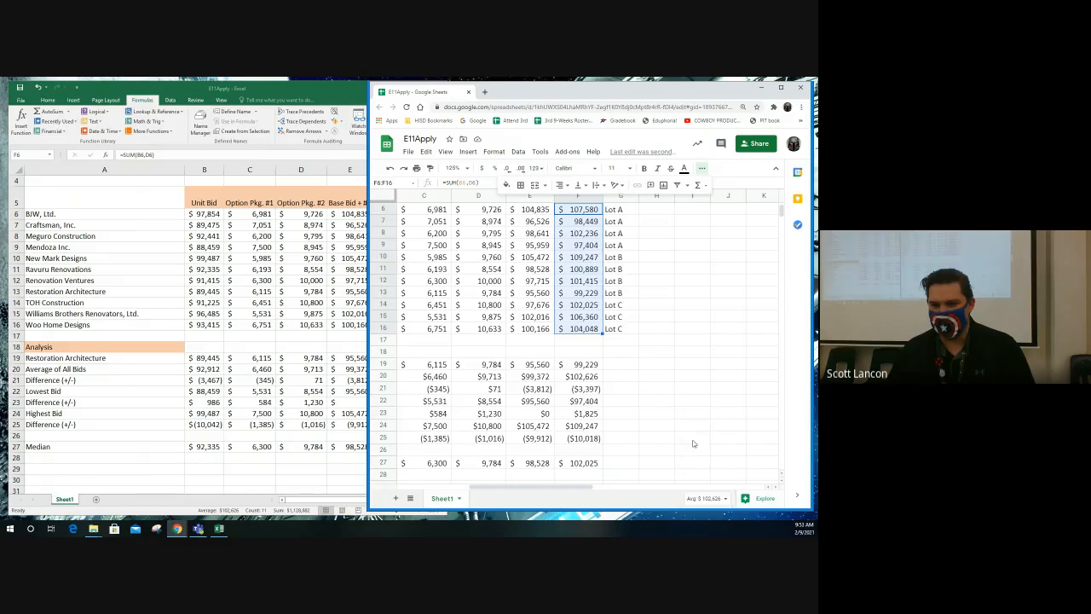
click(726, 500)
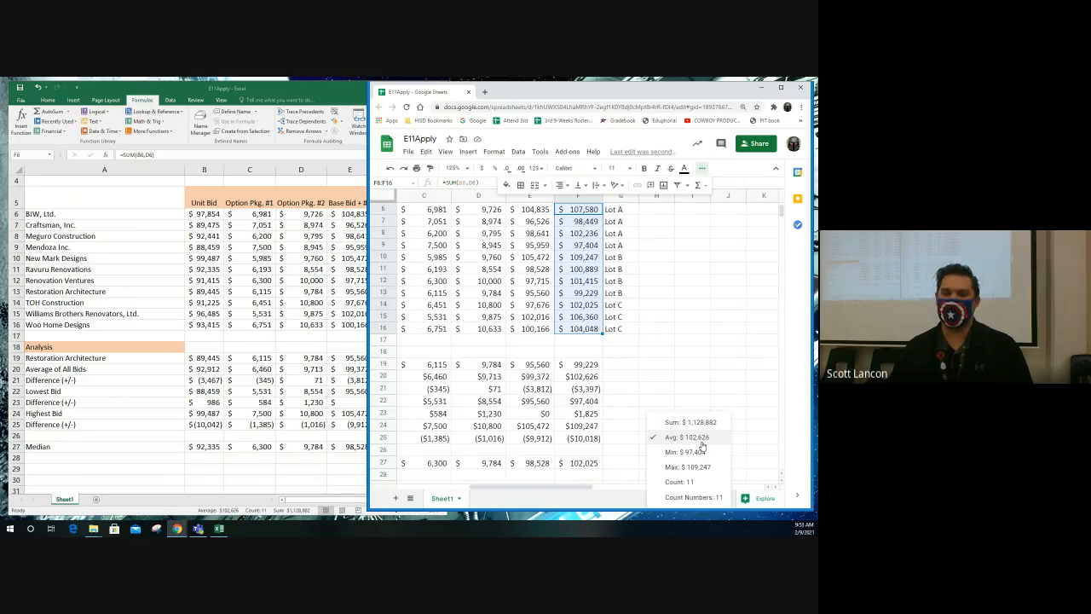
click(701, 445)
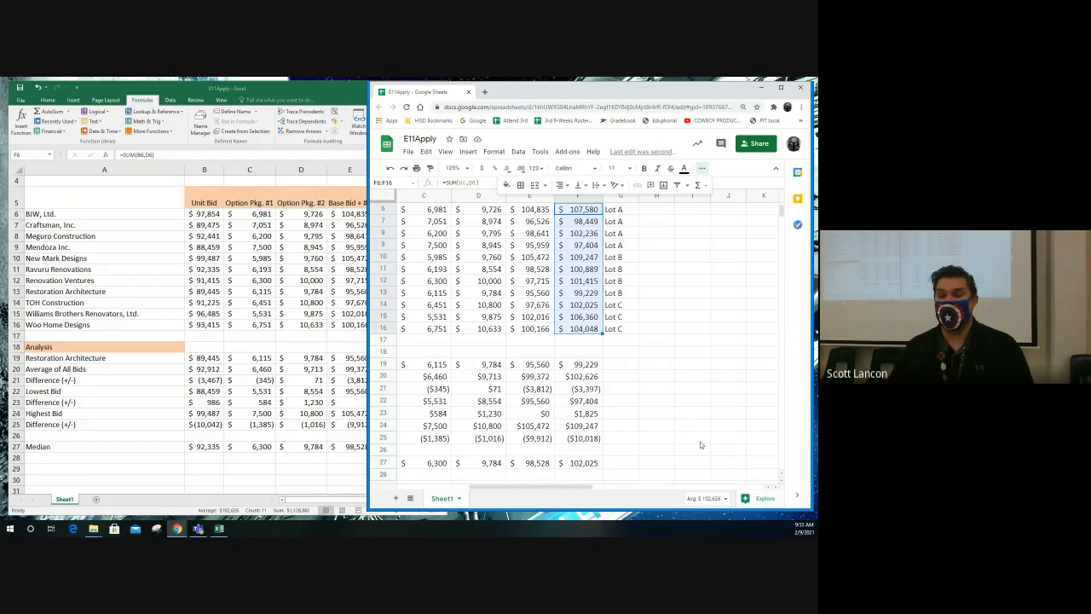
click(707, 498)
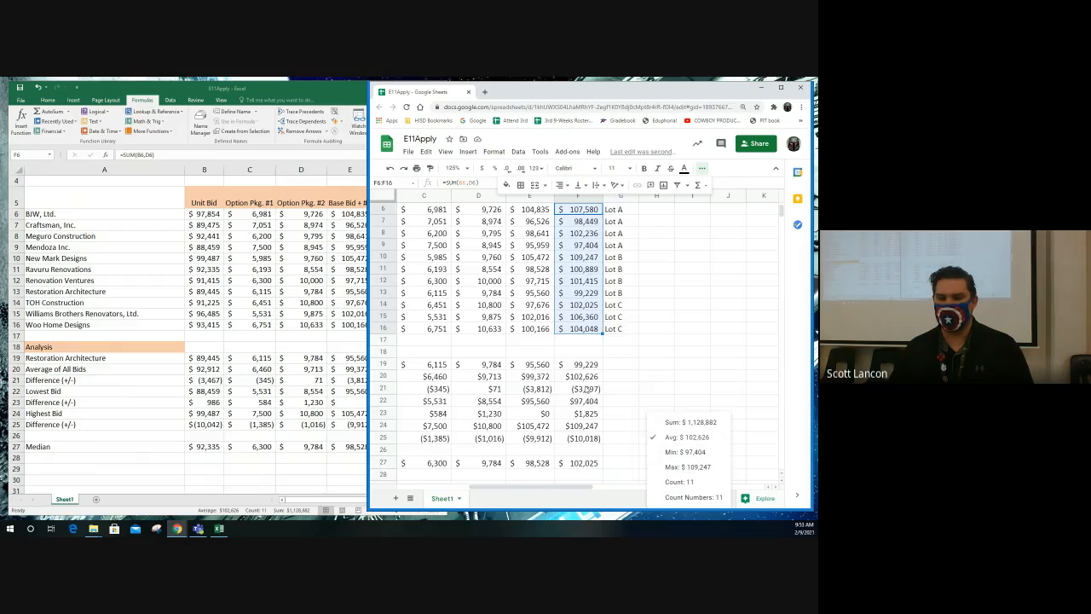
click(665, 357)
click(583, 259)
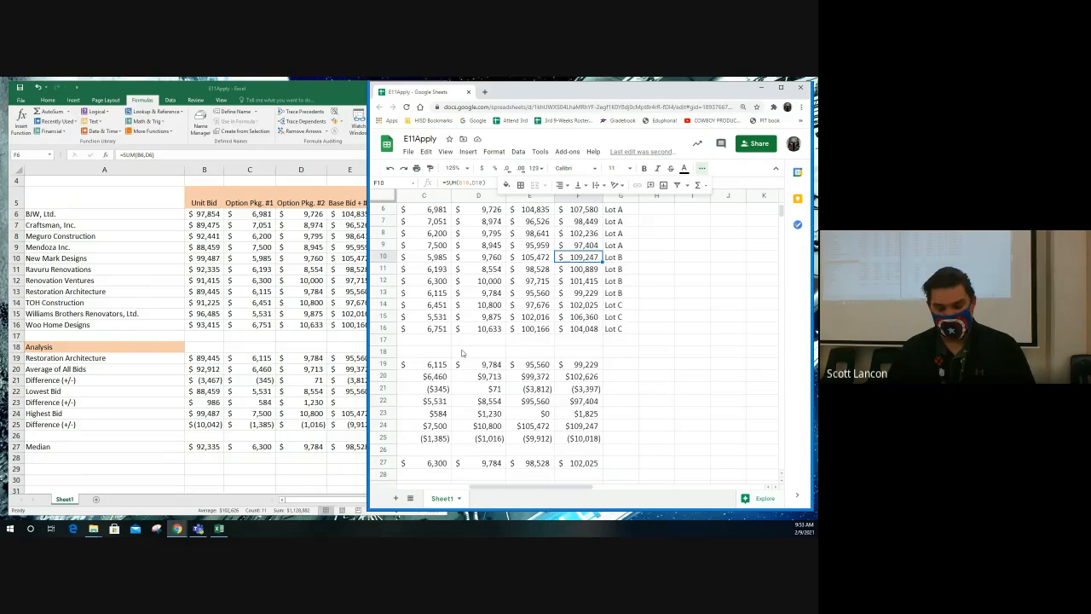
- Switch to Excel, widen its window, and open the Subtotal dialog for the bid table A5:G16
key(alt+Tab)
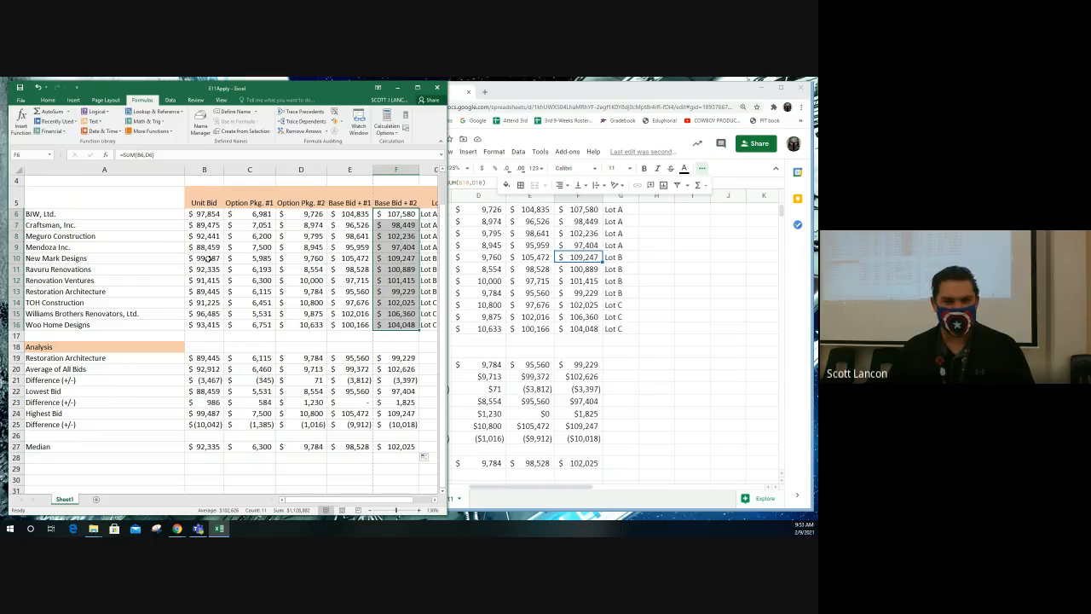
drag(60, 205, 303, 302)
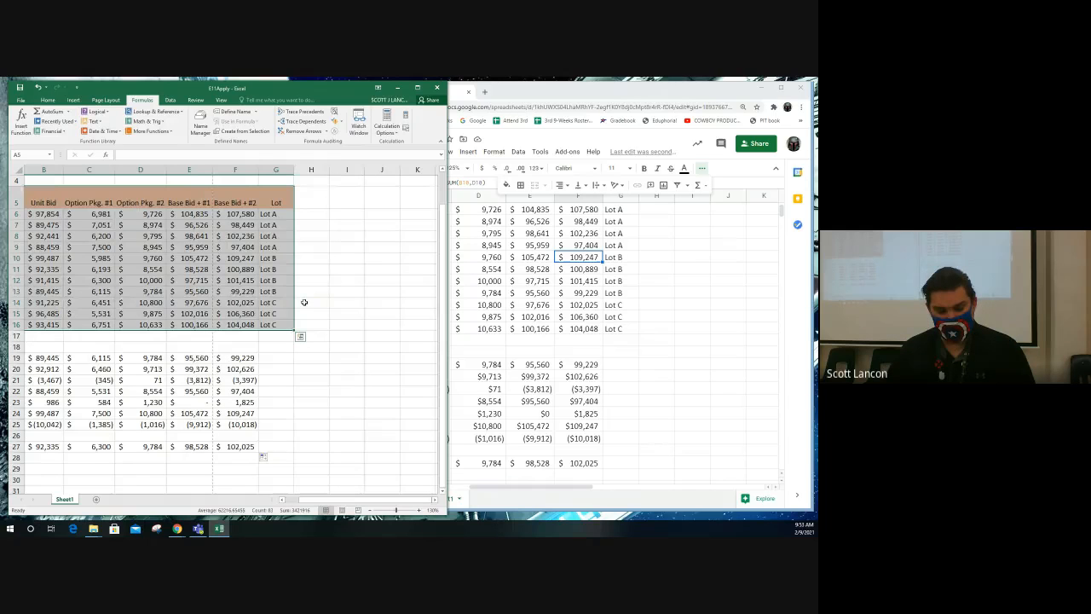
click(173, 101)
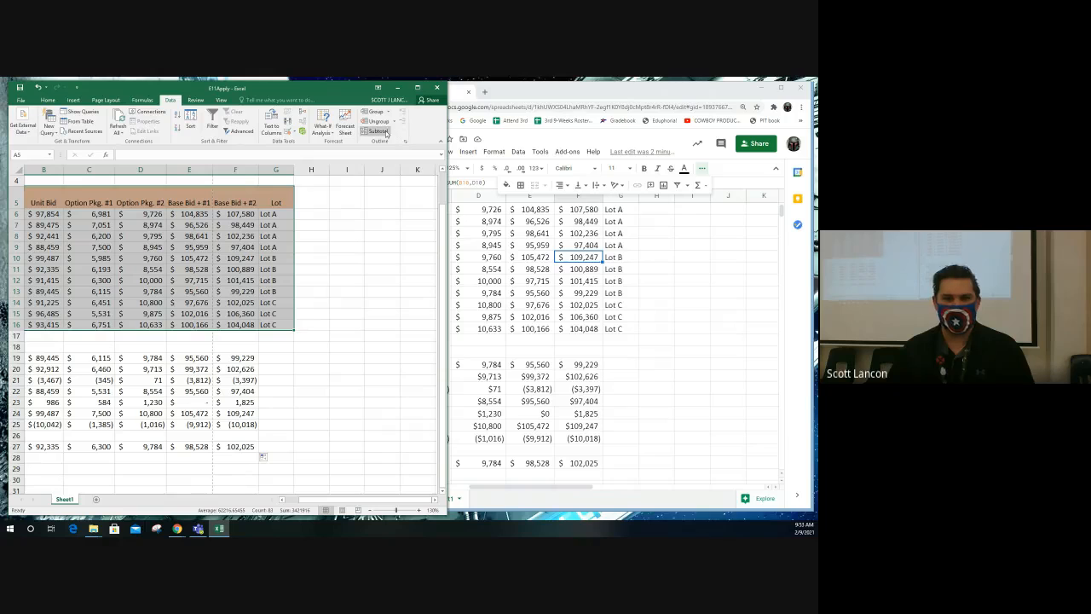
drag(446, 145, 661, 145)
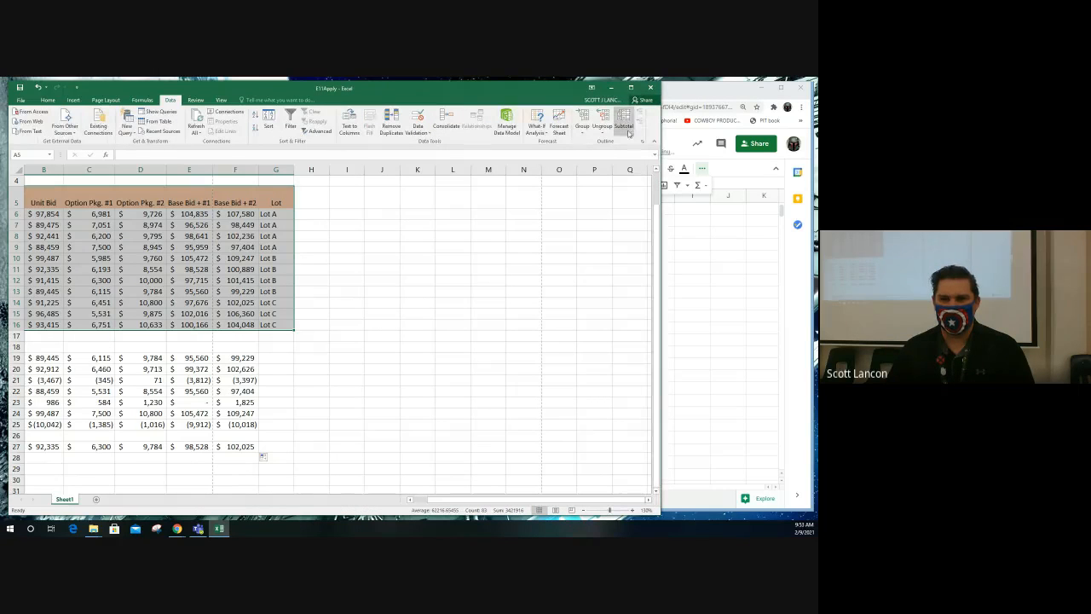
drag(661, 145, 278, 145)
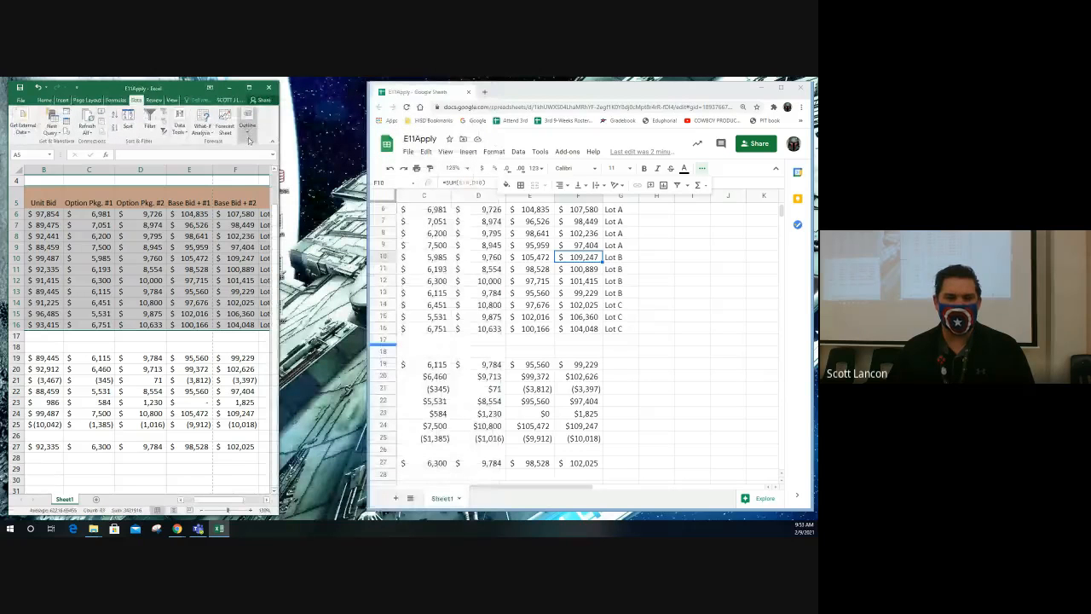
click(247, 132)
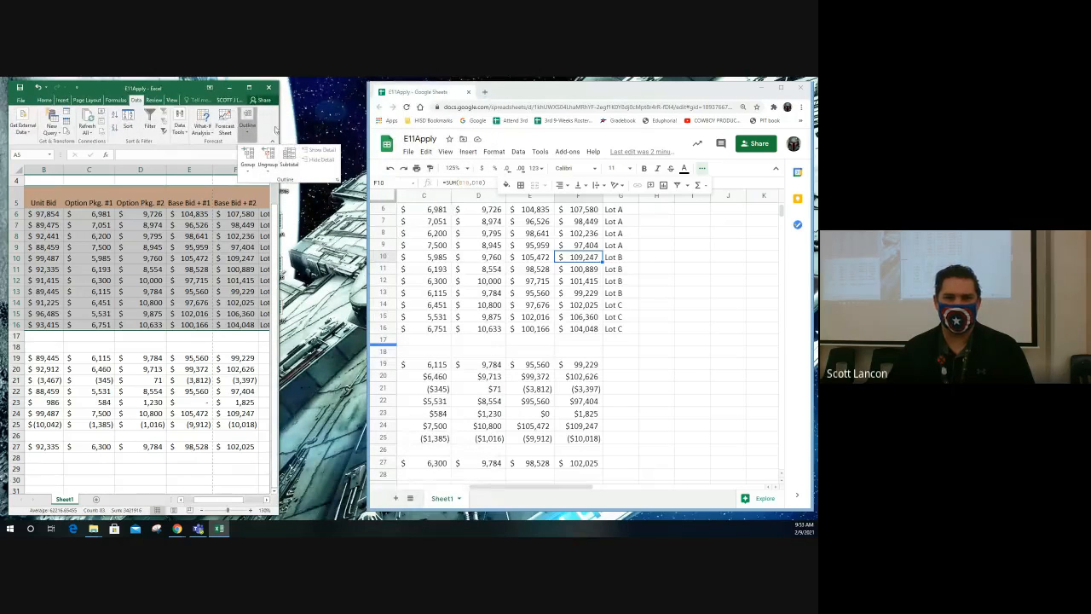
drag(279, 126, 542, 126)
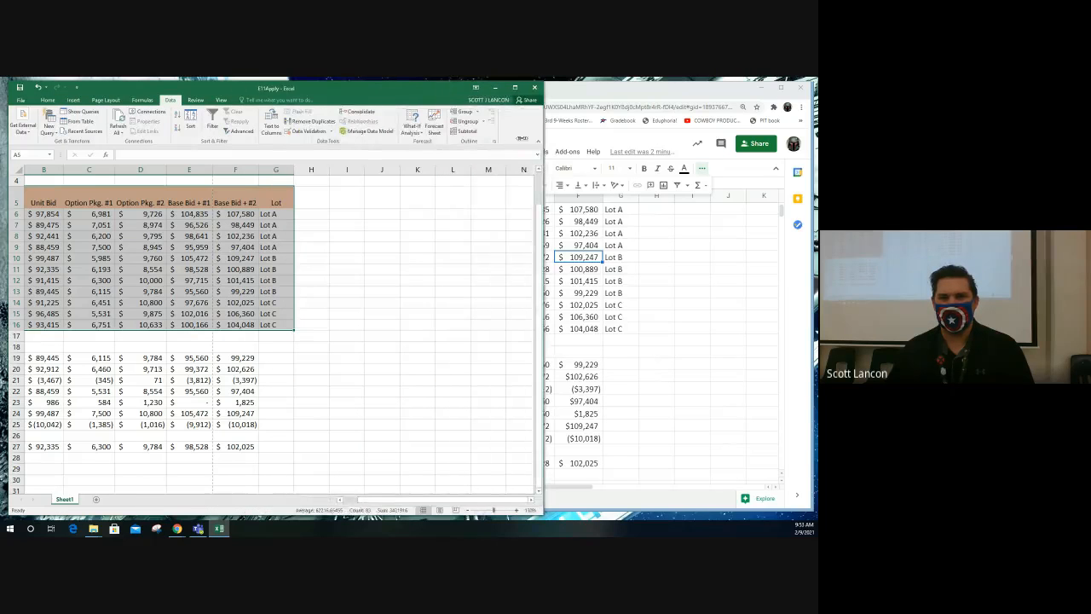
click(474, 132)
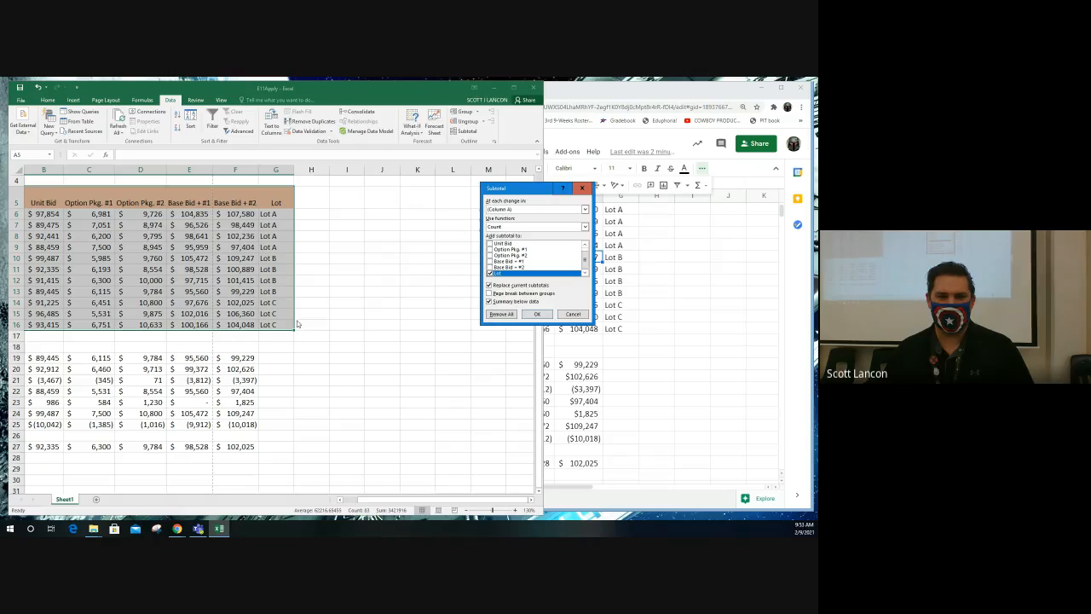
- Add subtotals to the bid table that count the Lot column at each change in Lot
click(586, 210)
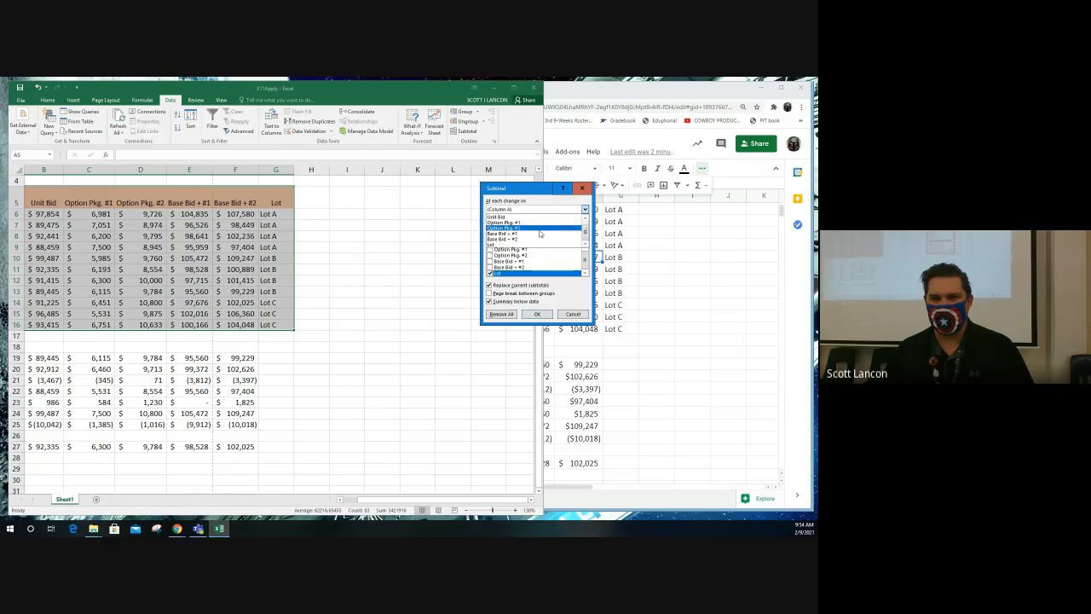
click(514, 245)
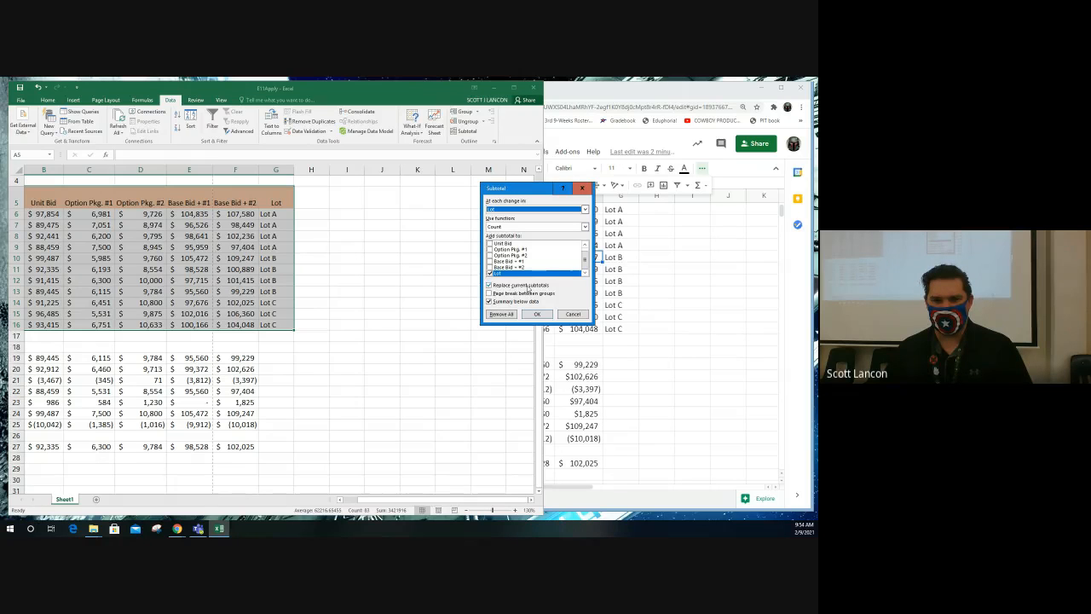
click(511, 227)
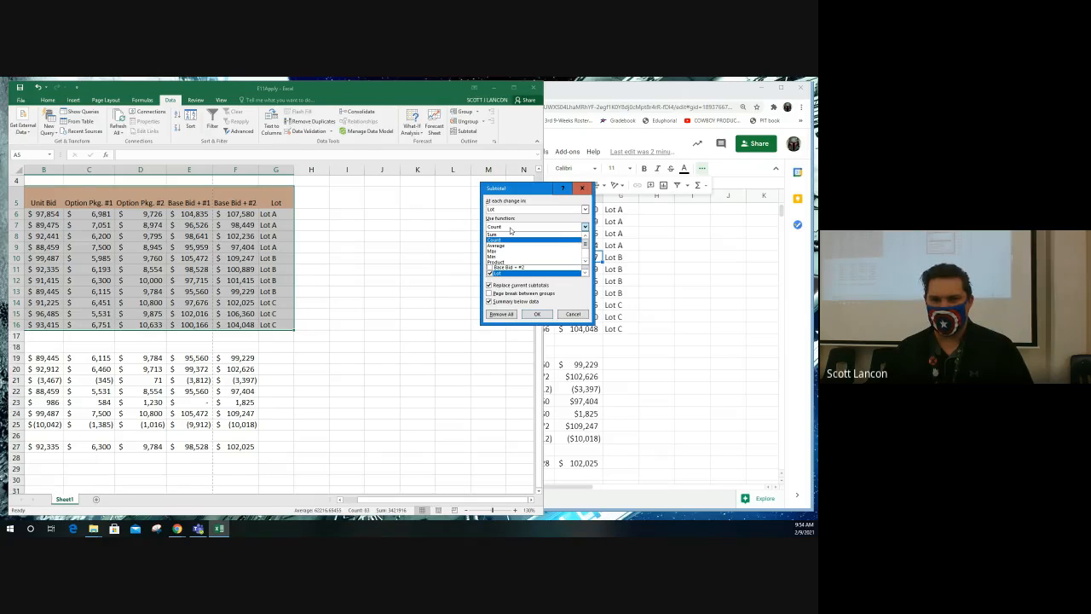
click(511, 228)
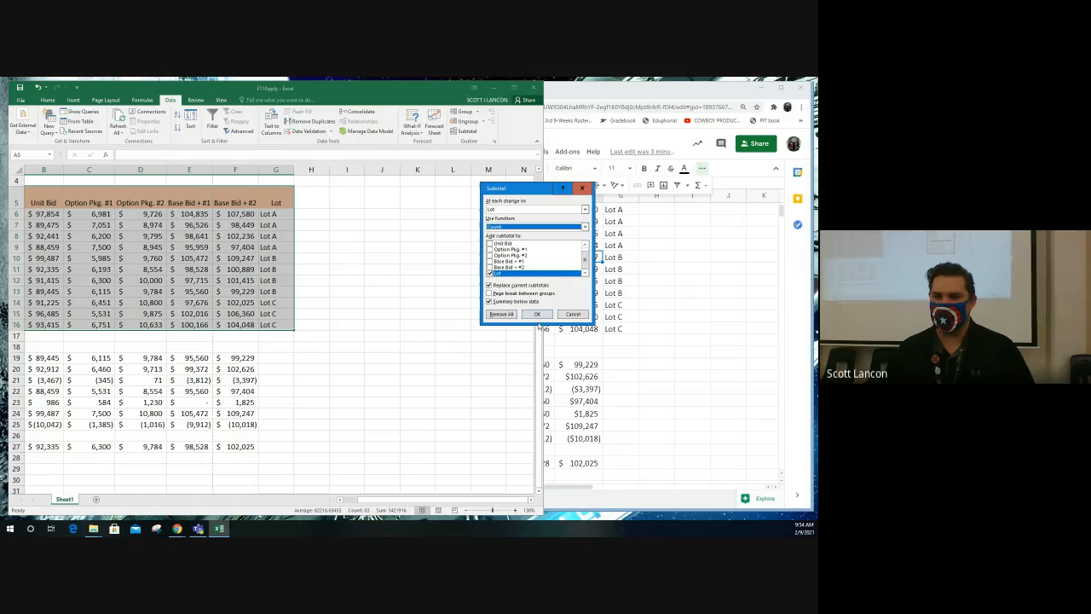
click(538, 315)
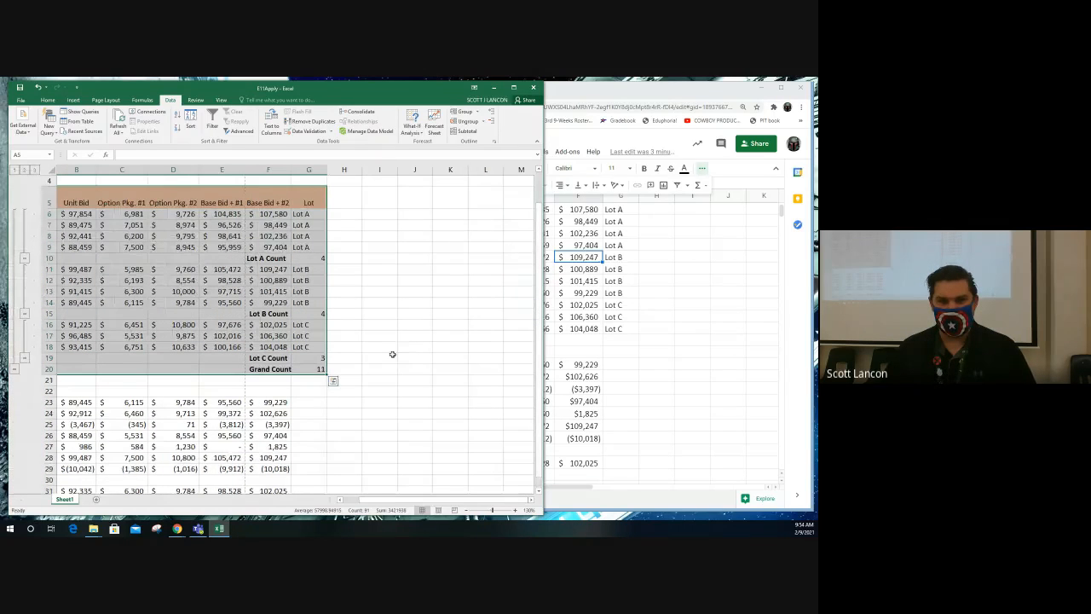
- Examine the inserted count labels and SUBTOTAL formulas for Lot A, Lot B, Lot C and the grand count, plus the analysis rows
drag(402, 498, 341, 498)
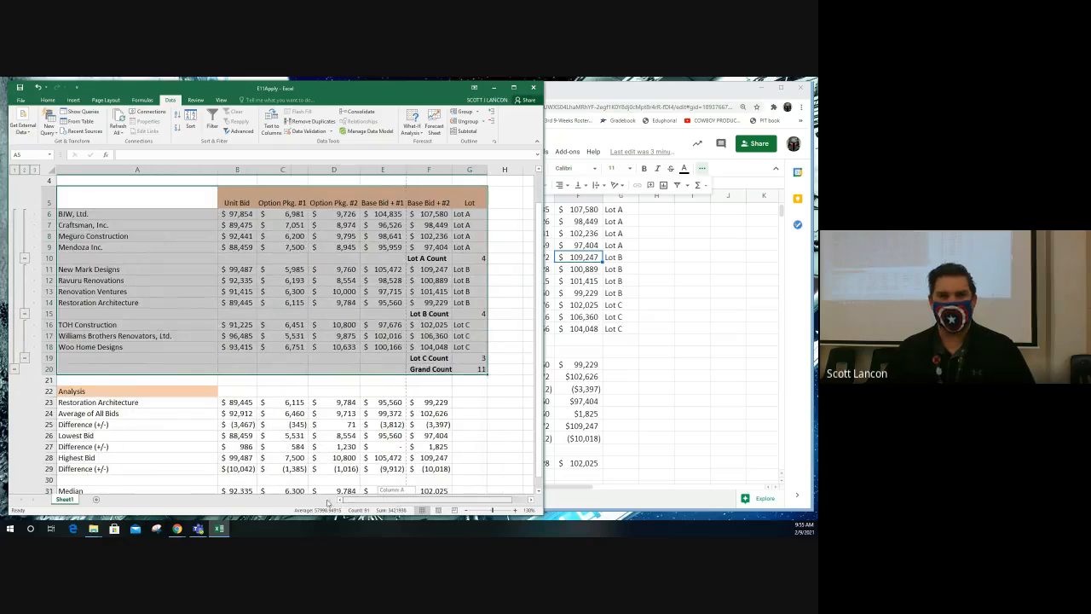
click(49, 257)
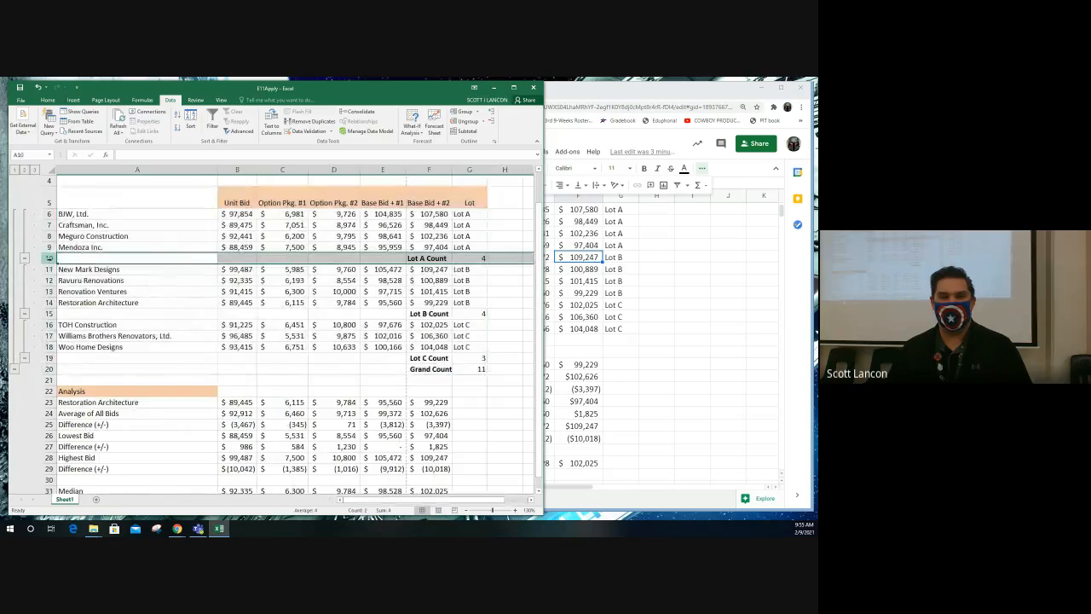
click(422, 258)
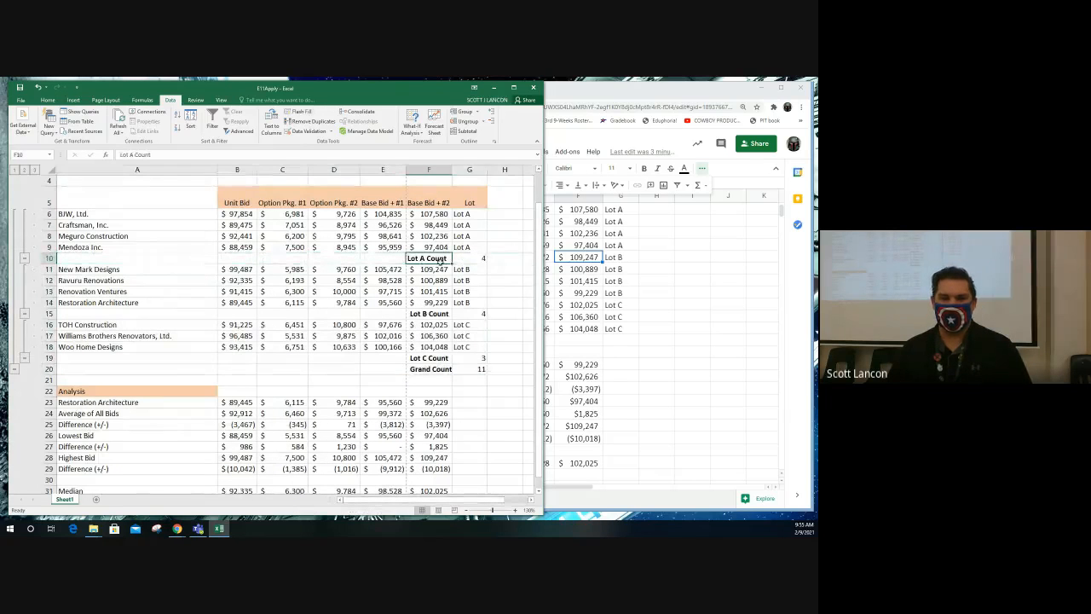
click(470, 260)
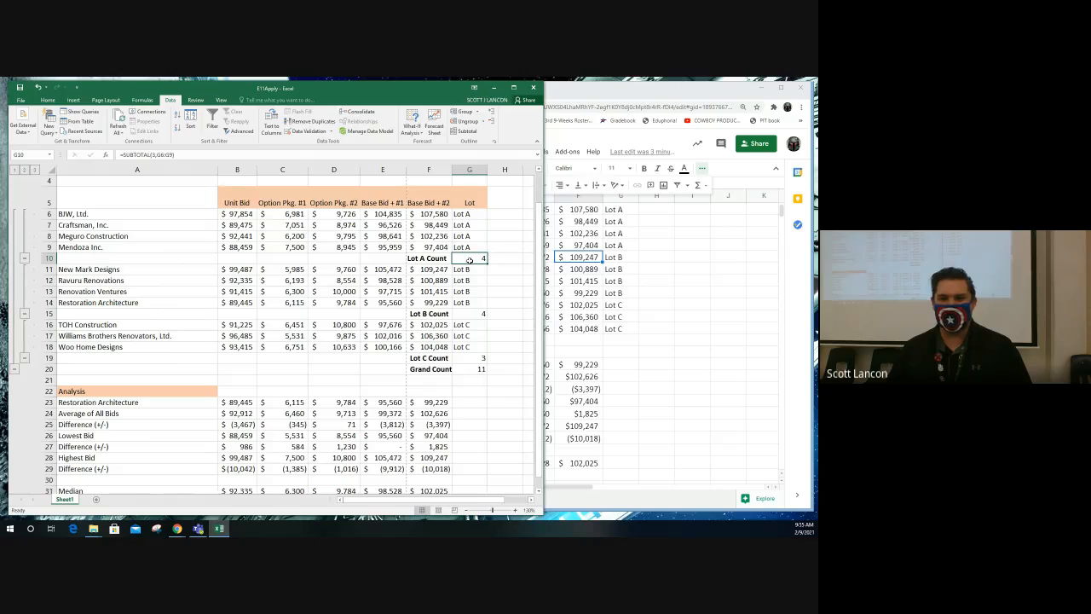
click(433, 314)
click(471, 314)
click(437, 357)
click(469, 357)
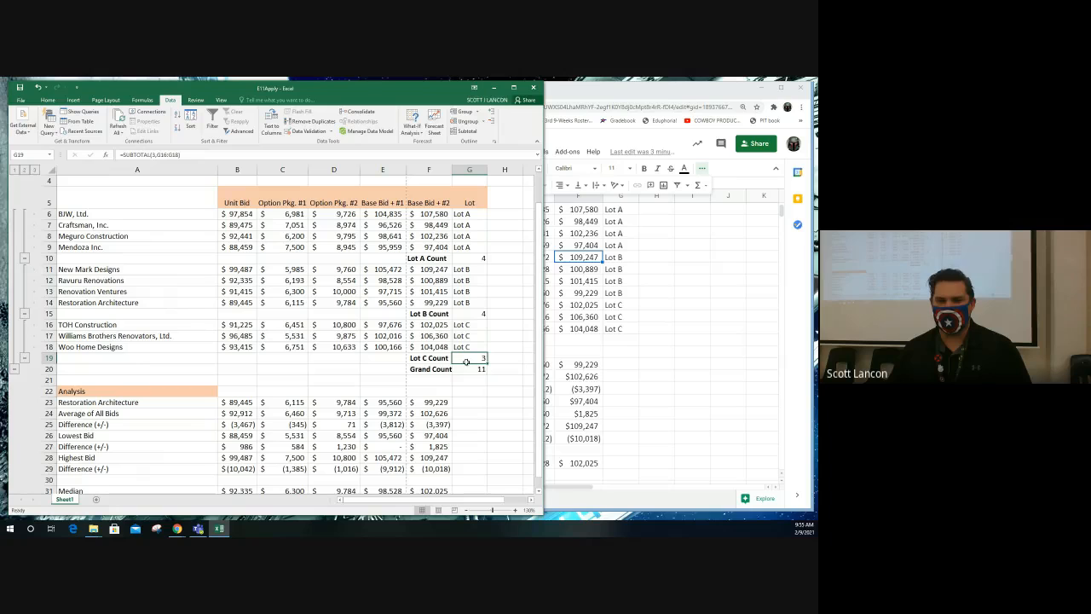
click(472, 369)
click(444, 369)
click(471, 369)
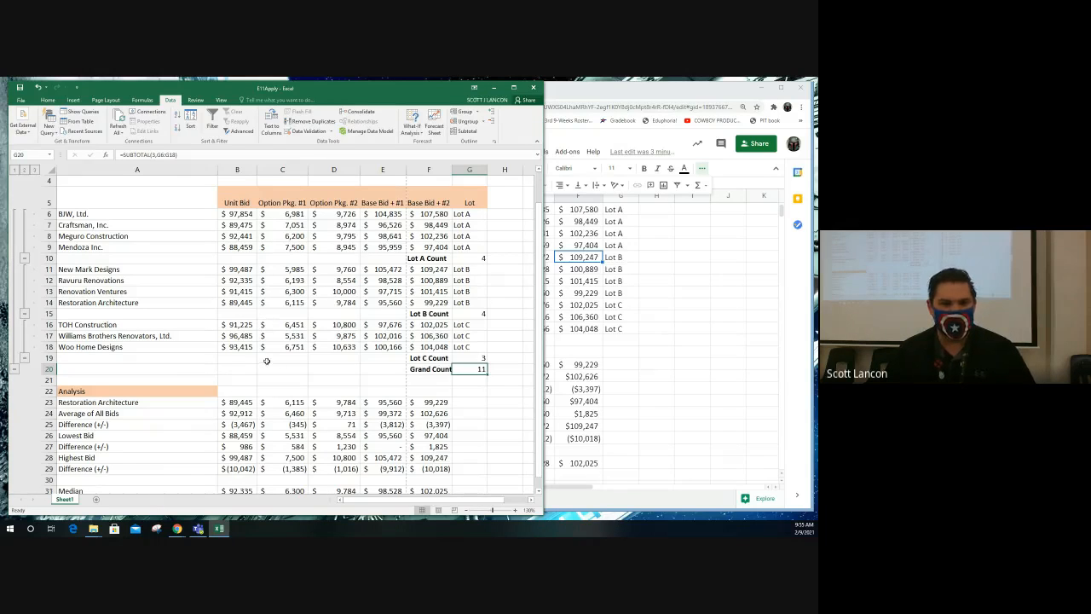
scroll(328, 332, down, 2)
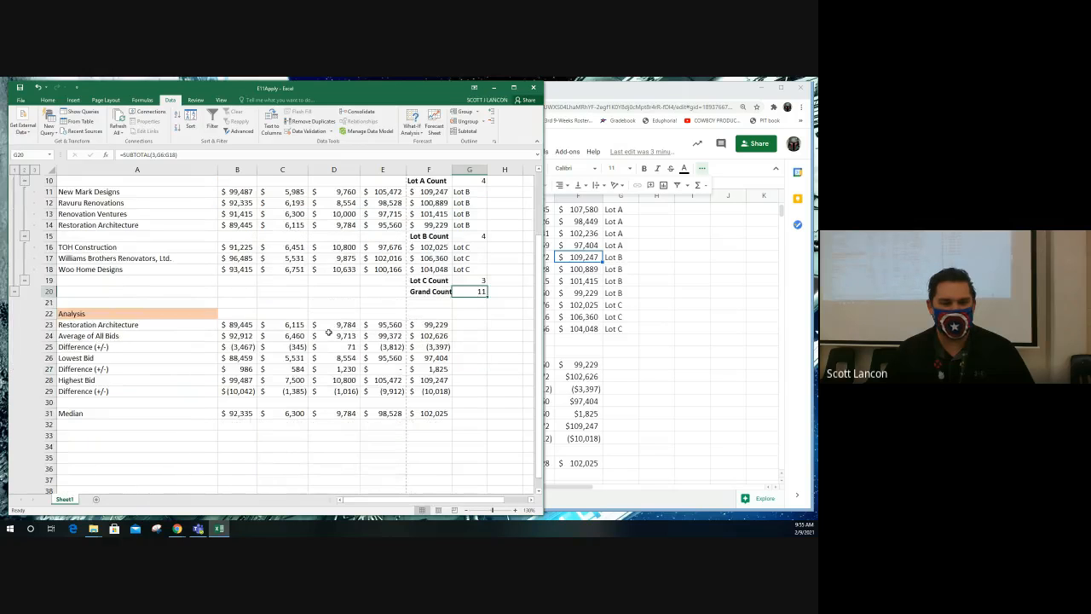
scroll(328, 333, up, 1)
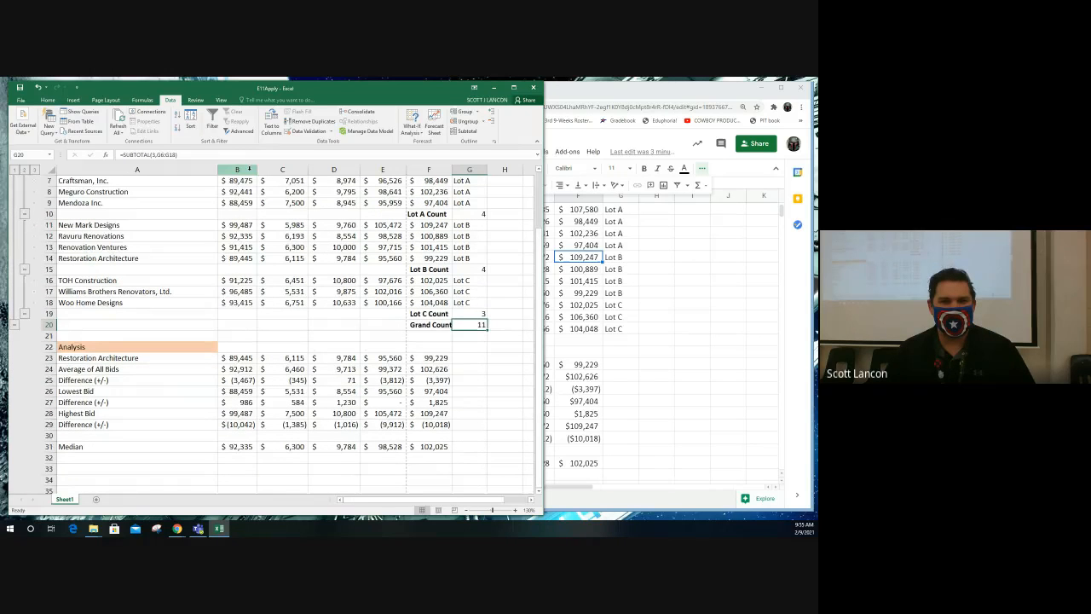
- Fit the widths of columns C and D to their contents in the Excel bid sheet
click(245, 169)
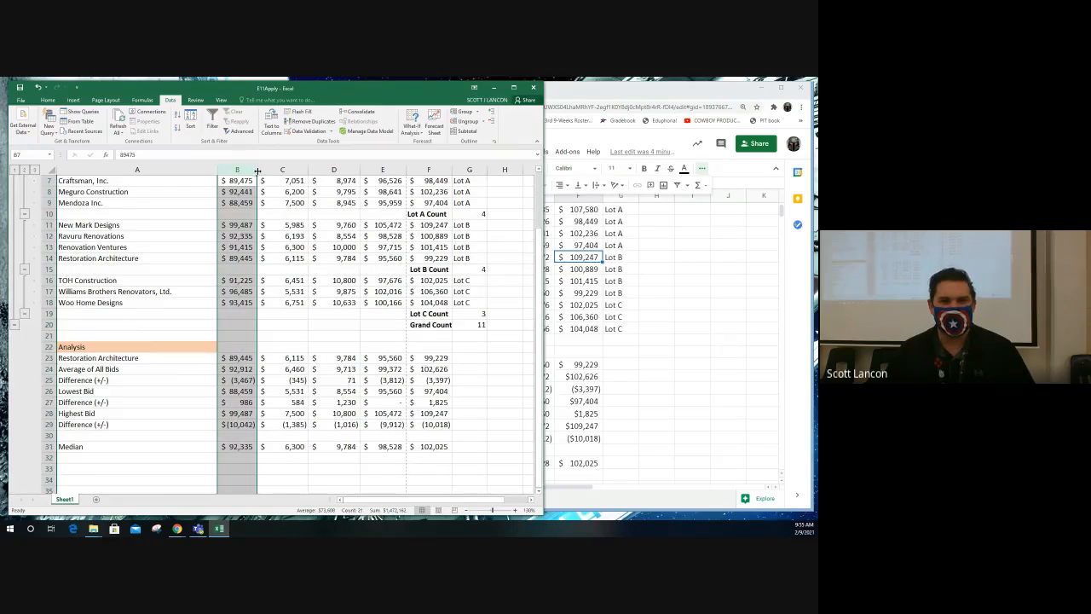
double_click(308, 168)
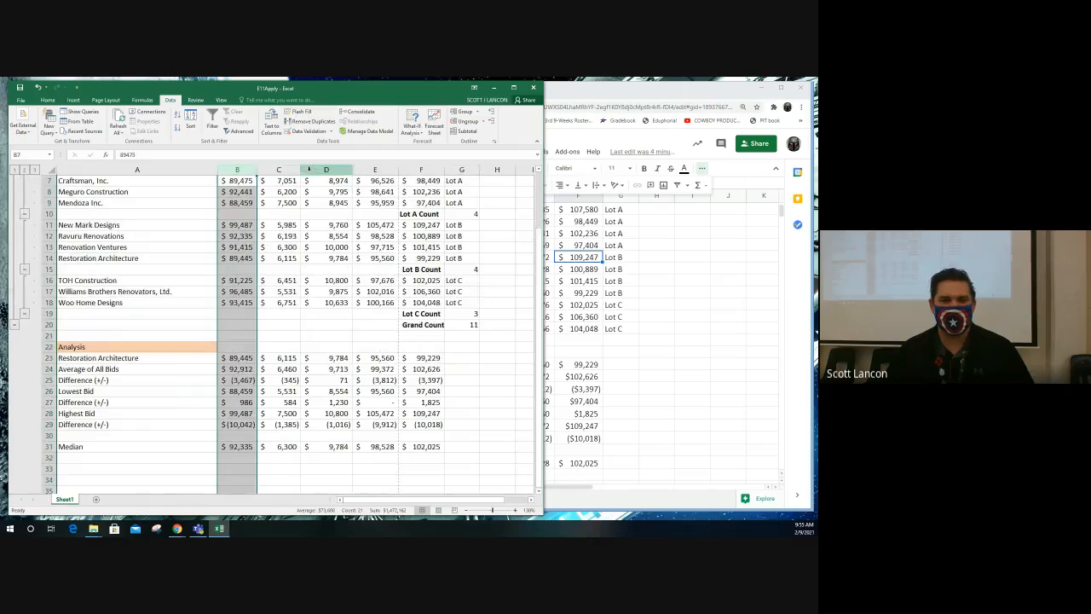
double_click(352, 169)
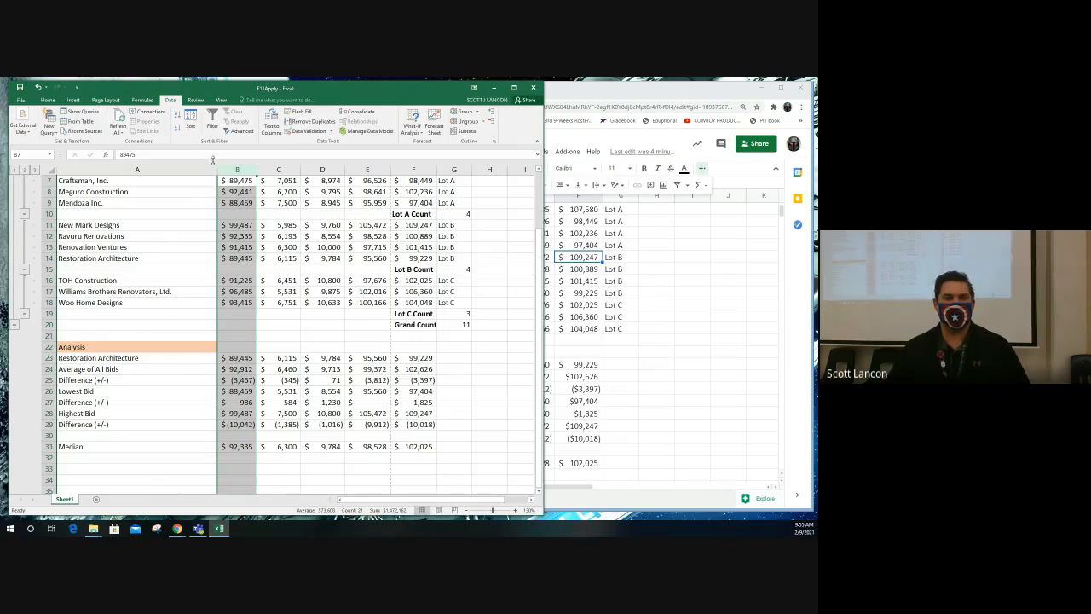
scroll(480, 180, up, 2)
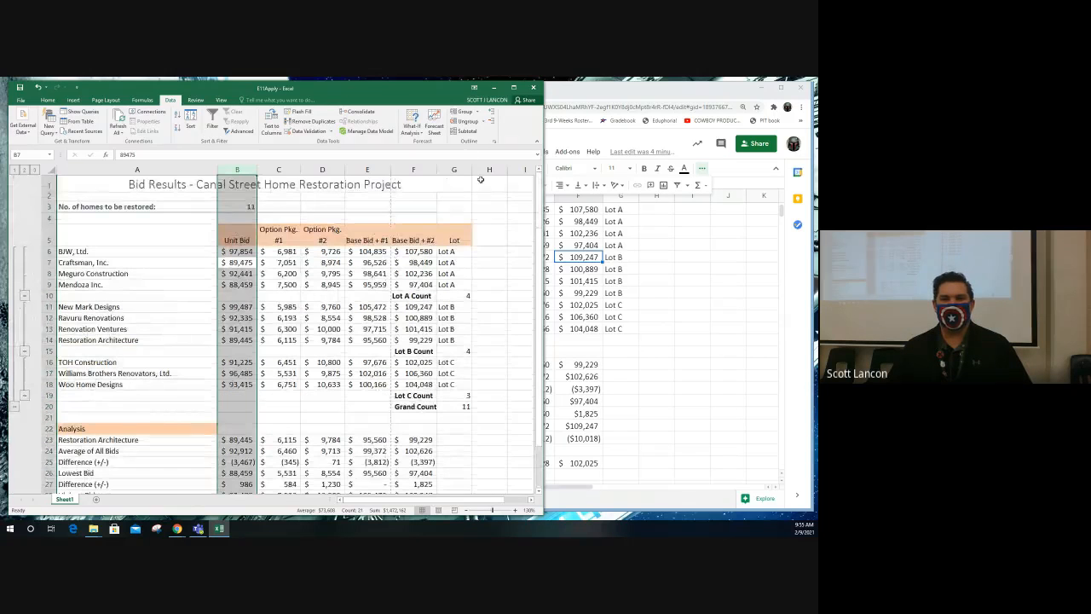
- Close the E11Apply Excel workbook without saving and widen the Google Sheets window to show more columns
click(535, 88)
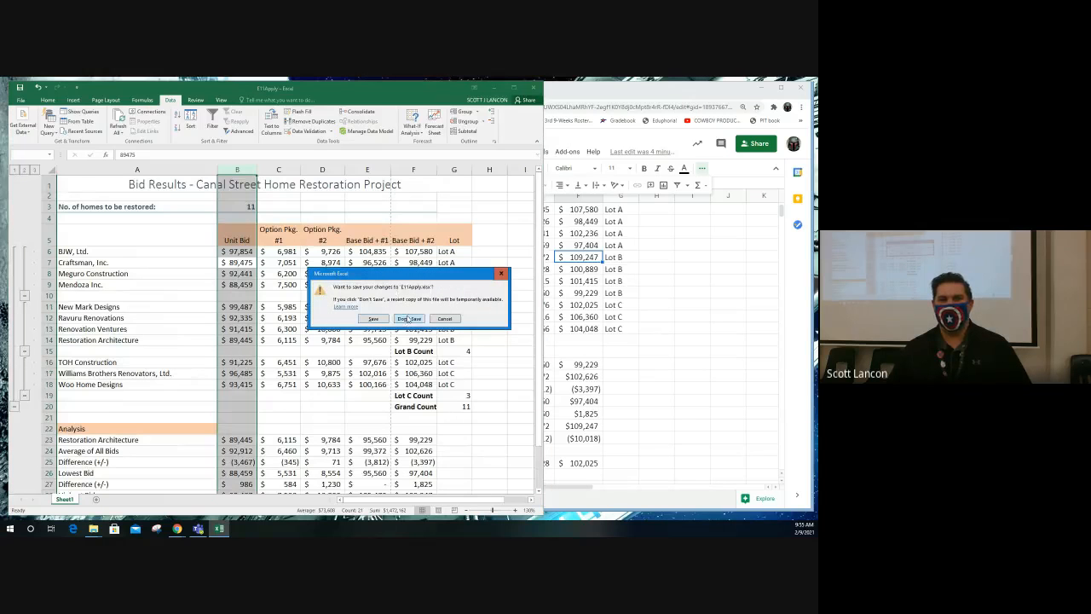
click(409, 318)
drag(369, 259, 208, 259)
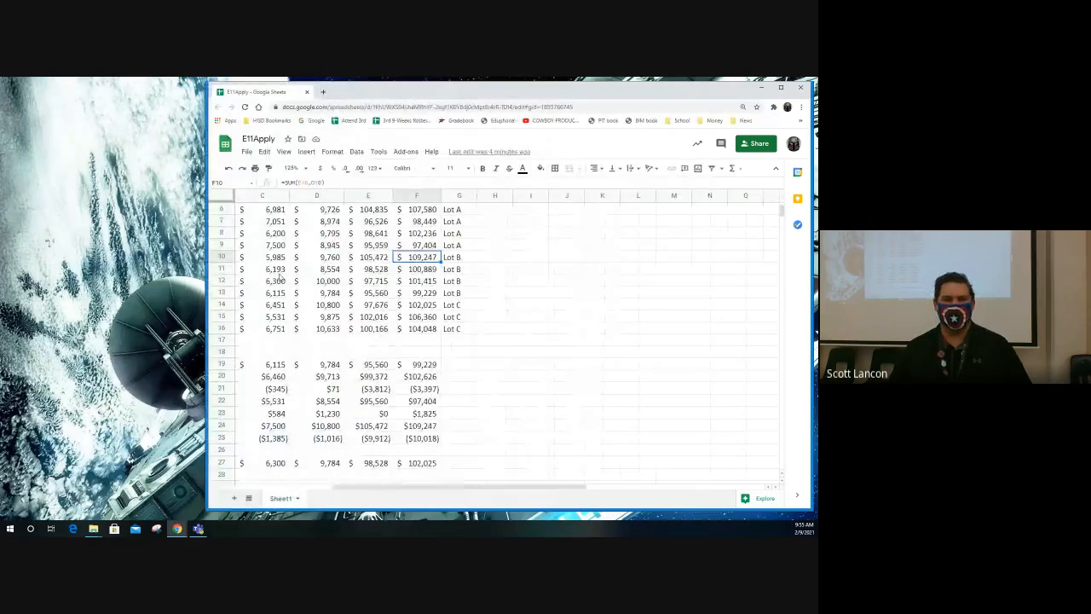
- Insert a blank row above New Mark Designs at row 10 and another above TOH Construction at row 15
scroll(416, 285, up, 2)
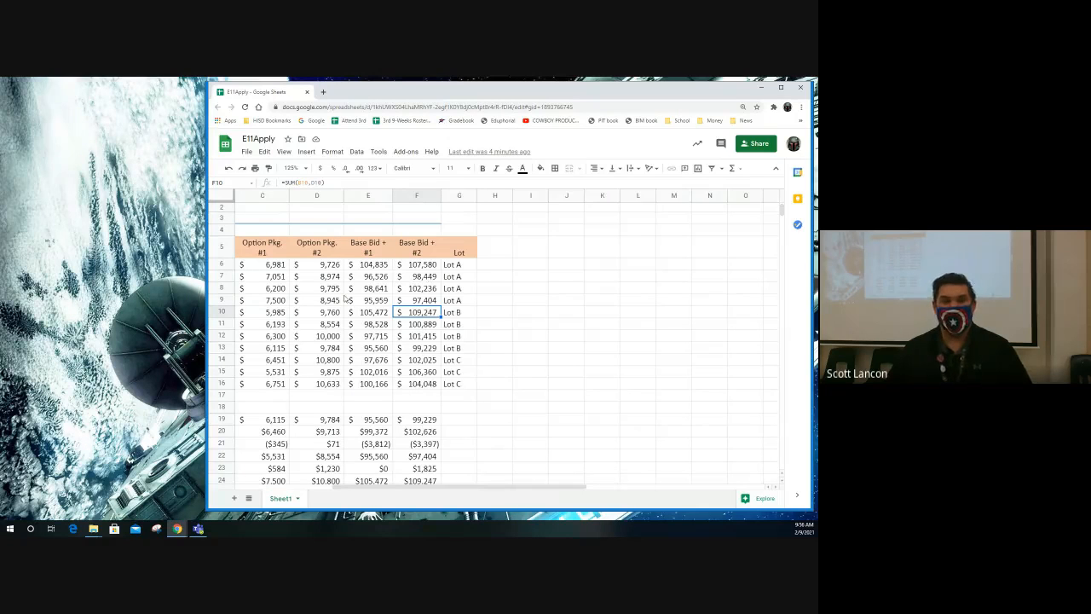
click(220, 312)
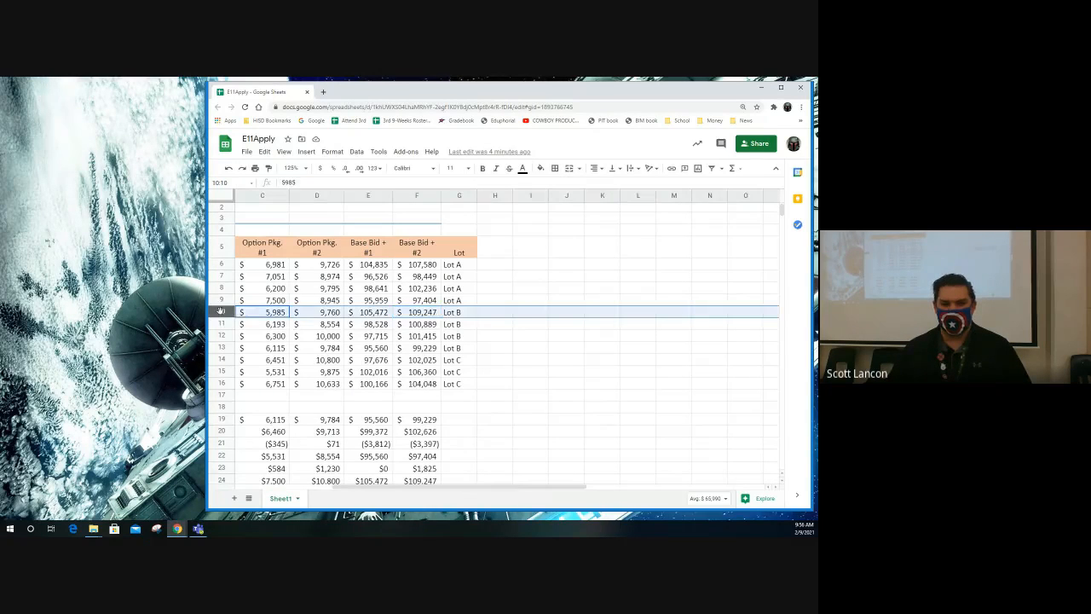
right_click(219, 311)
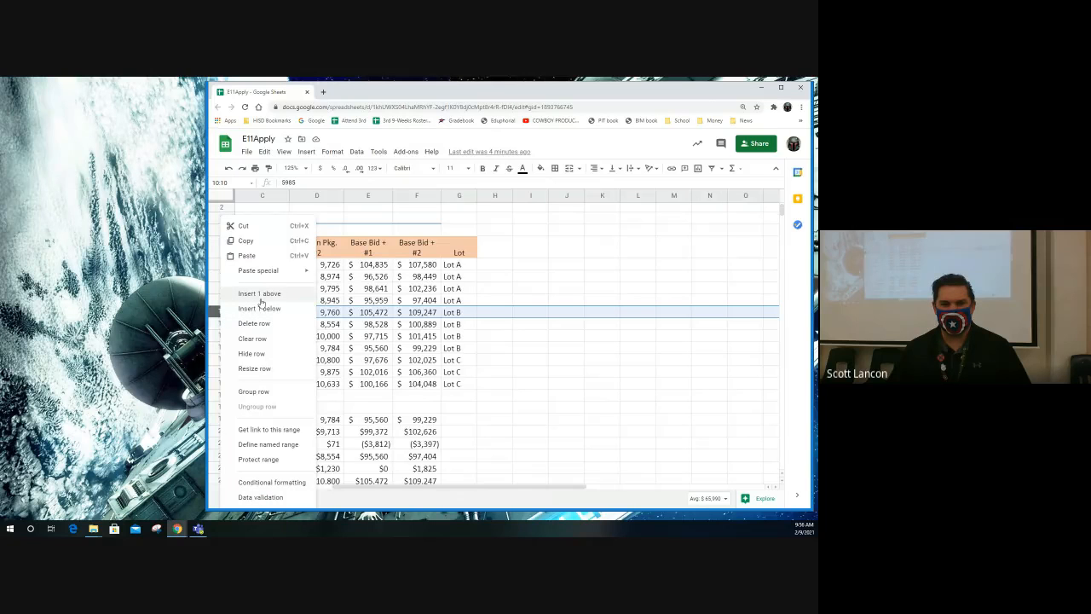
click(260, 298)
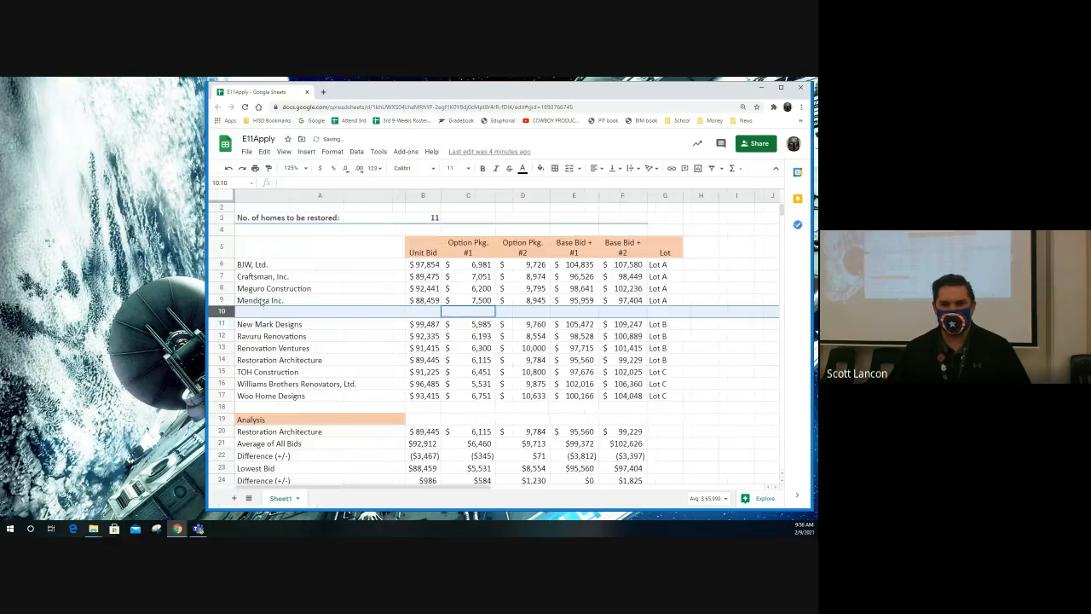
click(221, 372)
right_click(221, 372)
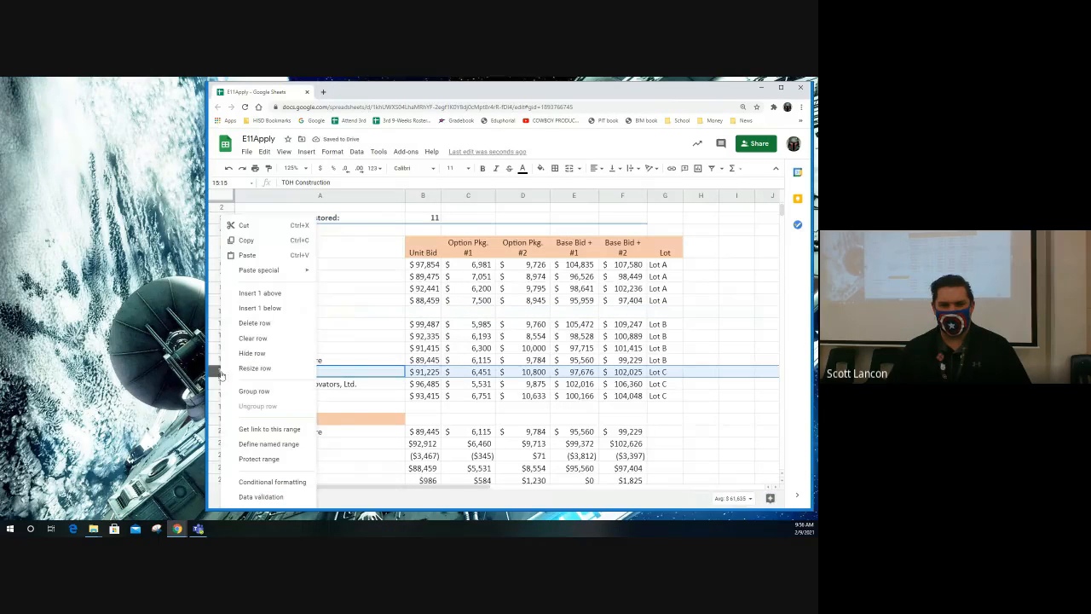
click(259, 293)
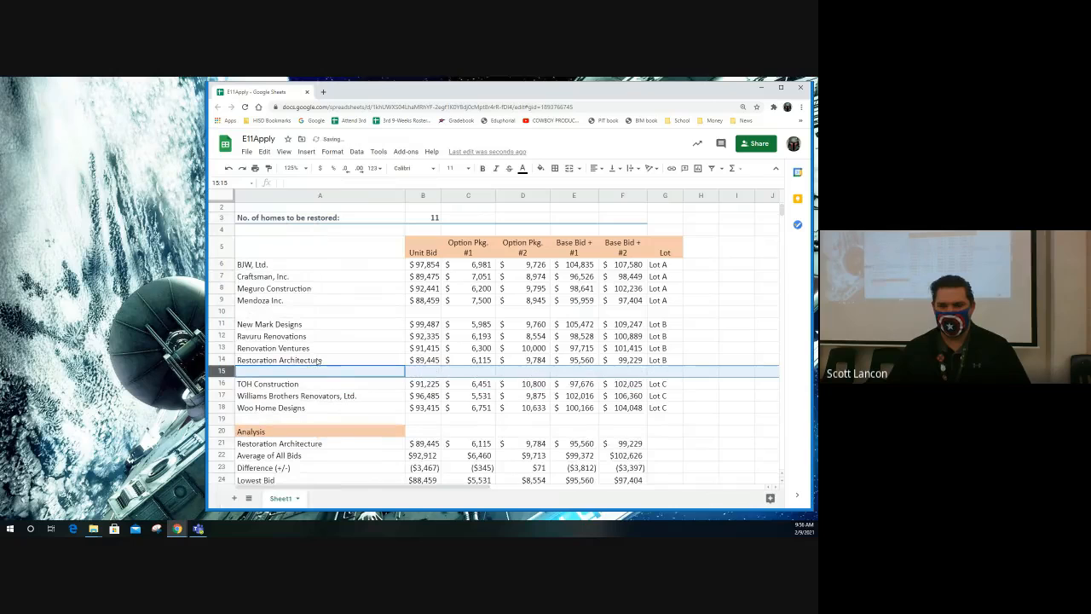
click(221, 430)
right_click(220, 431)
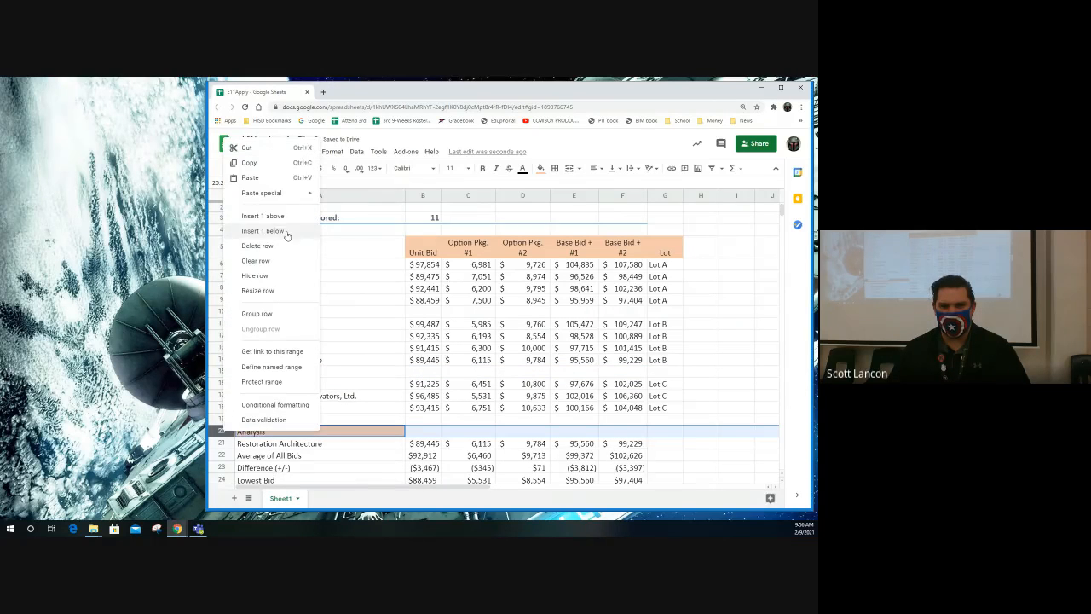
click(262, 216)
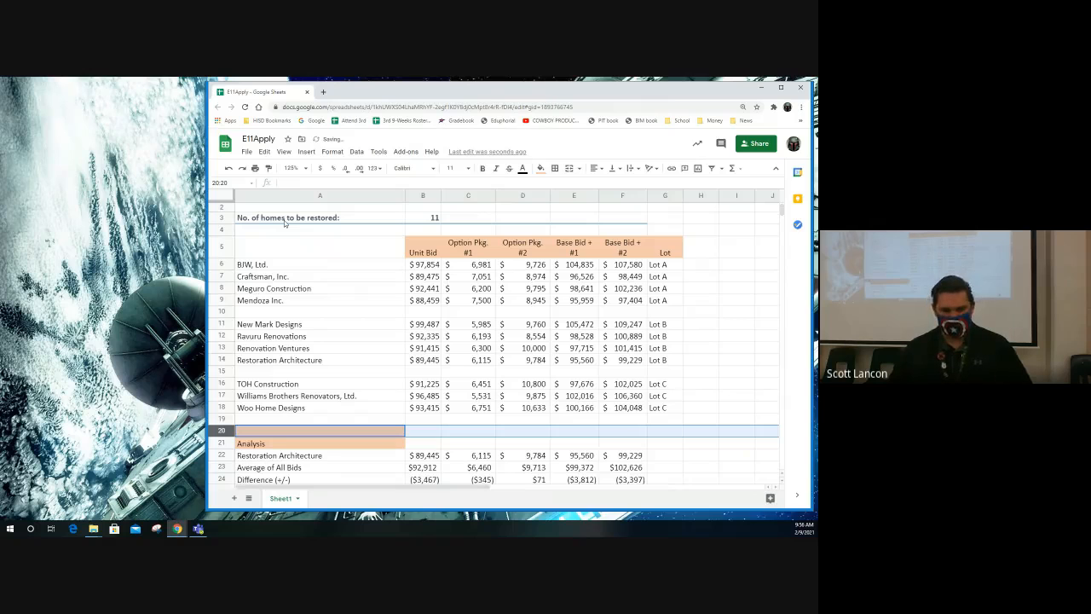
key(ctrl+z)
- Insert one blank row below the empty row 19, above the Analysis heading
click(220, 419)
right_click(220, 419)
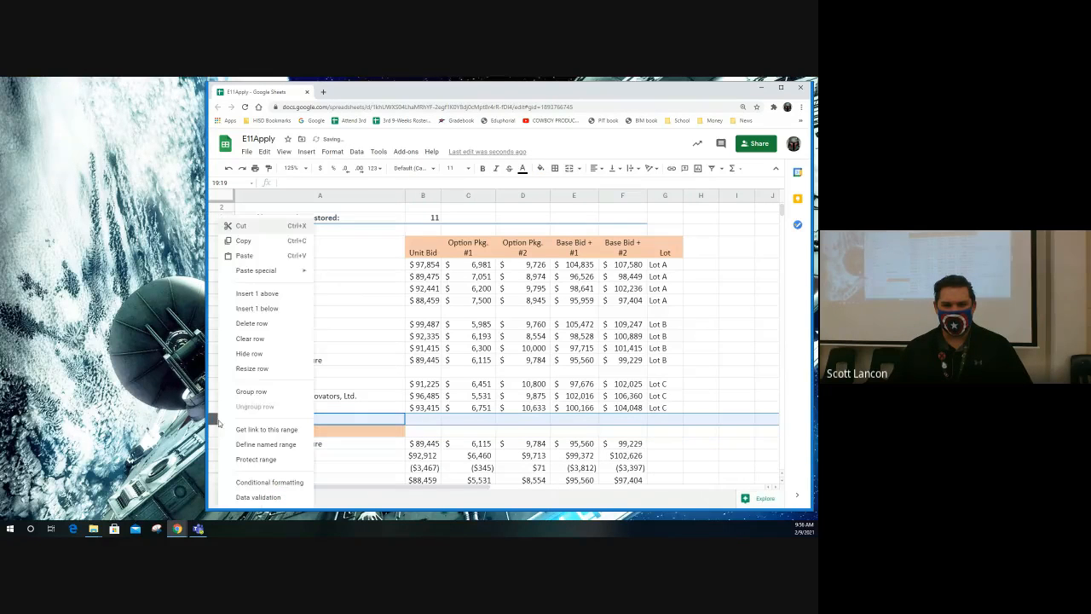
click(271, 311)
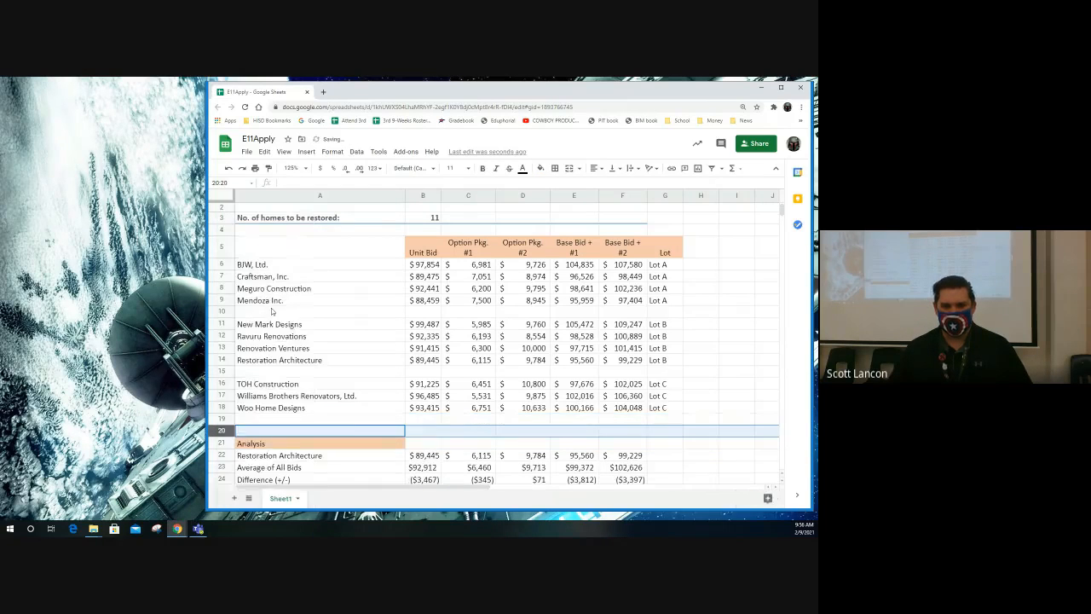
click(523, 430)
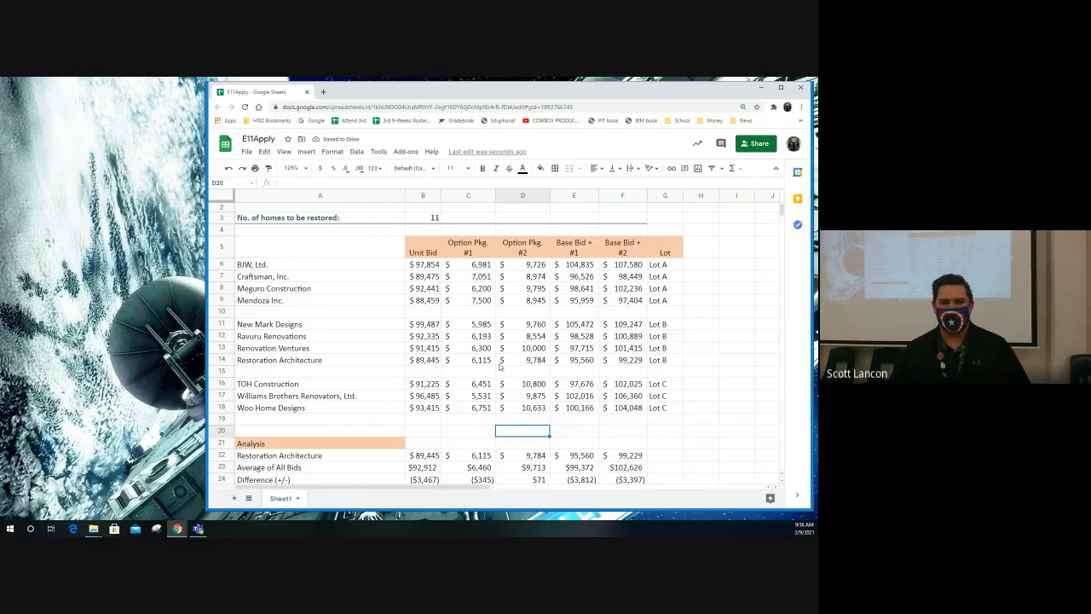
- Consult the Figure 11-2 sample in the Classroom window and enter the label Lot A Count in bold in F10
click(328, 313)
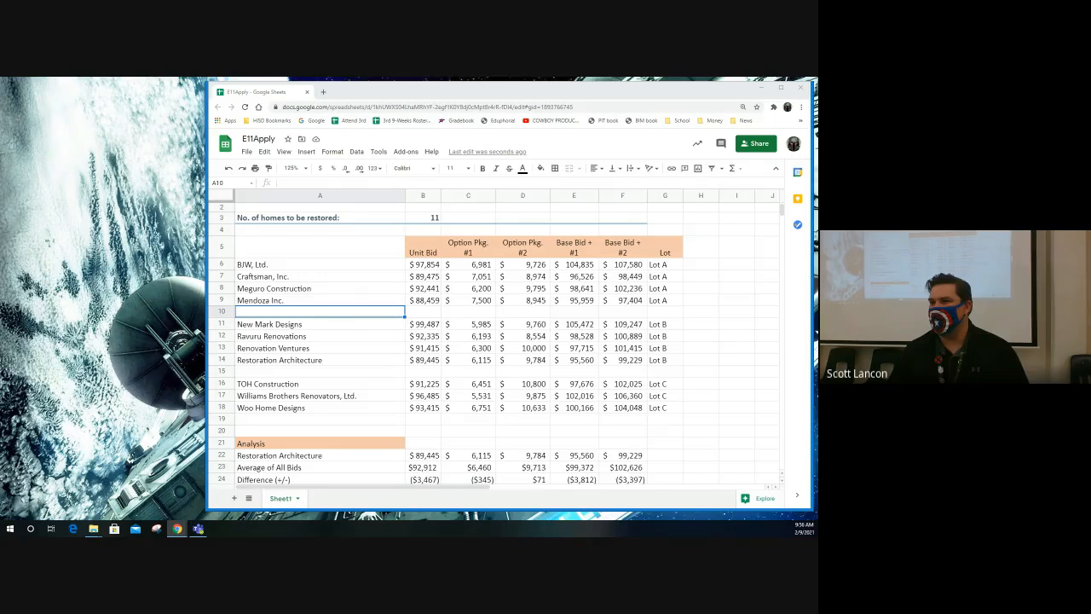
drag(817, 116, 739, 109)
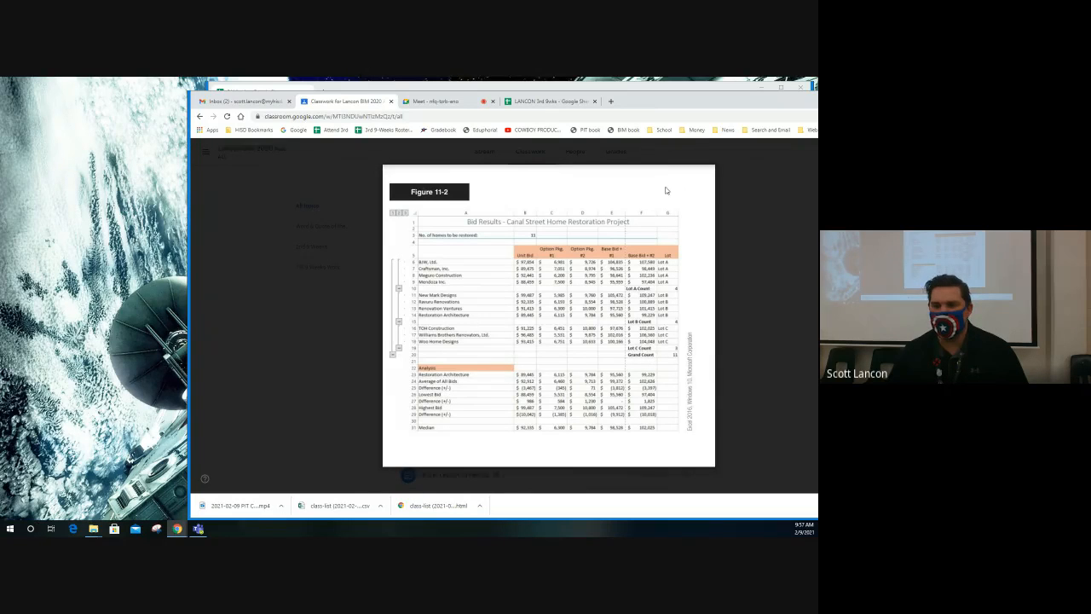
drag(648, 105, 817, 105)
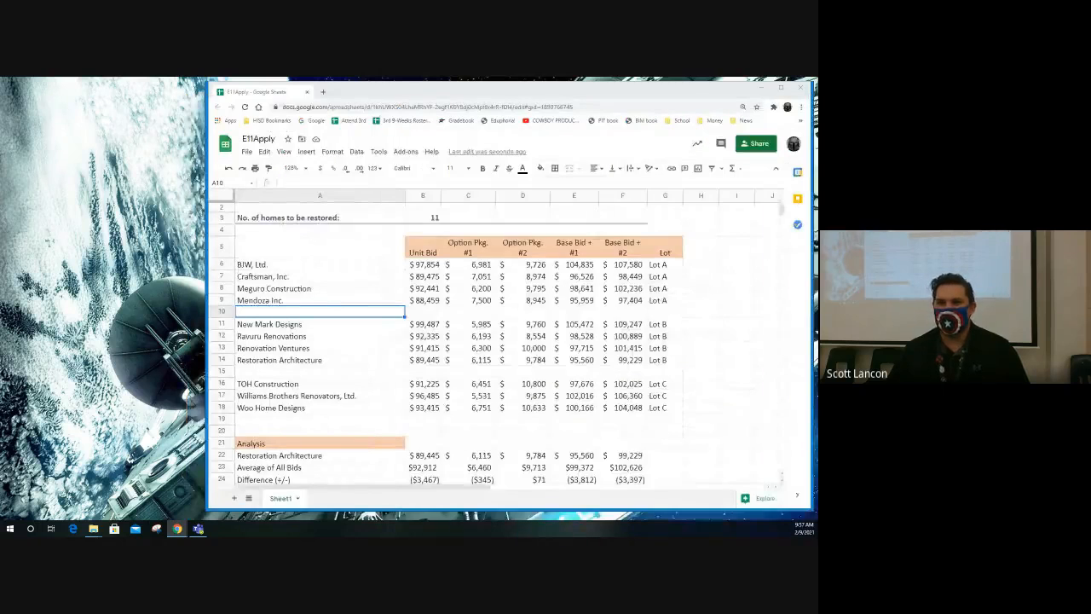
click(628, 312)
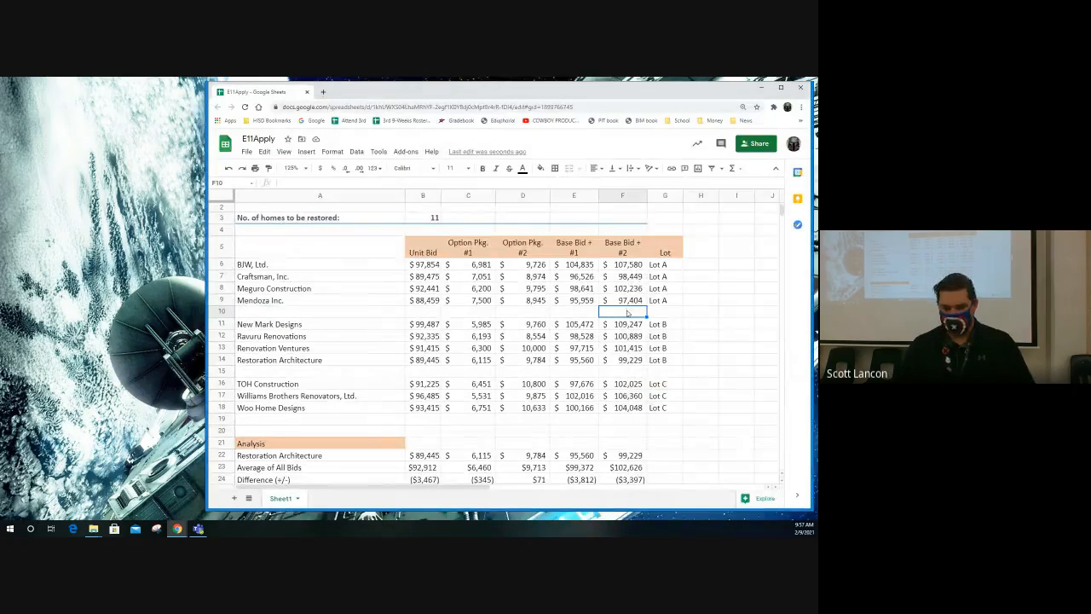
text(Lot A)
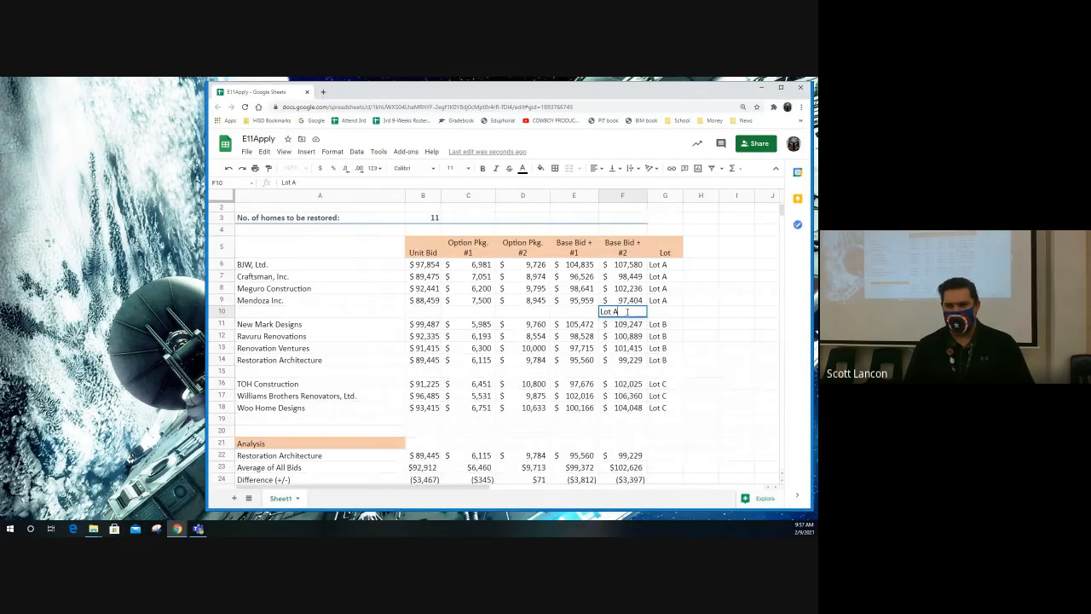
text( Count)
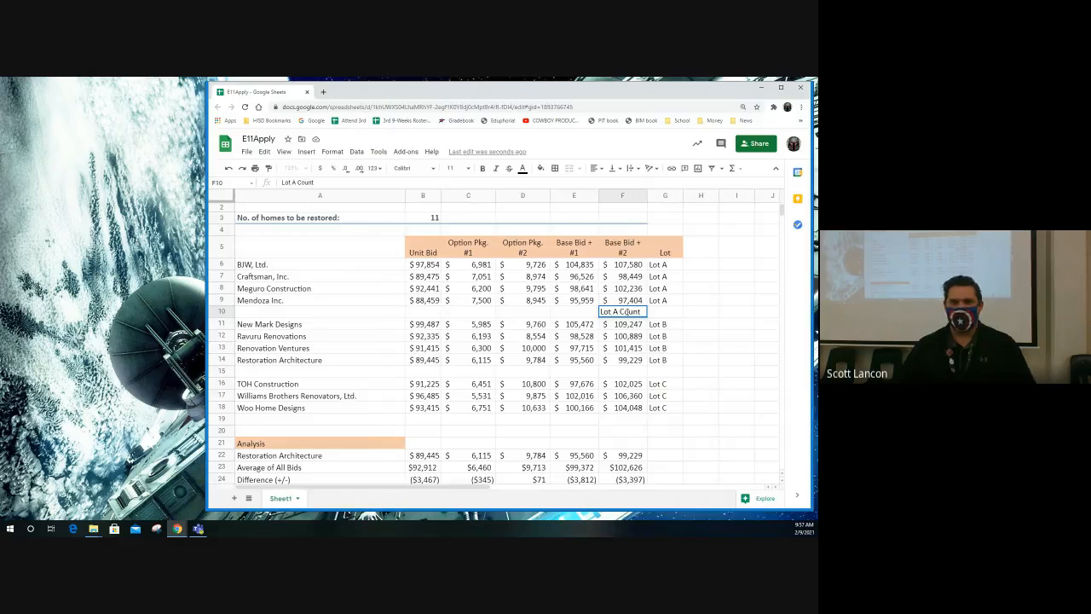
click(482, 170)
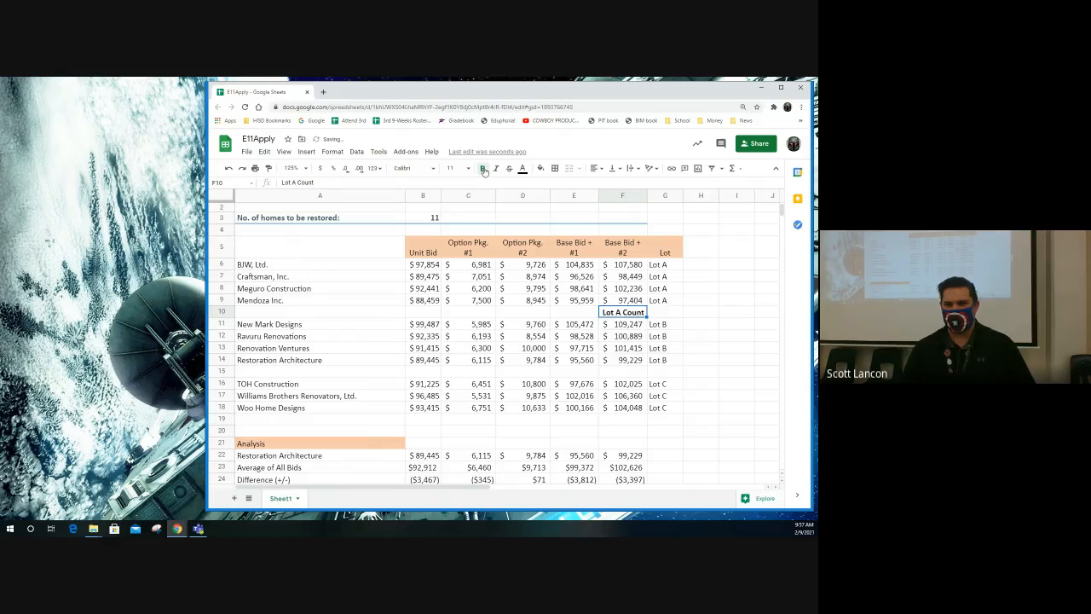
- Make G10 bold and enter a COUNTA formula there that counts the Lot A entries in G6:G9
click(665, 315)
click(482, 171)
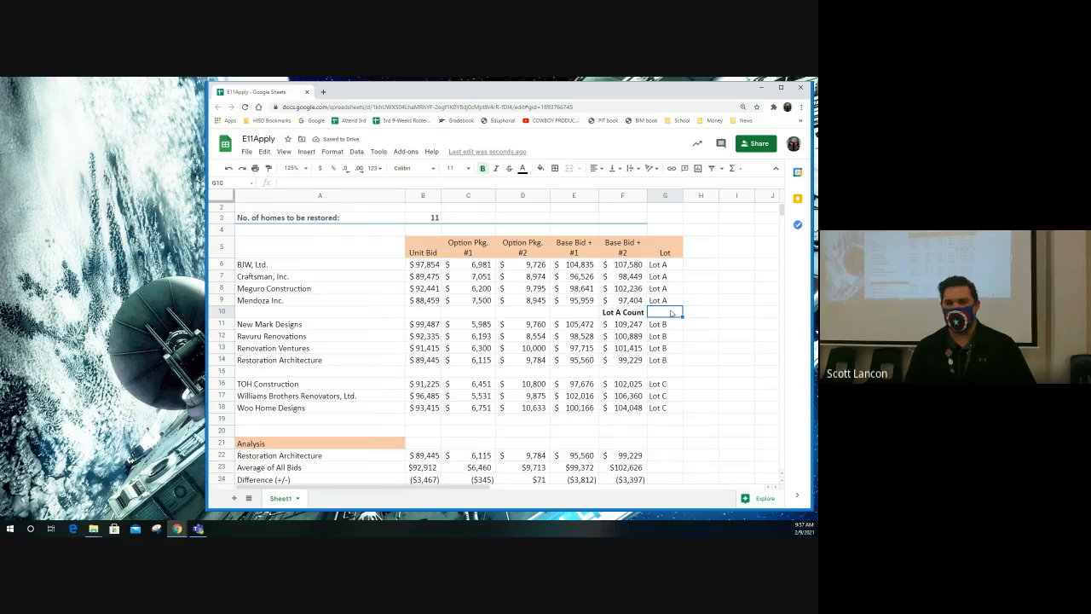
text(=COUNT)
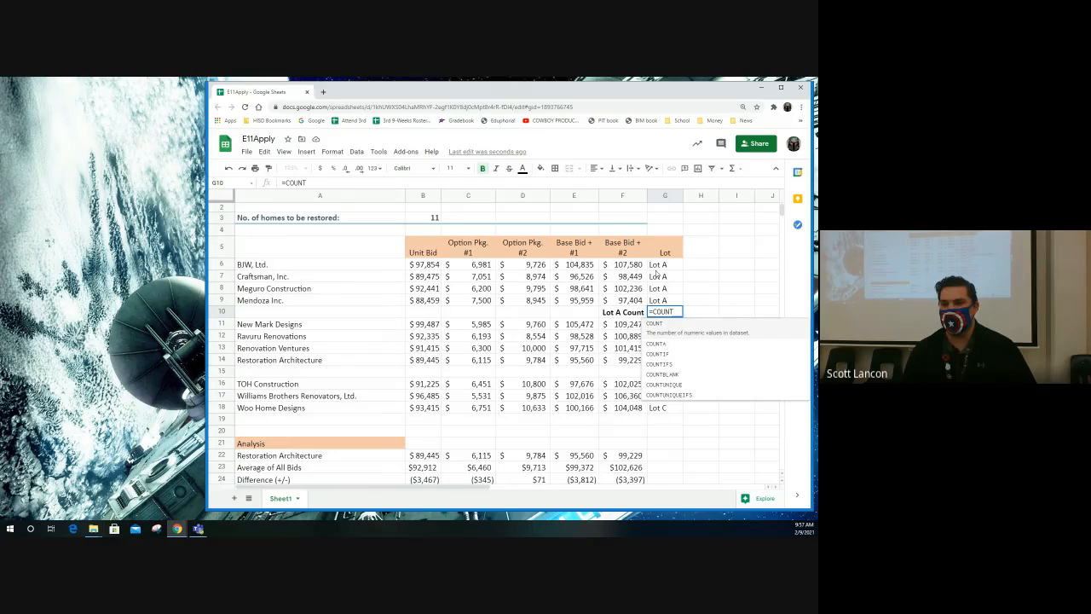
click(678, 342)
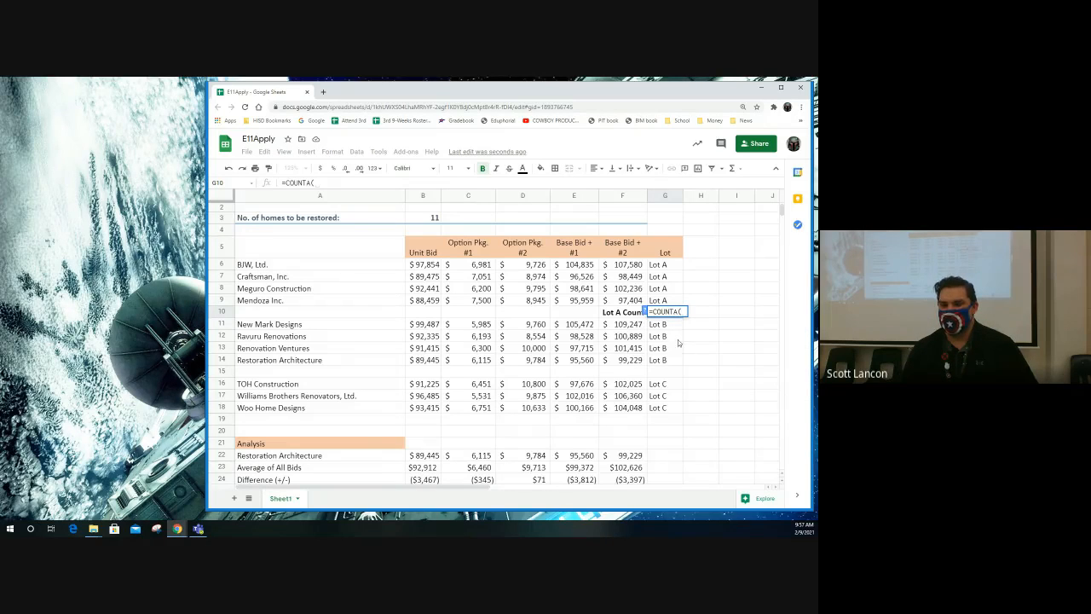
drag(657, 267, 676, 306)
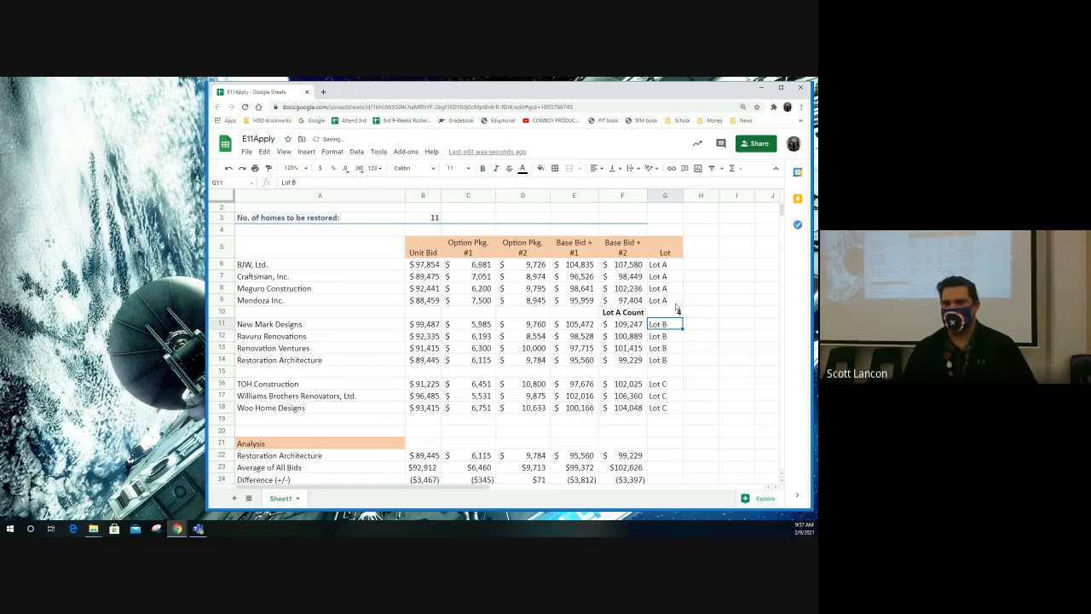
key(Return)
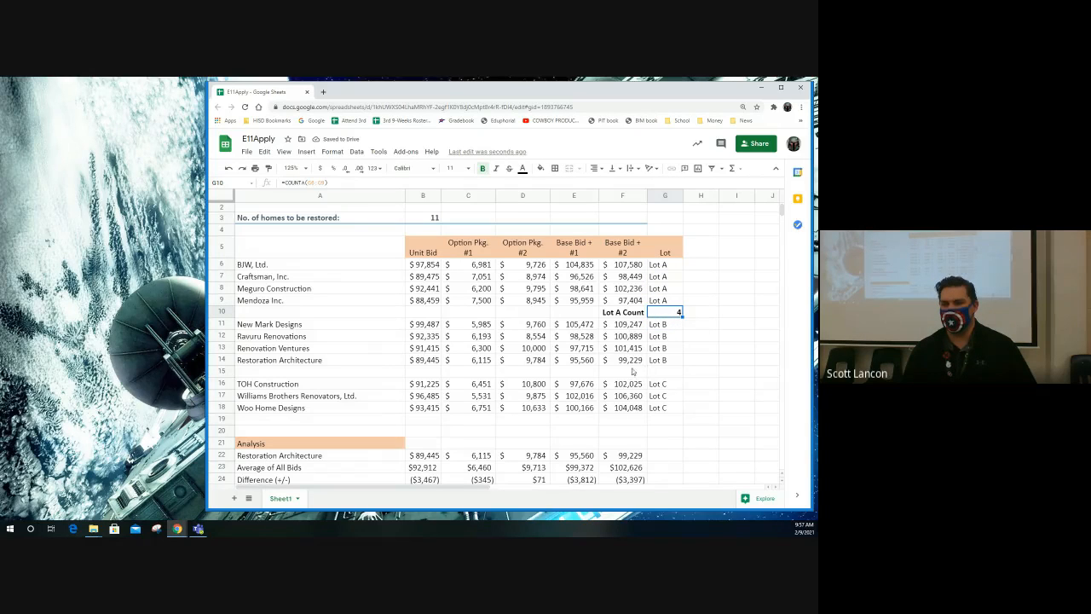
- Copy the Lot A count label and formula to F15:G15, rename the label Lot B Count, and check the formula's range
drag(623, 314, 661, 312)
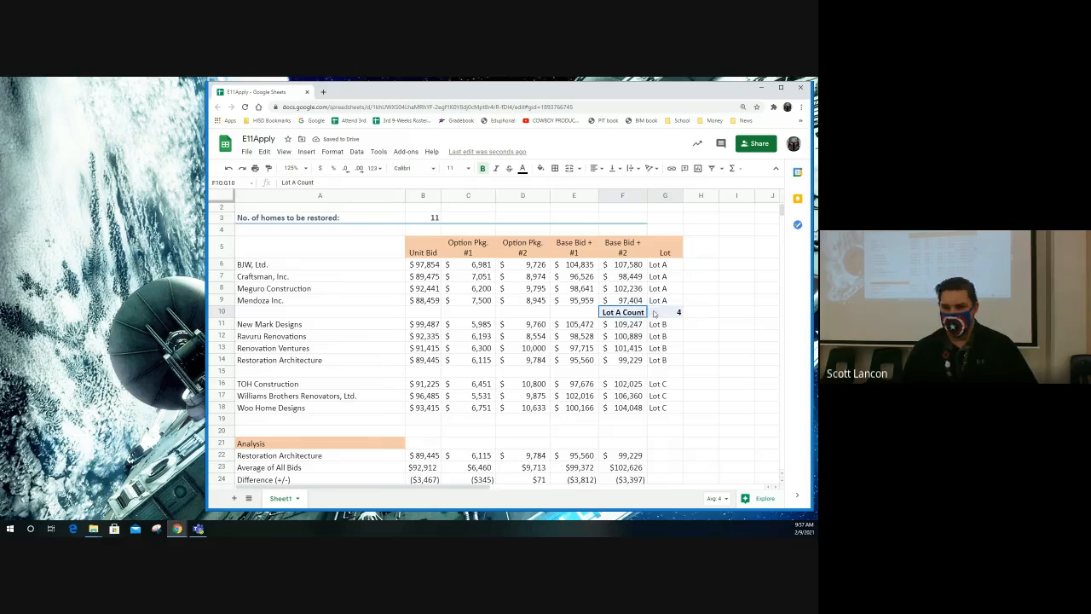
key(ctrl+c)
click(635, 373)
key(ctrl+v)
double_click(621, 373)
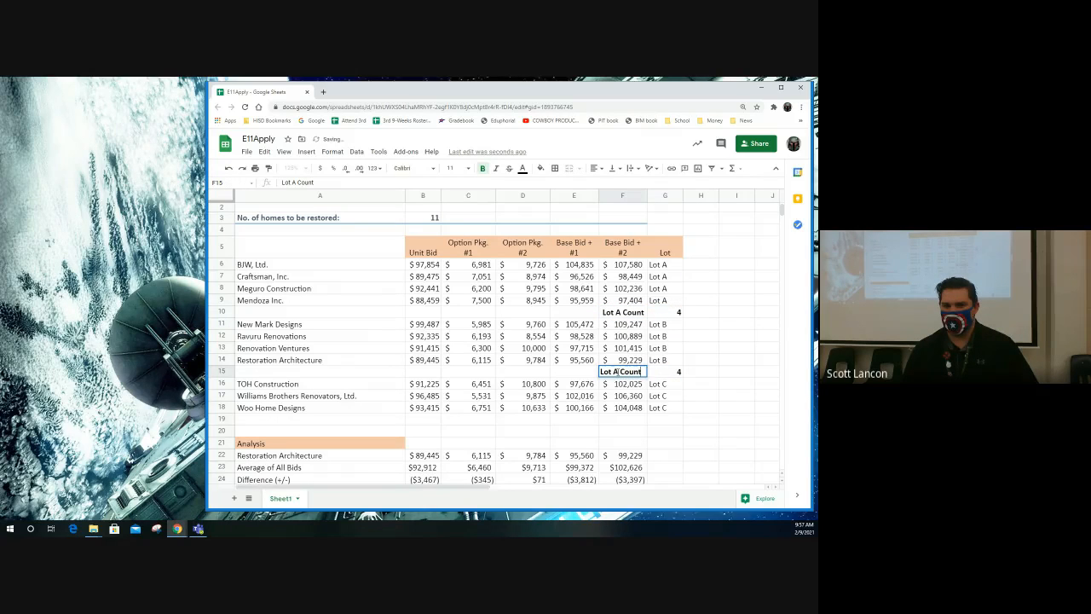
key(BackSpace)
text(B)
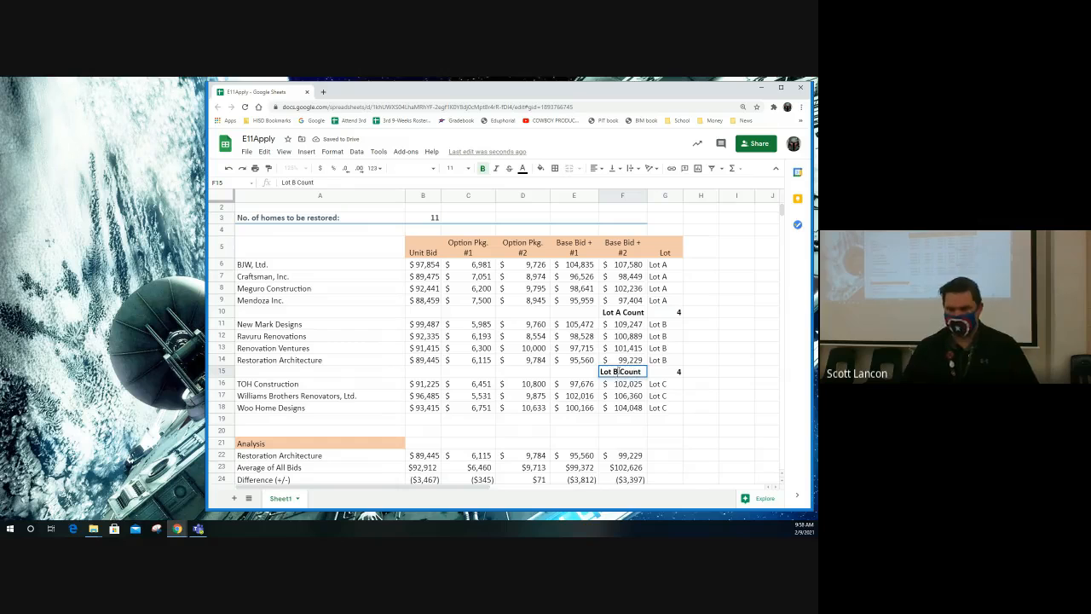
click(673, 373)
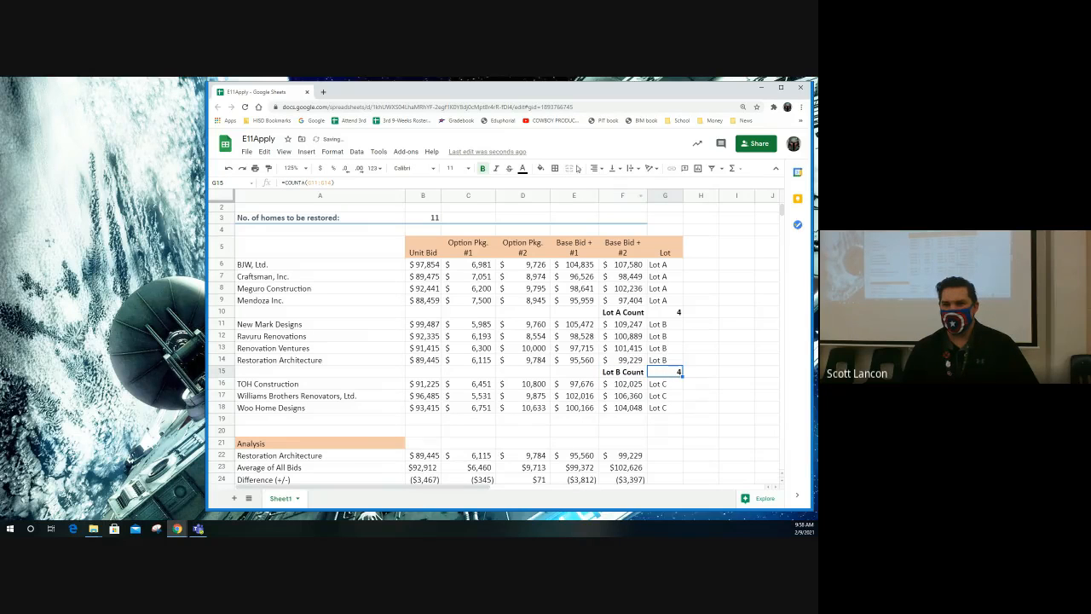
click(571, 182)
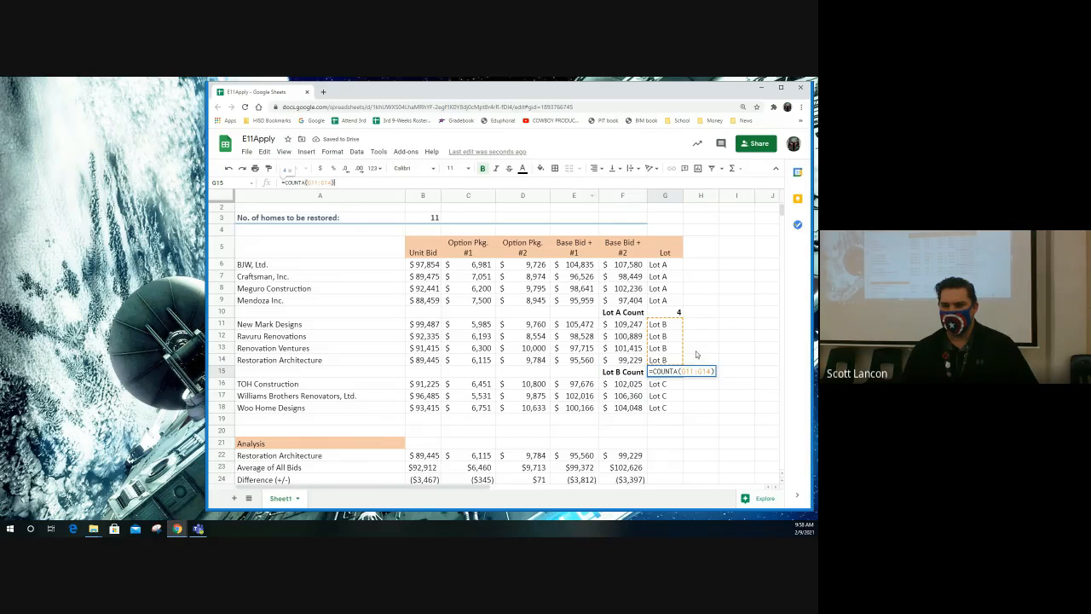
click(631, 420)
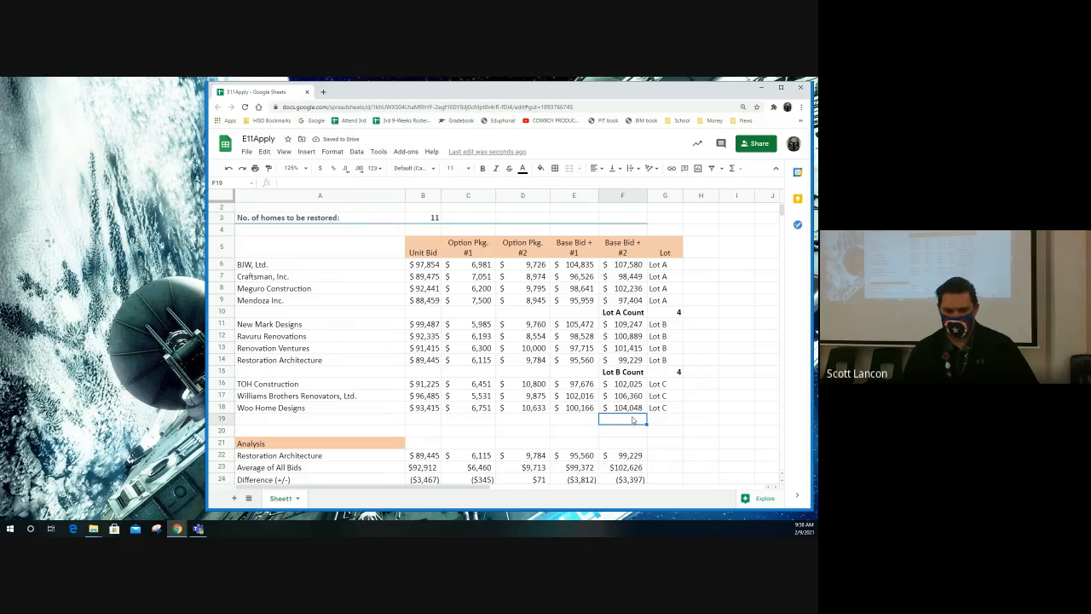
- Paste the copied count label and formula into F19:G19 and rename the label Lot C Count
key(ctrl+v)
double_click(619, 419)
key(BackSpace)
text(A)
triple_click(618, 419)
click(616, 420)
key(BackSpace)
text(C)
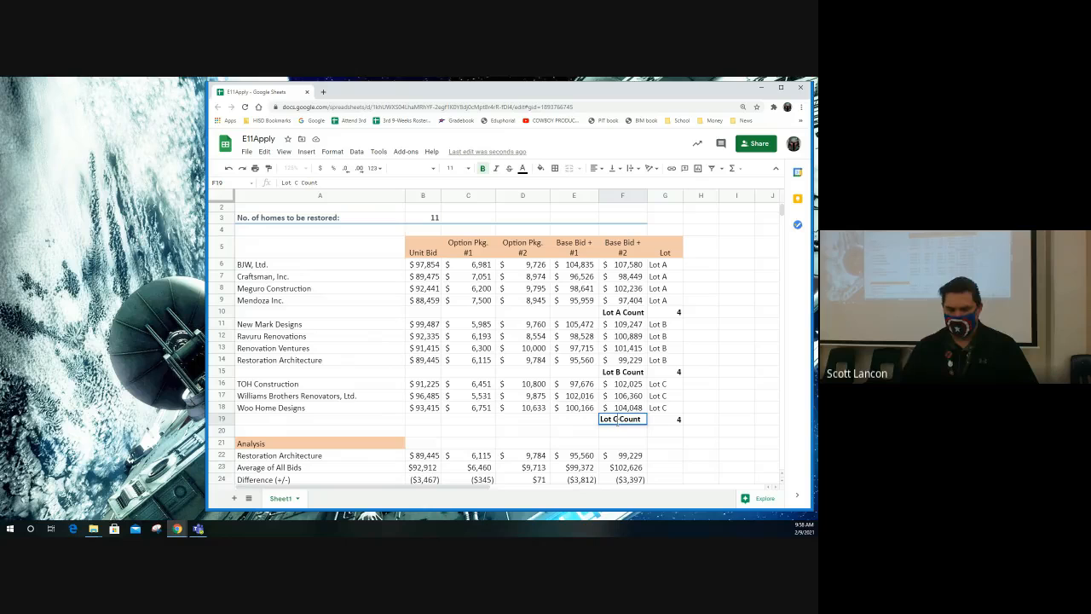
- Correct the COUNTA formula in G19 so that it counts only the Lot C entries in G16:G18
click(670, 421)
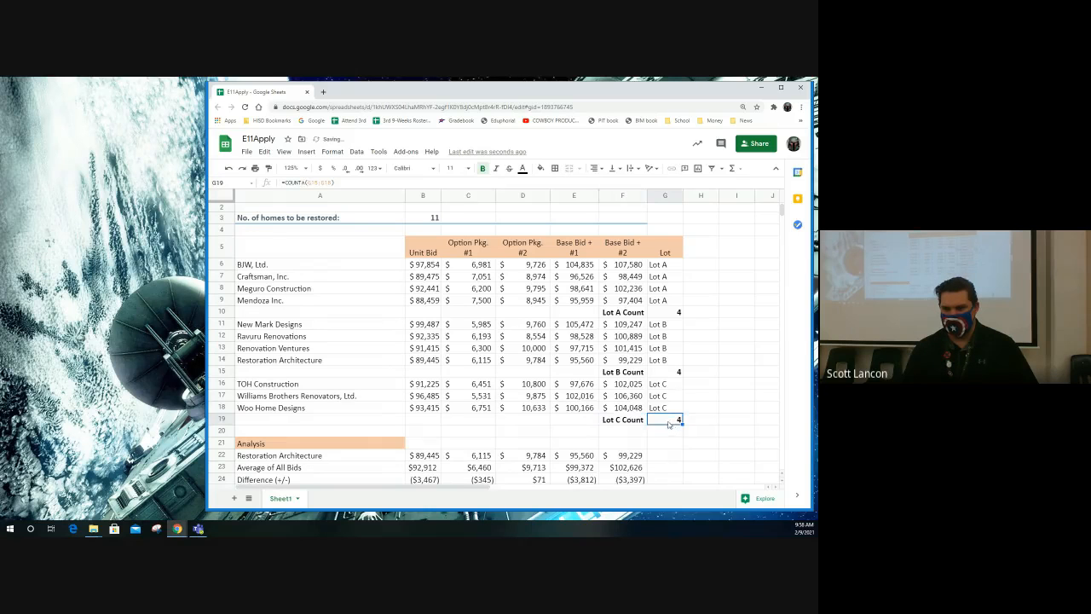
double_click(672, 420)
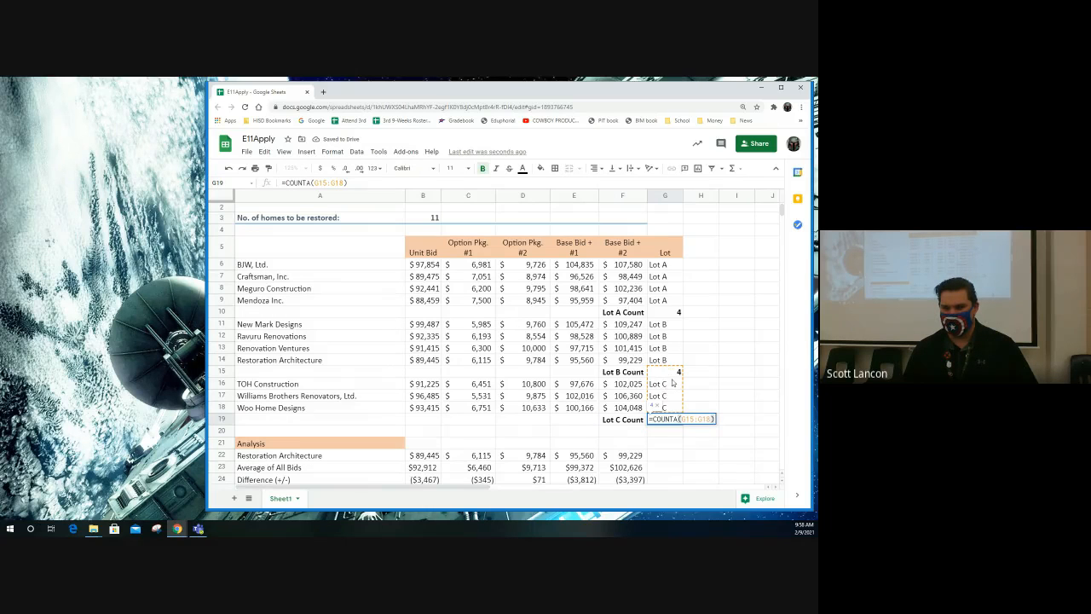
drag(680, 418, 712, 418)
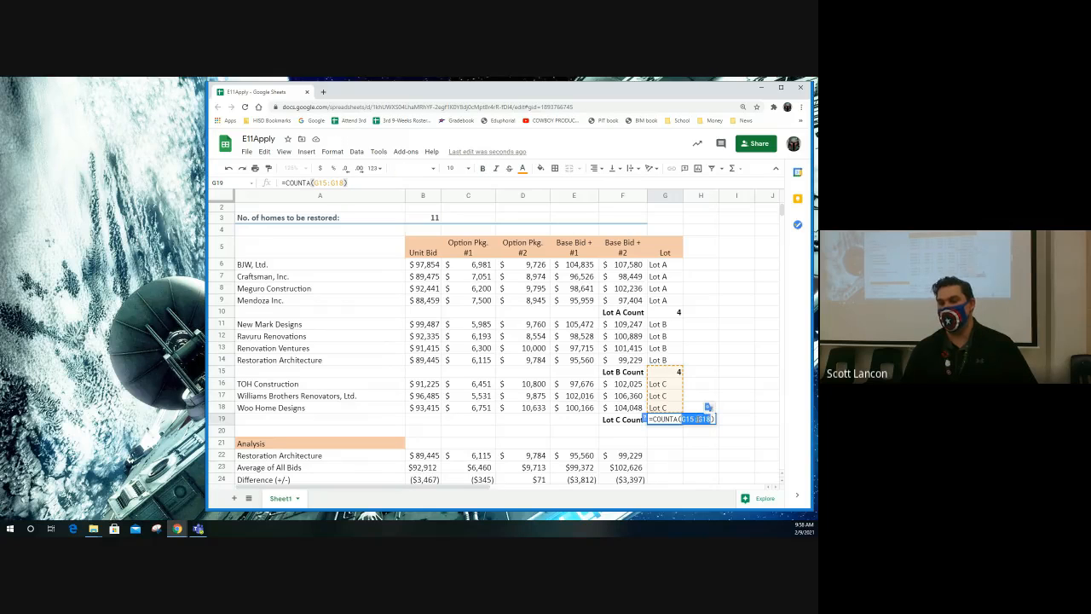
drag(661, 389, 664, 409)
key(Return)
double_click(678, 420)
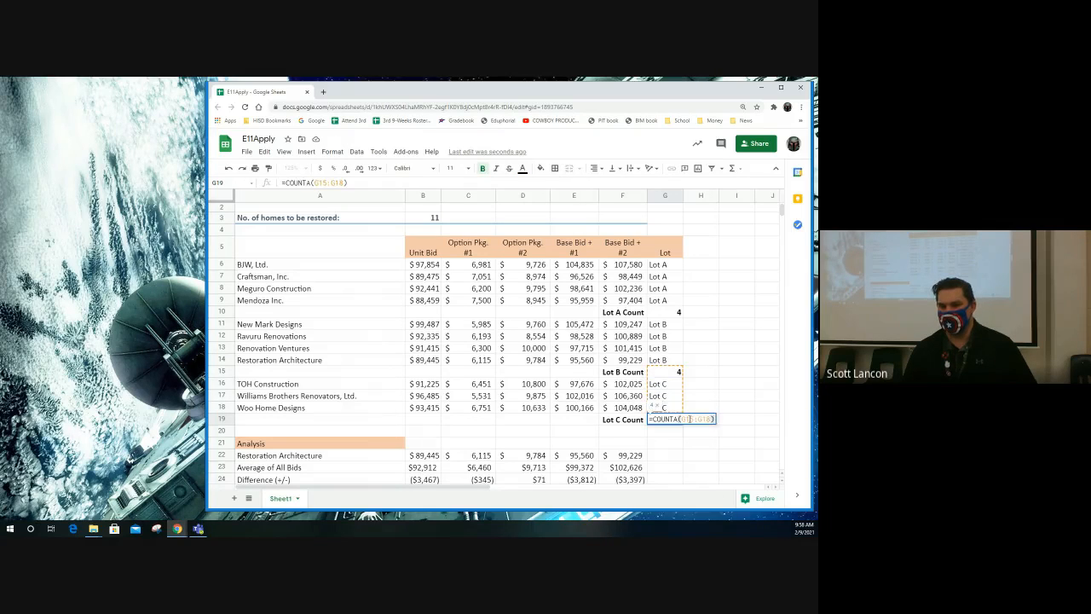
click(682, 418)
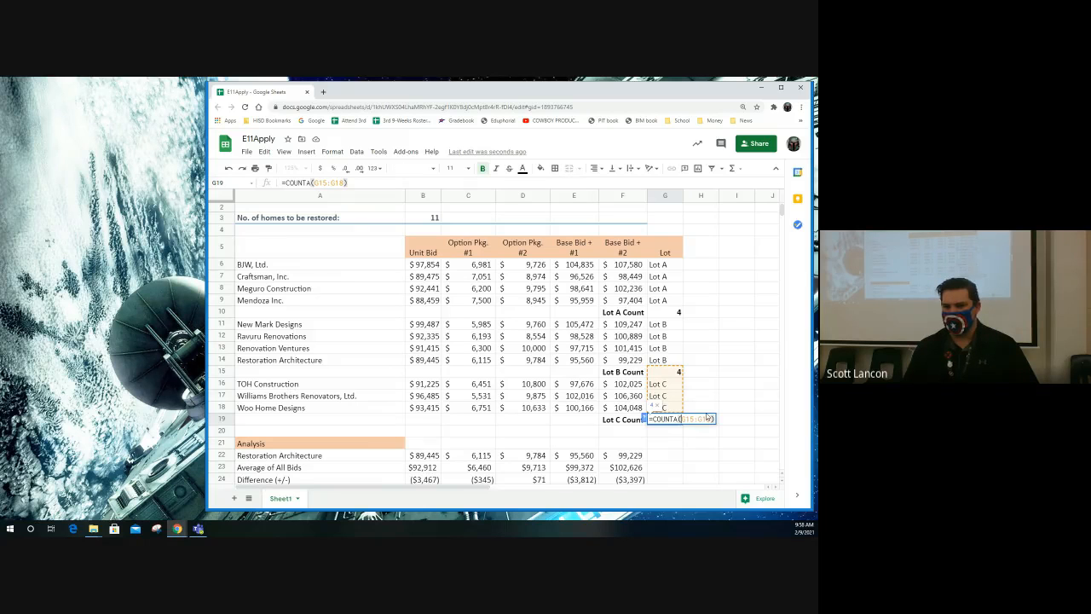
key(BackSpace)
text(4)
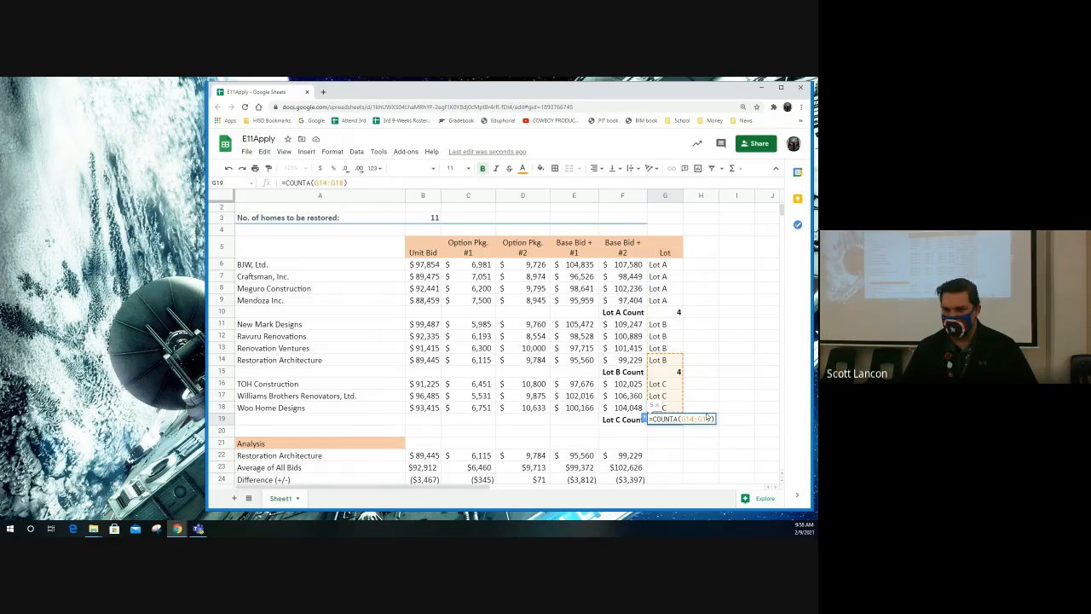
key(BackSpace)
text(6)
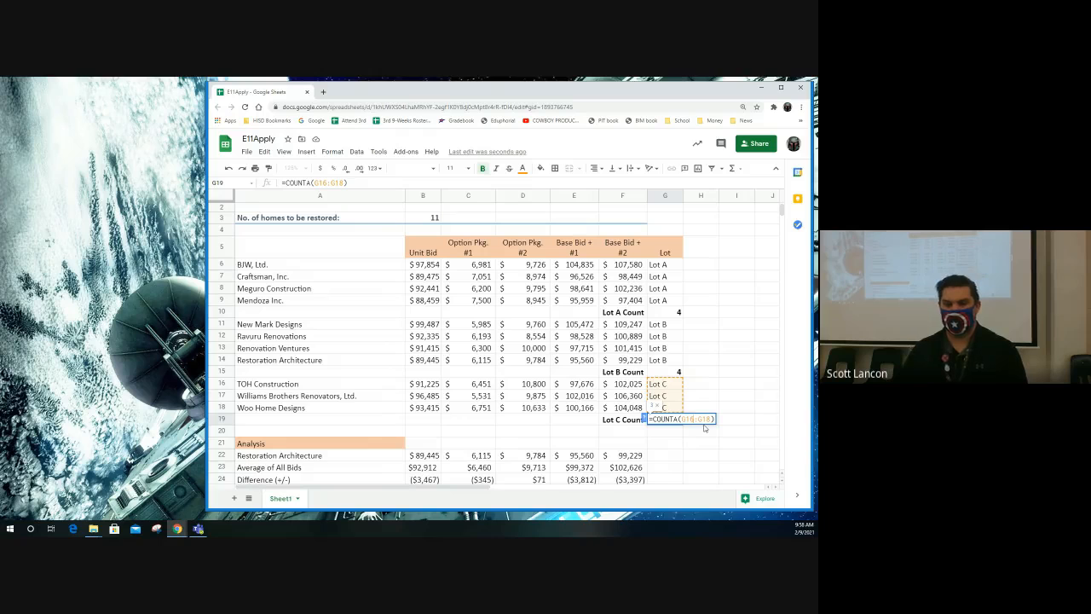
key(Return)
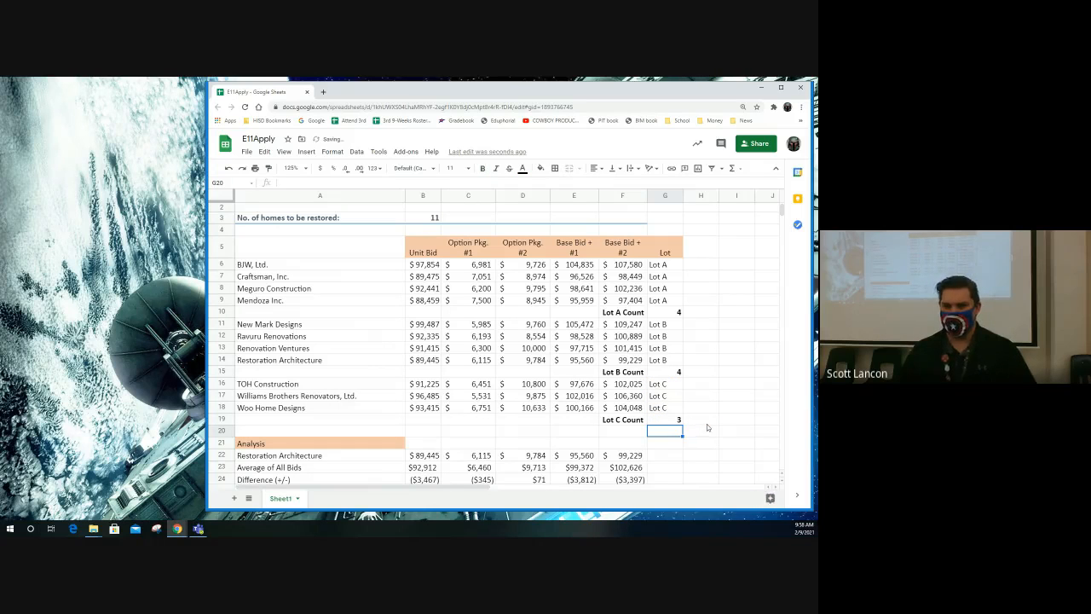
- Enter the label Grand Count in F20 and make it bold
click(620, 431)
text(Grand Count)
key(Return)
click(623, 432)
click(480, 172)
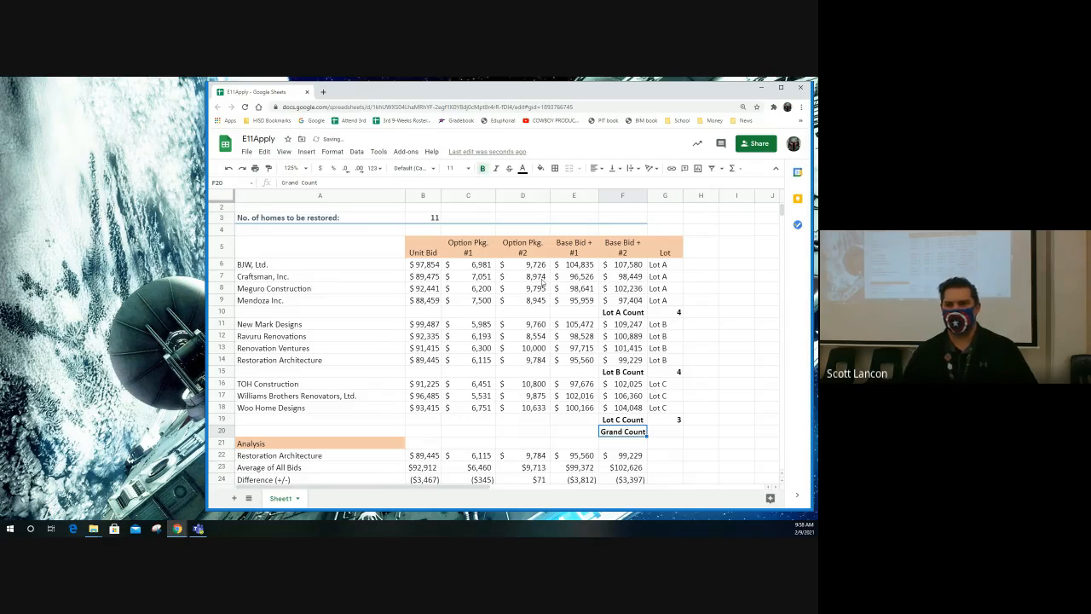
- Enter the formula =G10+G15+G19 in G20 to add the three lot counts, and make the cell bold
click(670, 432)
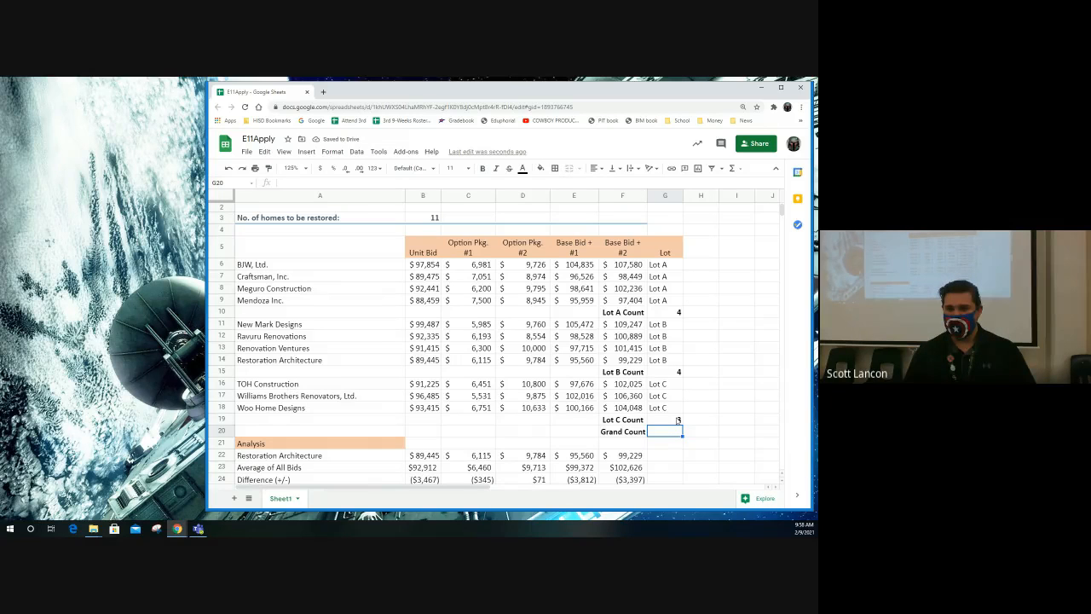
text(=)
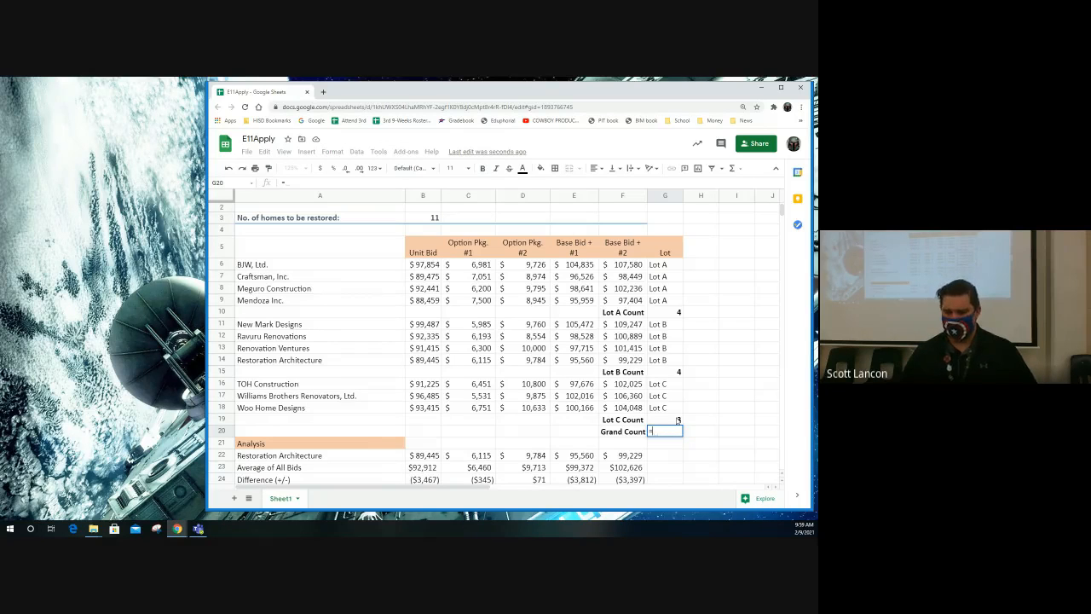
click(665, 314)
text(+)
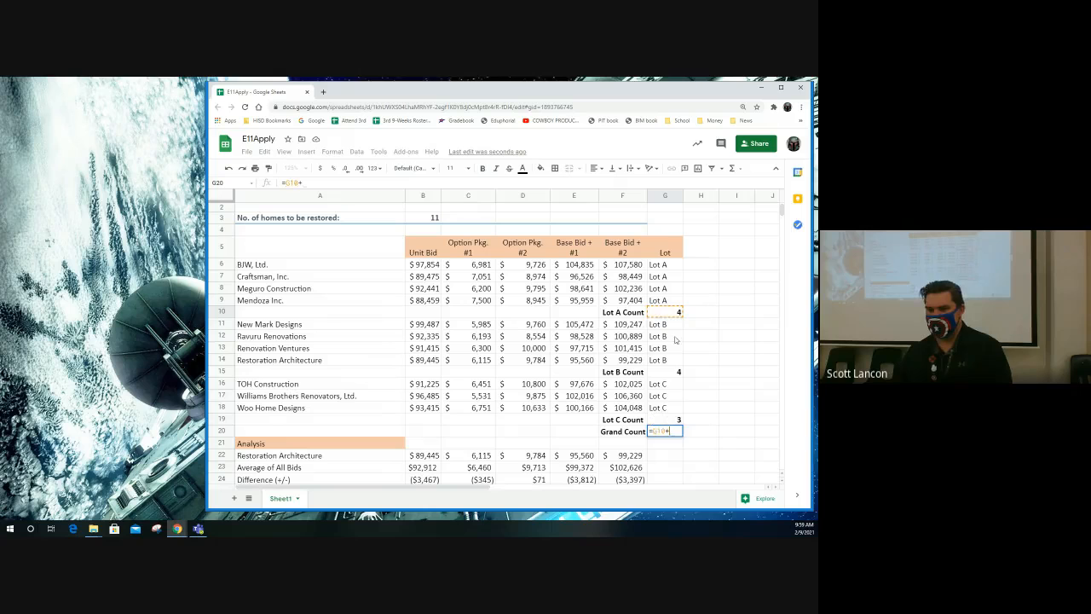
click(670, 372)
text(+)
click(667, 418)
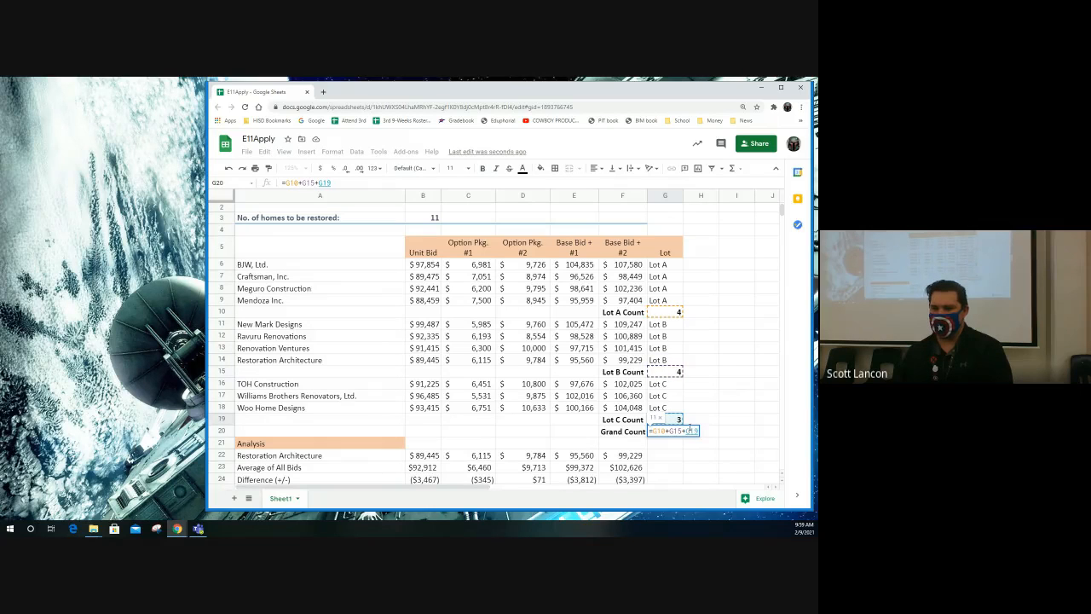
text(+)
key(BackSpace)
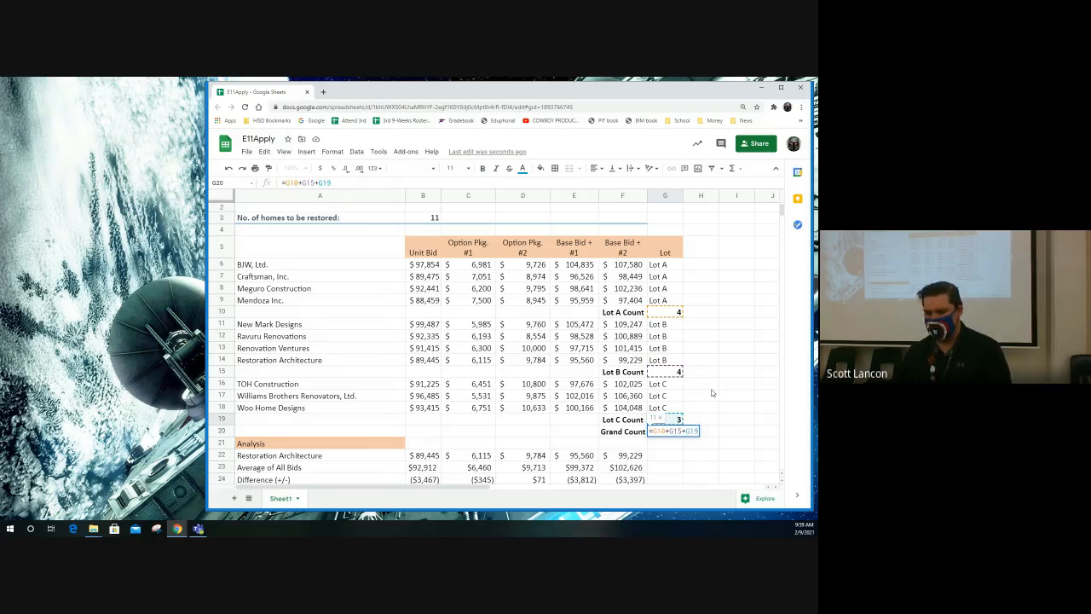
key(Return)
key(Up)
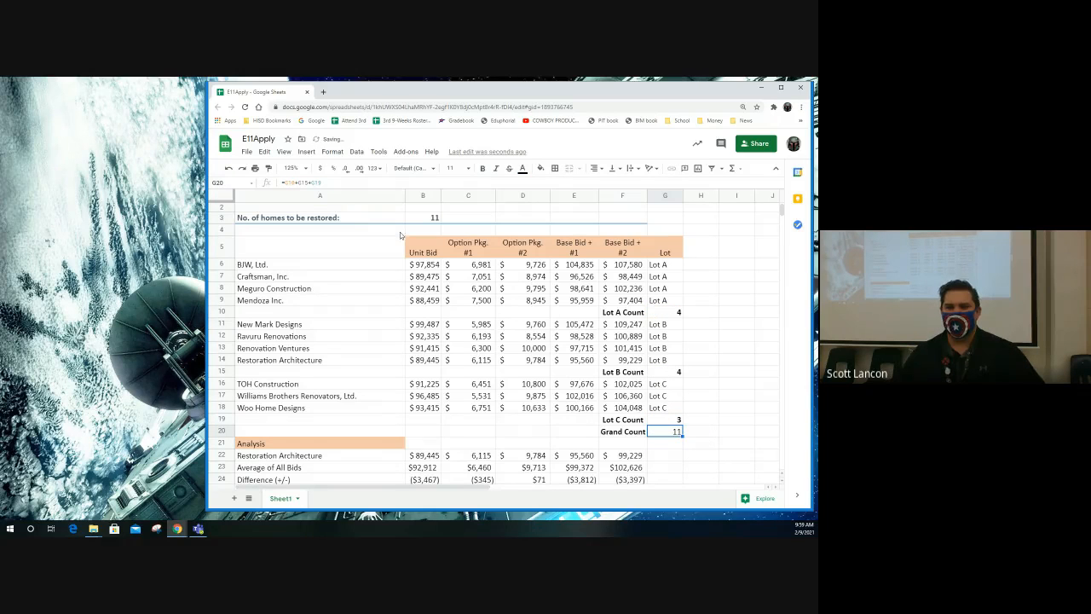
click(481, 168)
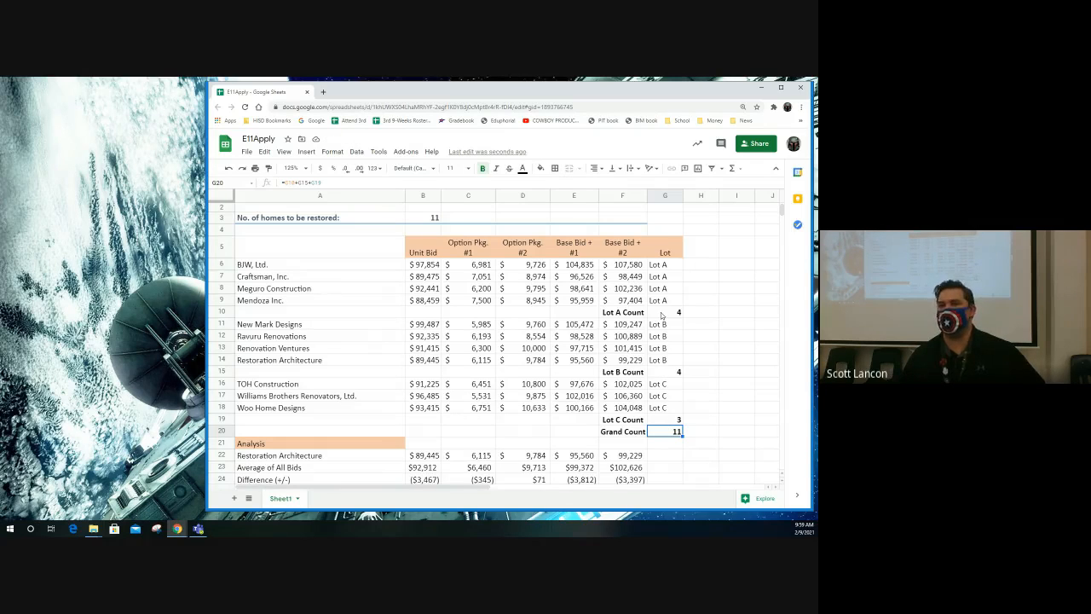
- Review the formulas behind the Lot B, Lot C and grand counts in G15, G19 and G20
click(674, 372)
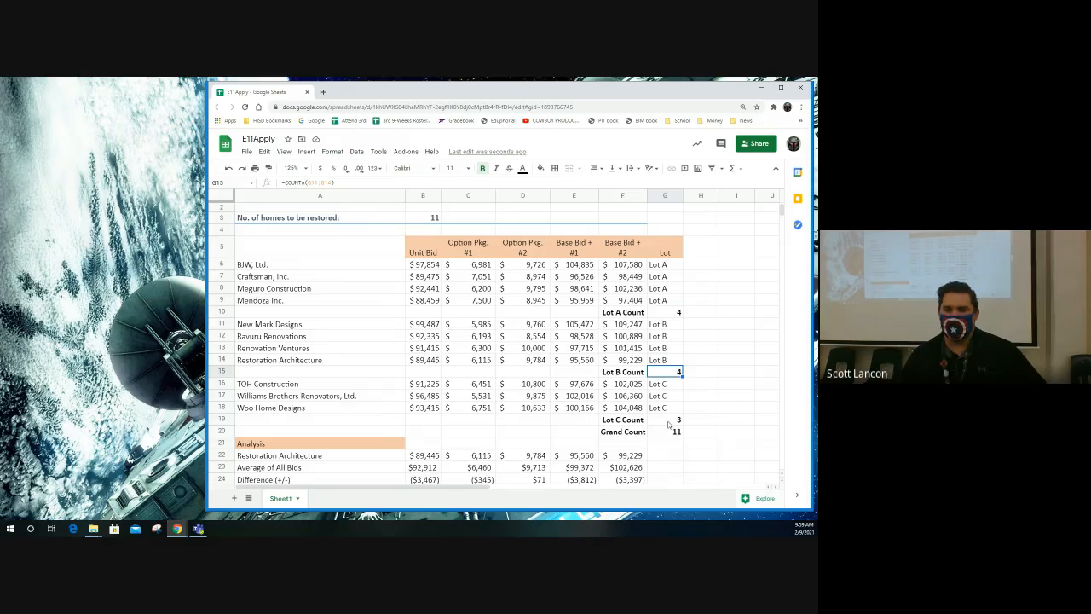
click(670, 422)
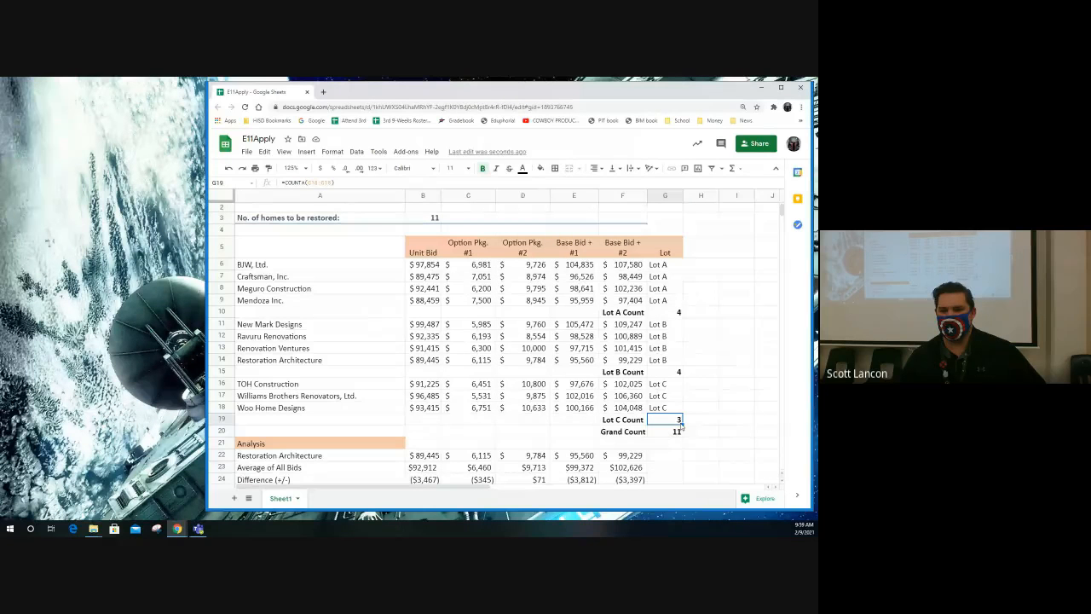
click(676, 432)
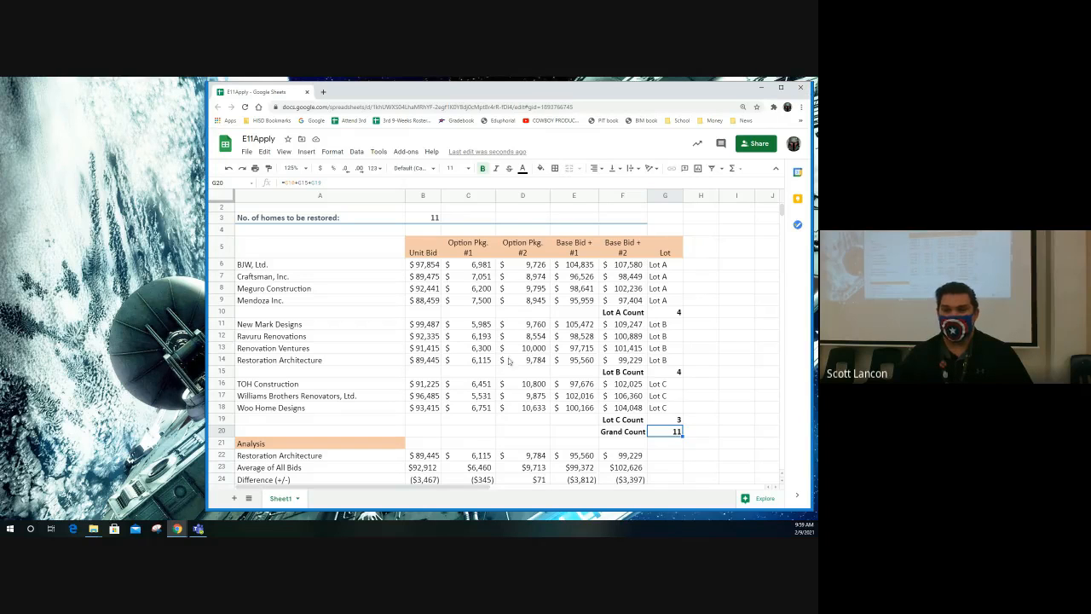
- Examine the count rows in the Figure 11-2 sample in the Classroom window, close the preview and return to the E11Apply sheet
drag(817, 129, 566, 98)
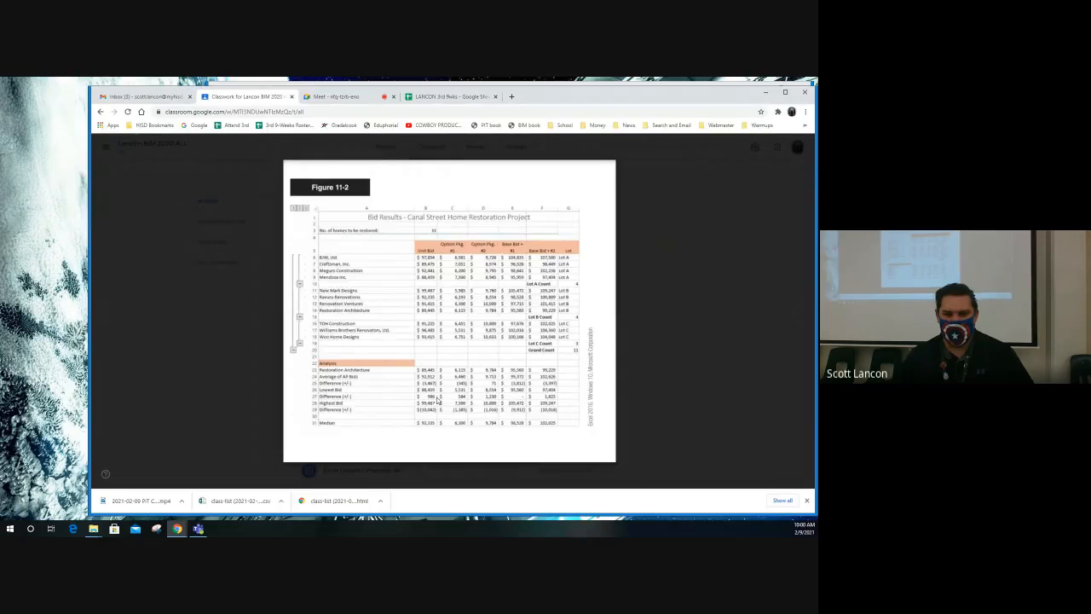
scroll(463, 391, up, 3)
scroll(462, 399, down, 3)
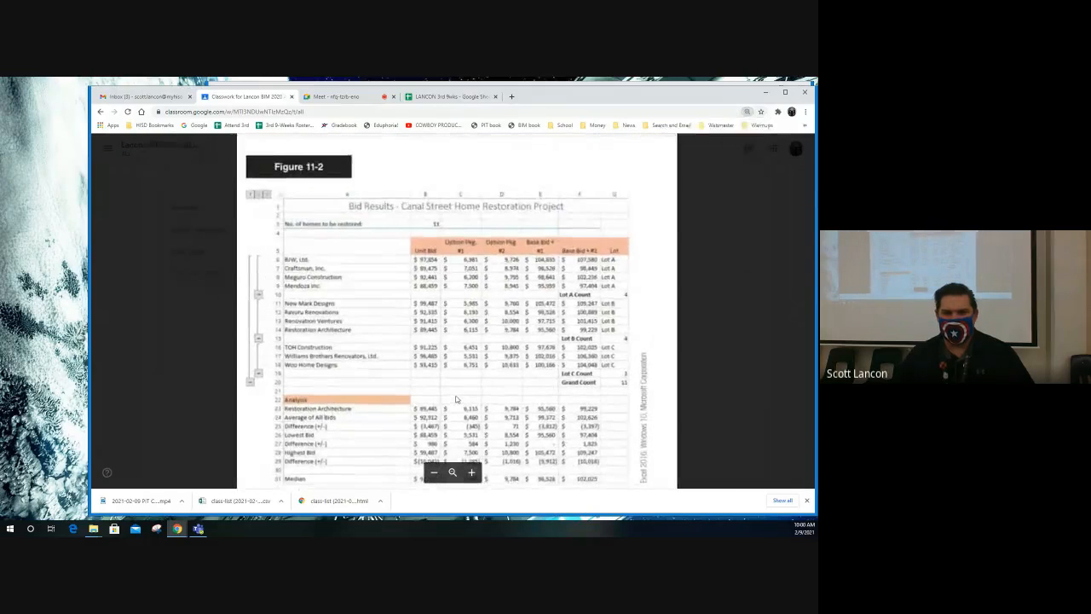
scroll(458, 398, up, 4)
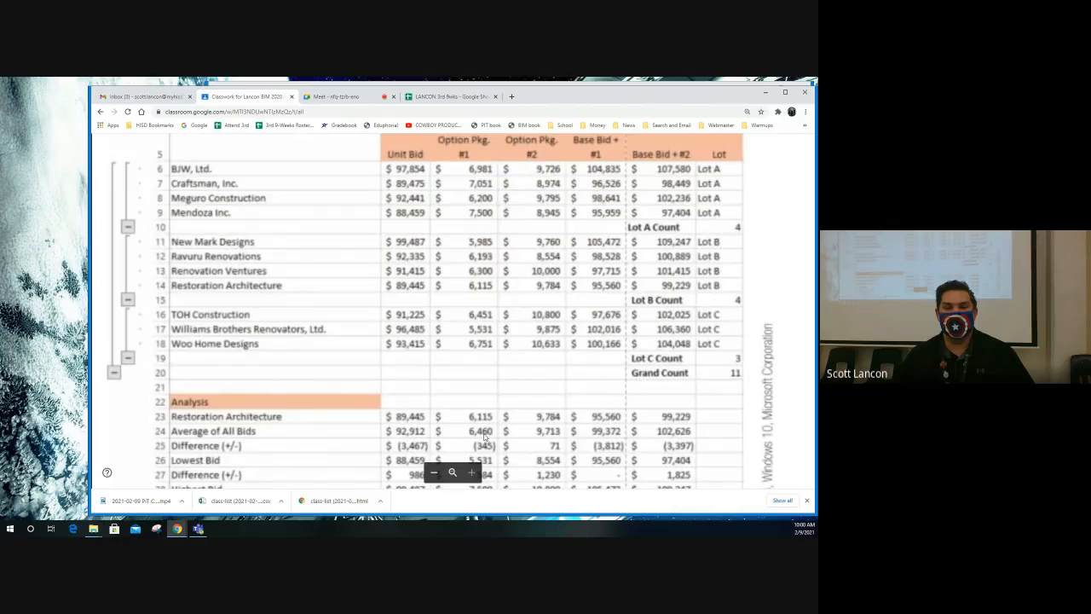
scroll(503, 404, down, 4)
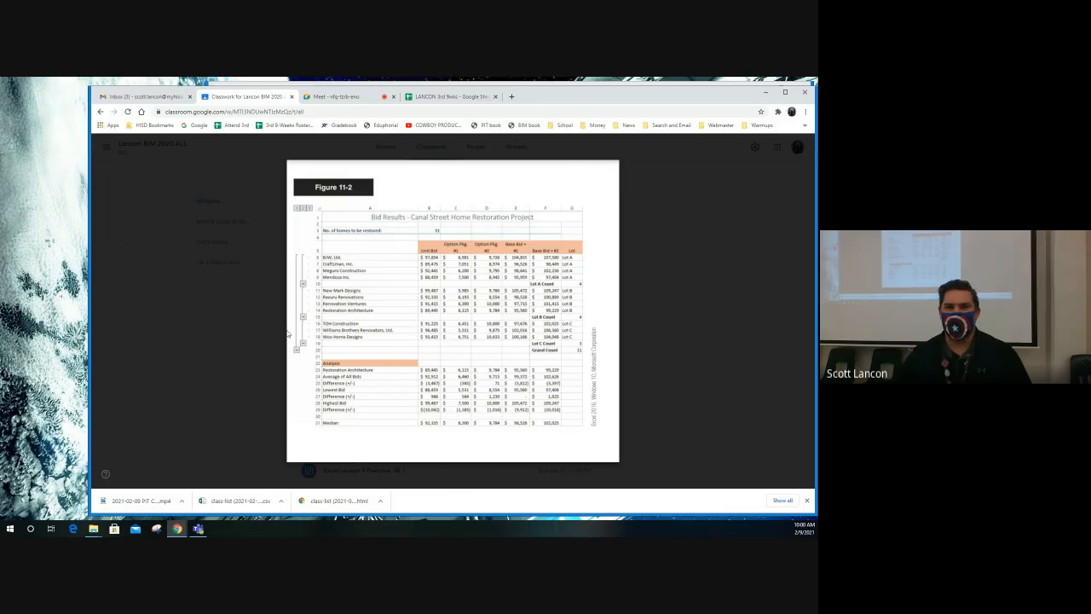
click(244, 209)
drag(577, 94, 817, 93)
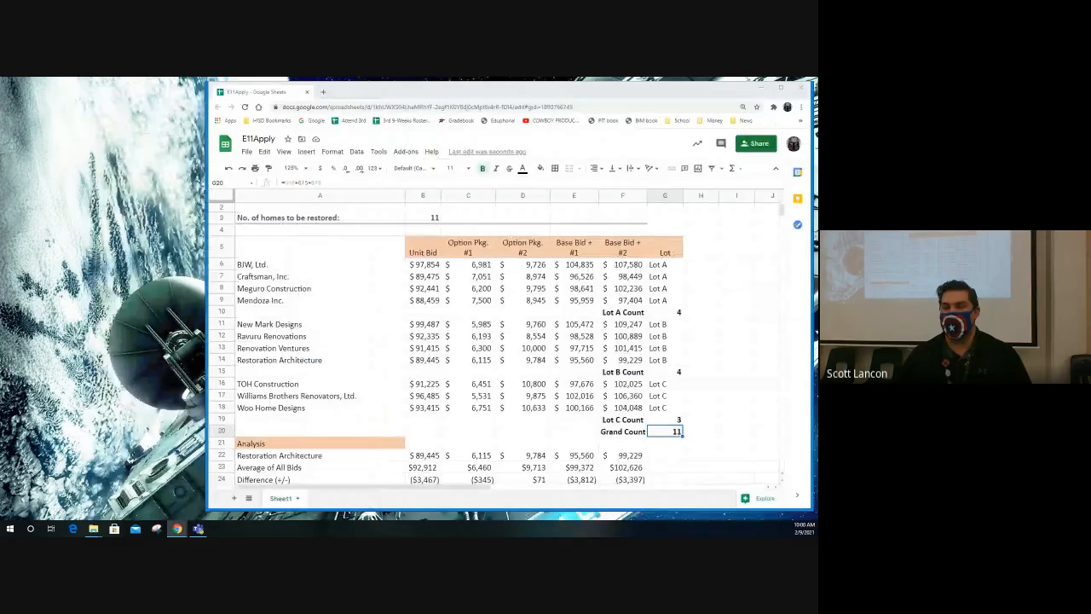